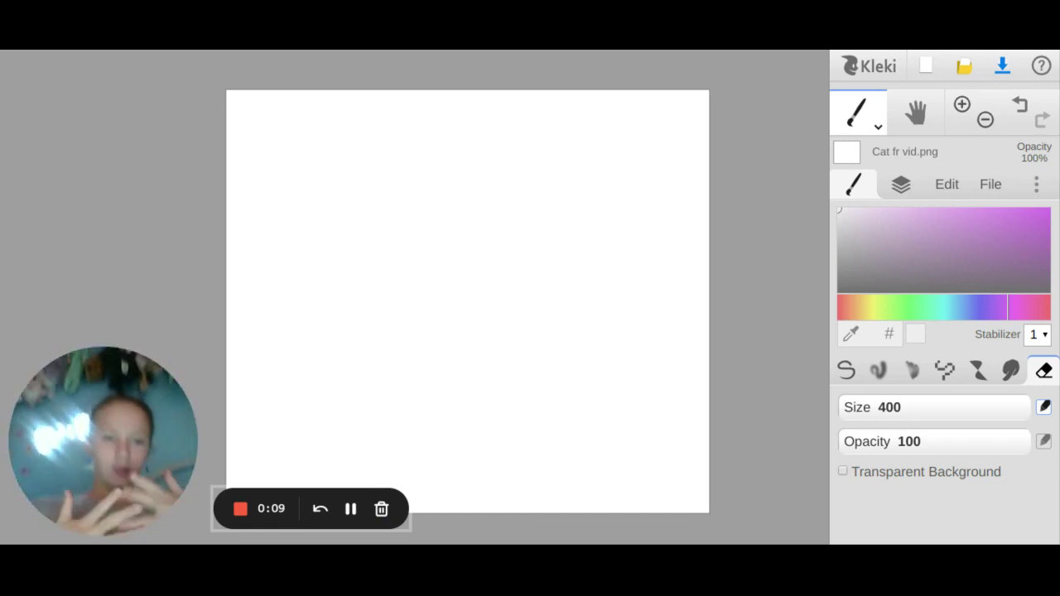
- Import the copied 800 x 700 cat line art as an image to replace the blank canvas
click(846, 366)
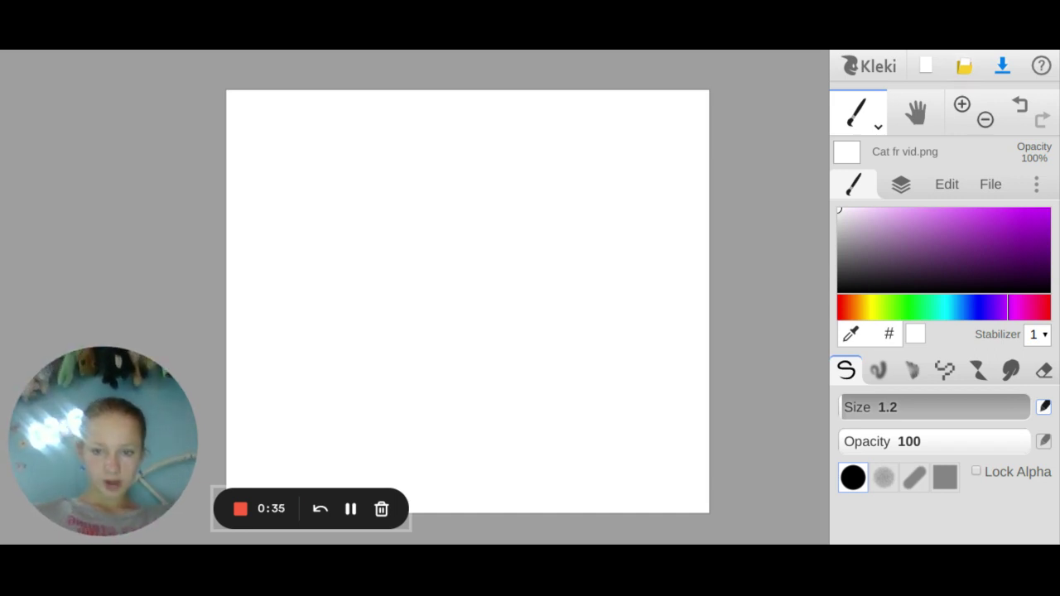
key(ctrl+v)
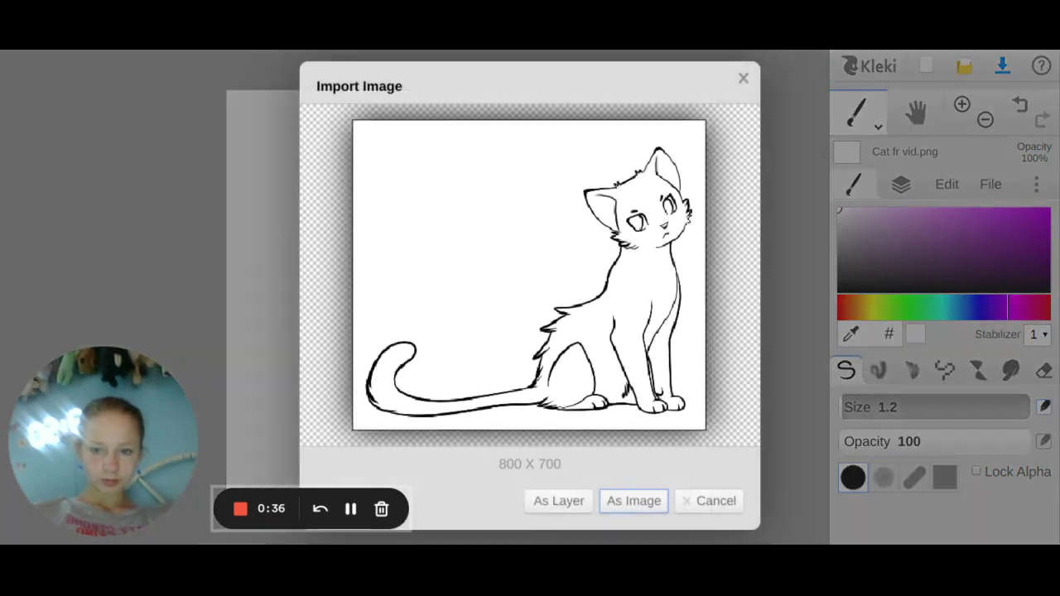
click(620, 507)
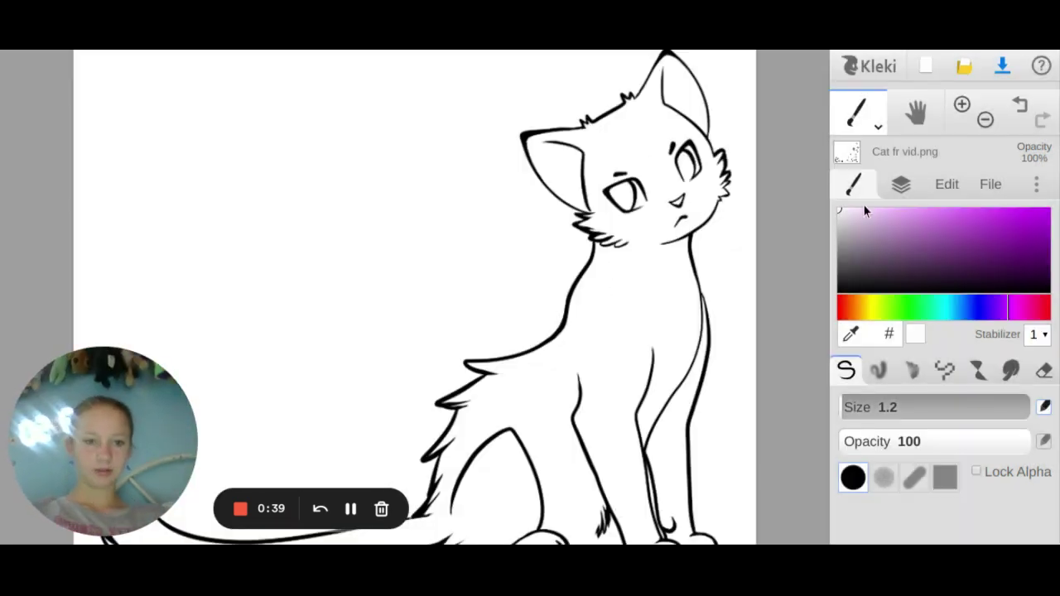
click(988, 119)
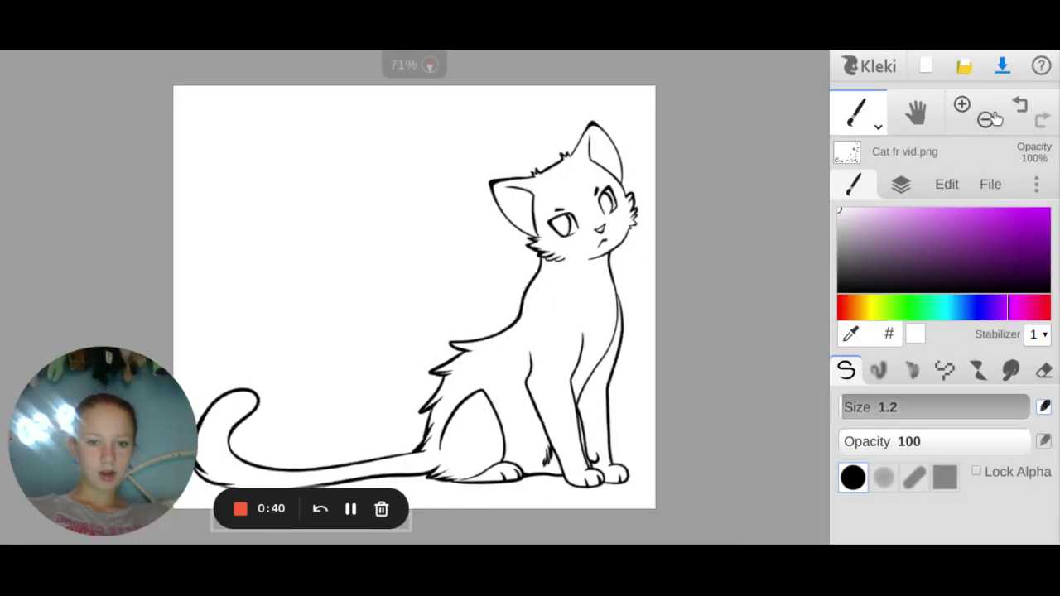
- Fill the cat's whole body, including the separately outlined front leg, with a muted golden tan using the Paint Bucket
click(878, 122)
click(856, 158)
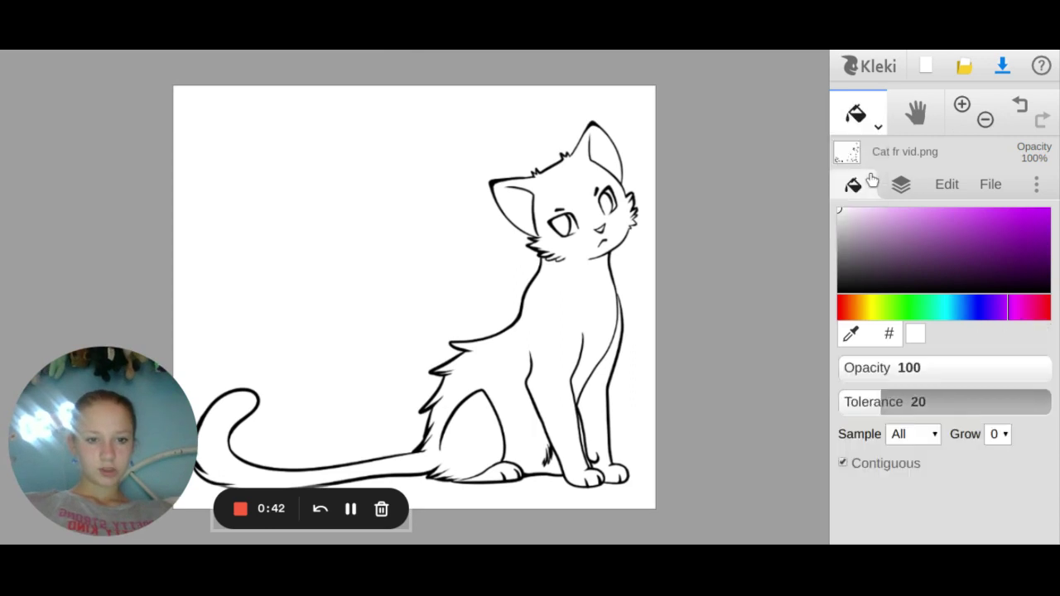
click(861, 308)
drag(937, 235, 972, 214)
click(554, 298)
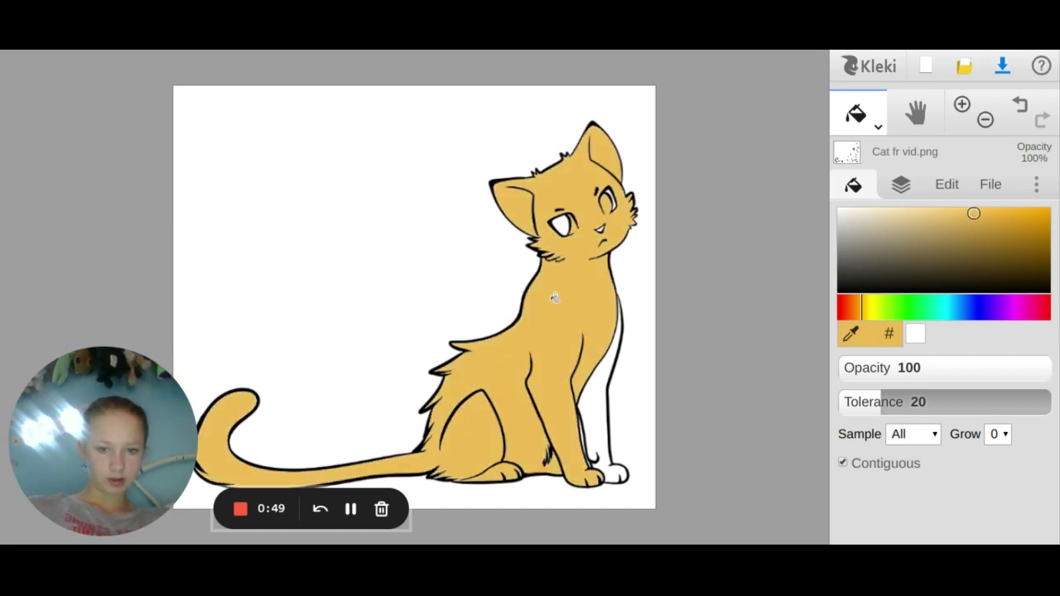
click(612, 397)
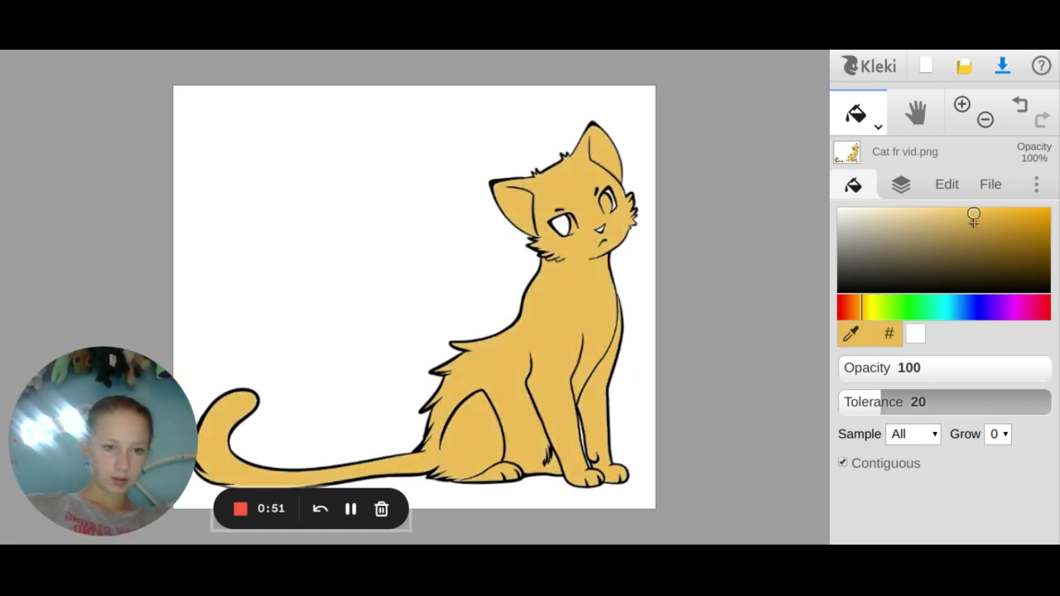
drag(973, 215, 959, 217)
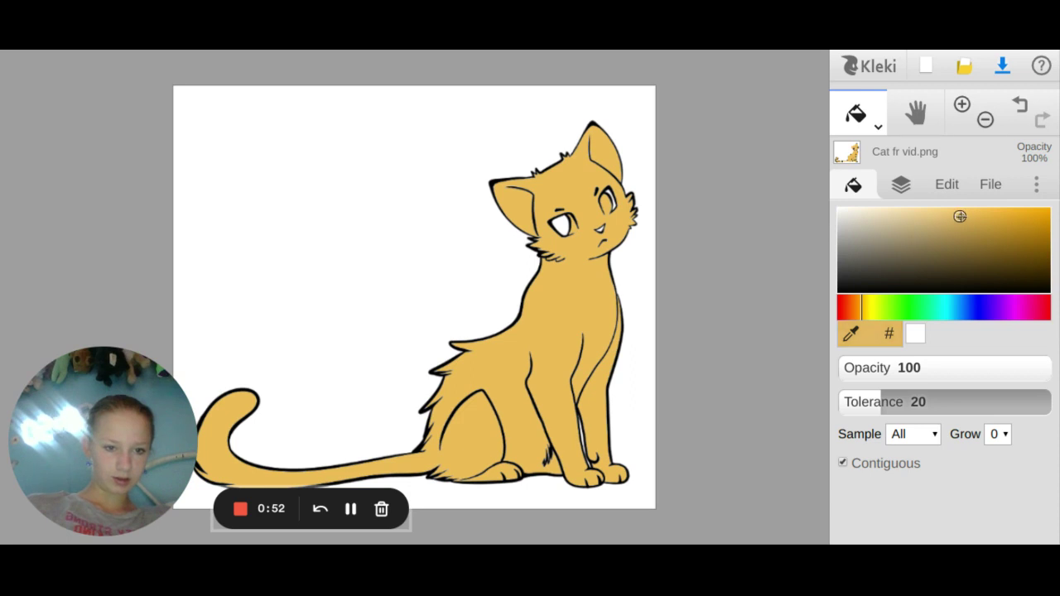
click(608, 399)
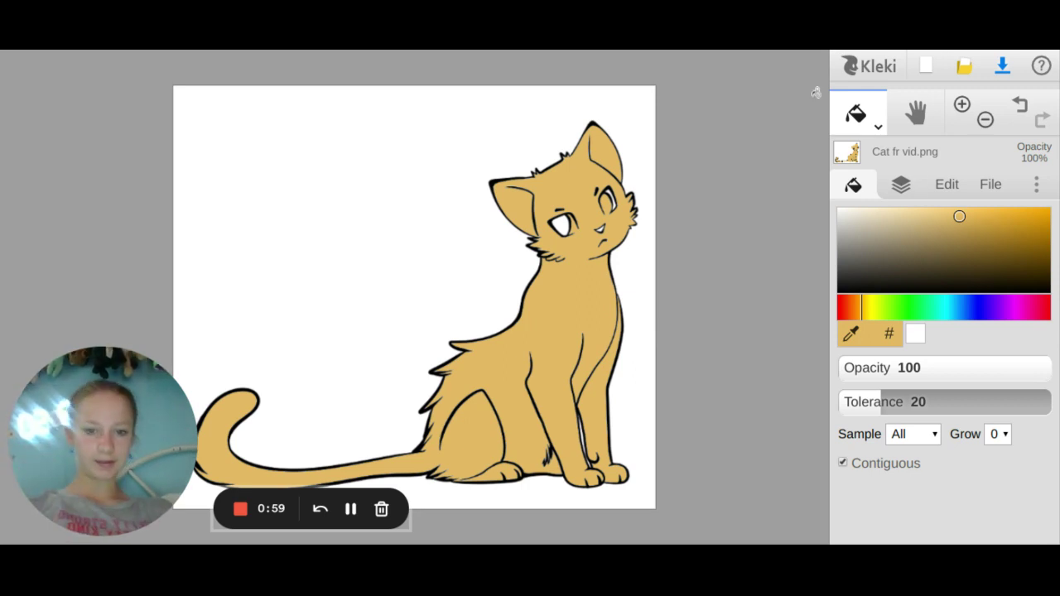
- Outline the narrow inner section of the cat's left-hand eye in light green with the Pen brush at size 1.2
click(878, 129)
click(880, 149)
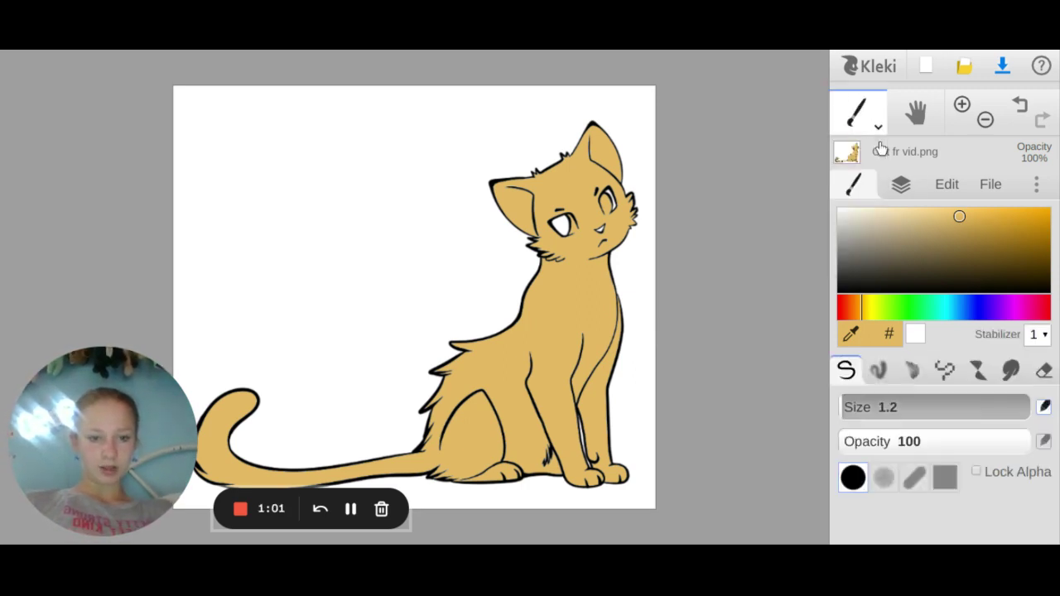
drag(917, 302, 906, 302)
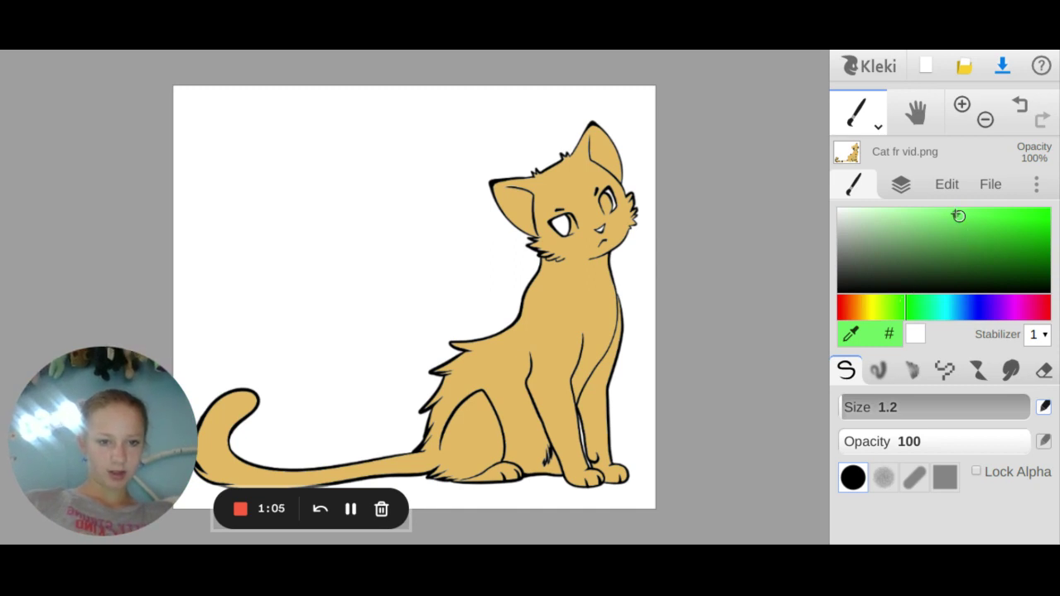
drag(958, 215, 941, 223)
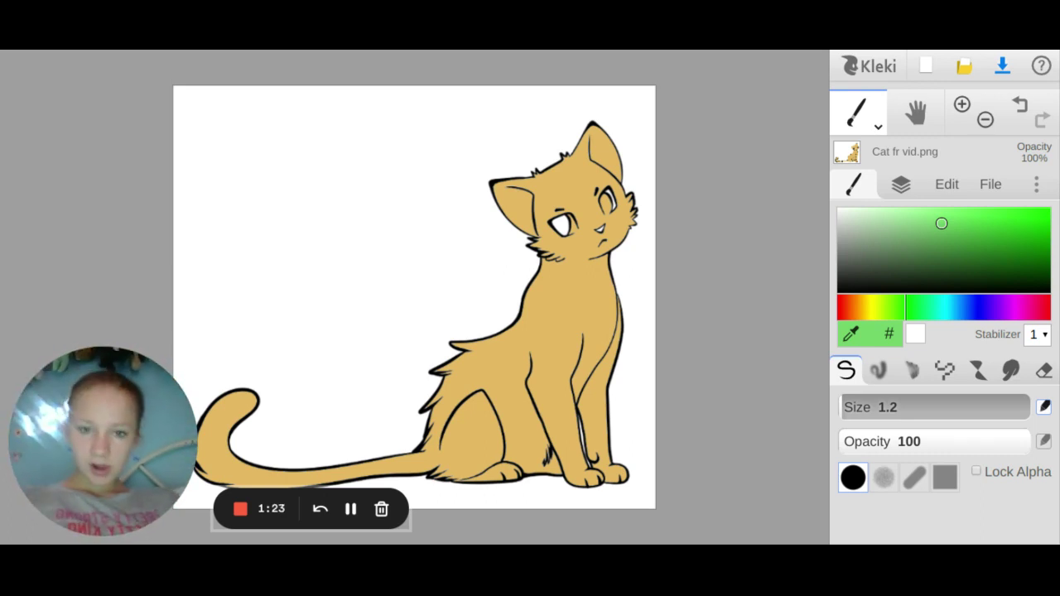
click(962, 106)
click(962, 105)
click(963, 105)
key(Up)
key(Up)
key(Up)
key(Right)
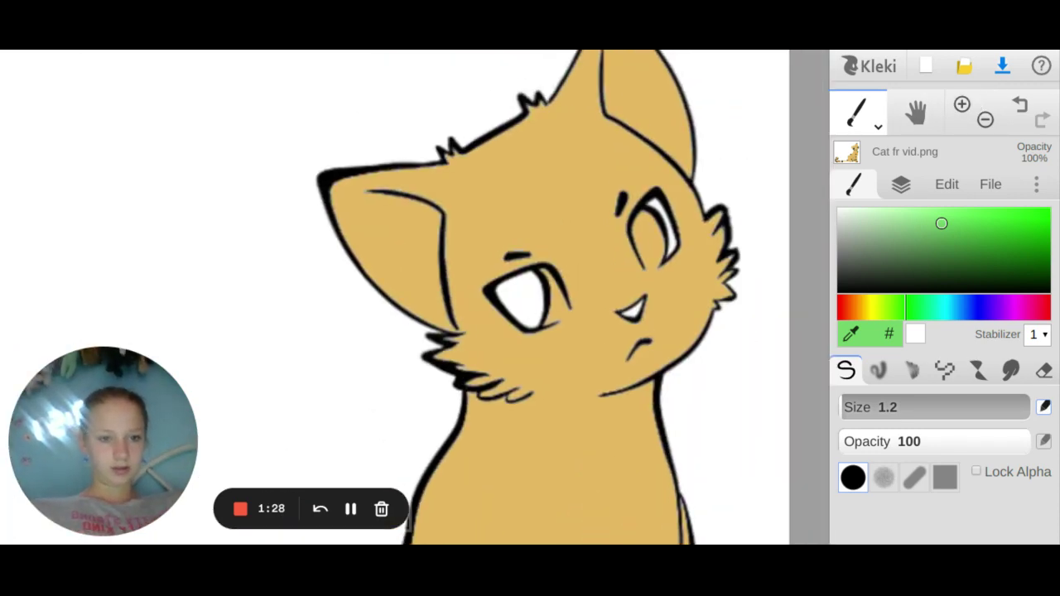
click(960, 107)
click(958, 107)
click(958, 107)
key(Left)
key(Down)
key(Right)
key(Right)
key(Right)
key(Right)
key(Right)
key(Right)
click(957, 106)
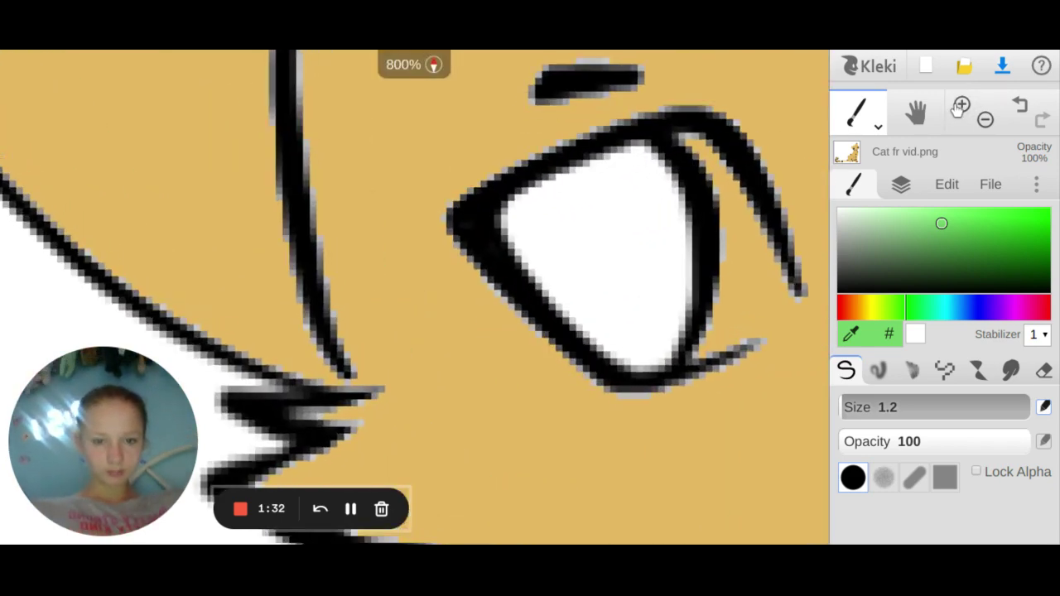
key(Right)
key(Right)
key(Right)
key(Right)
key(Right)
key(Right)
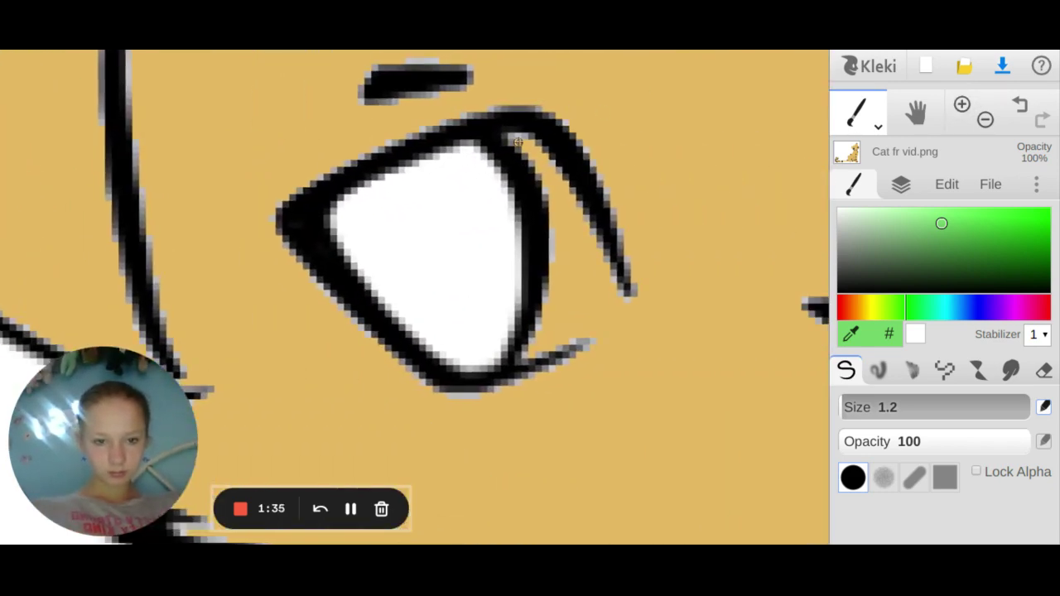
mouse_move(513, 136)
mouse_down()
mouse_move(549, 158)
mouse_move(624, 292)
mouse_move(619, 306)
mouse_move(520, 361)
mouse_move(554, 293)
mouse_move(552, 221)
mouse_move(534, 172)
mouse_up()
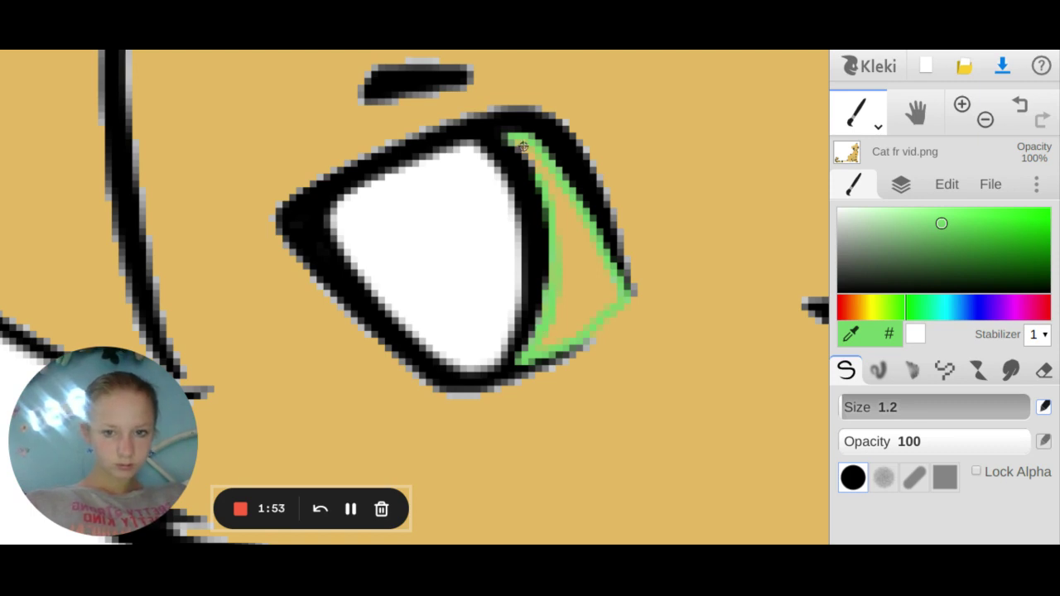
- Paint the inside of the green-outlined eye section solid light green
drag(519, 143, 542, 169)
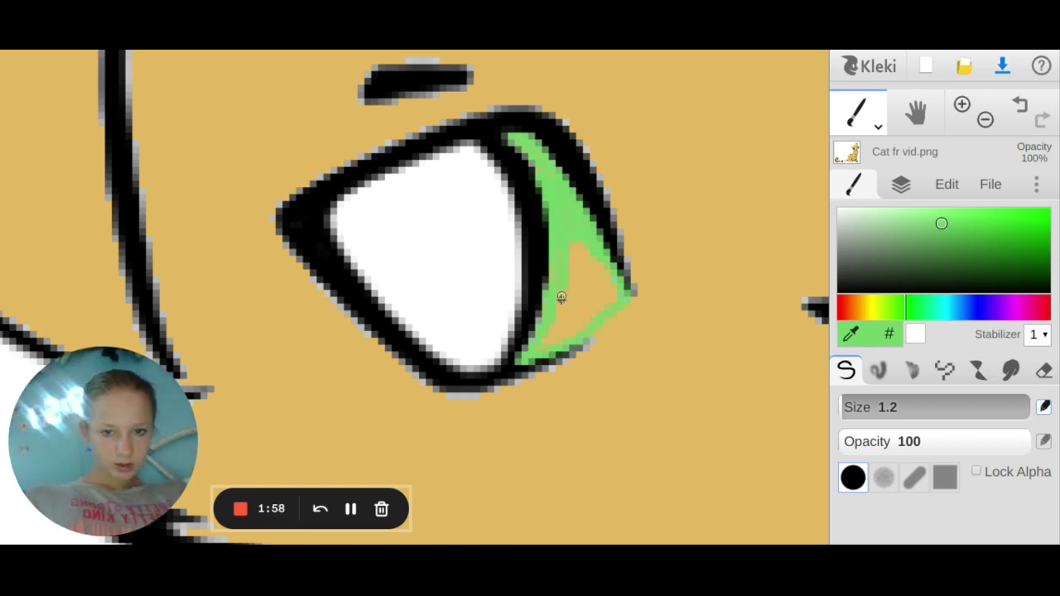
mouse_move(556, 332)
mouse_down()
mouse_move(618, 292)
mouse_move(553, 348)
mouse_move(573, 329)
mouse_up()
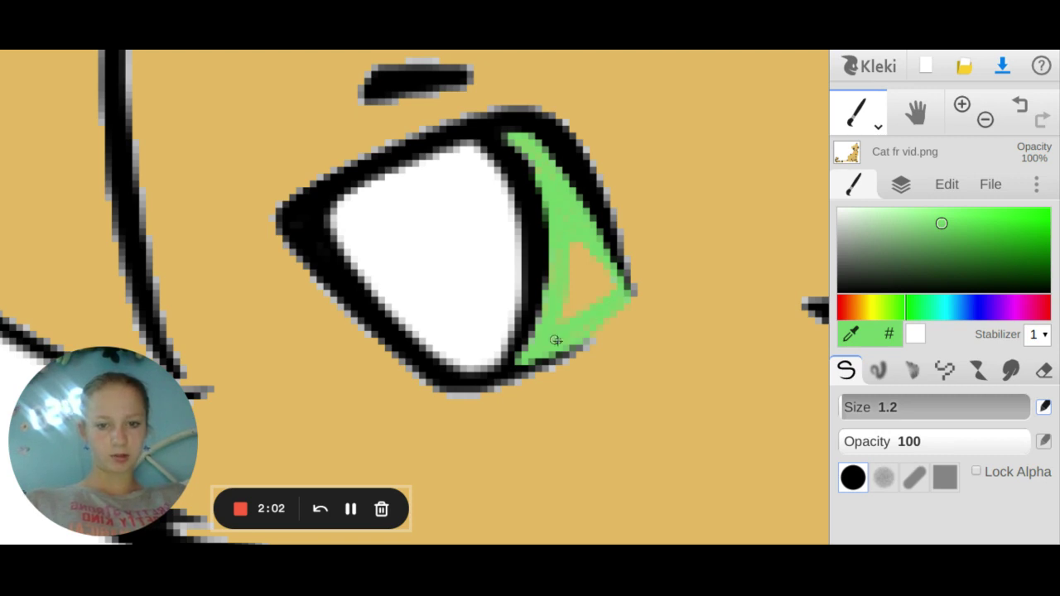
mouse_move(577, 317)
mouse_down()
mouse_move(555, 307)
mouse_move(569, 301)
mouse_move(573, 241)
mouse_move(579, 311)
mouse_up()
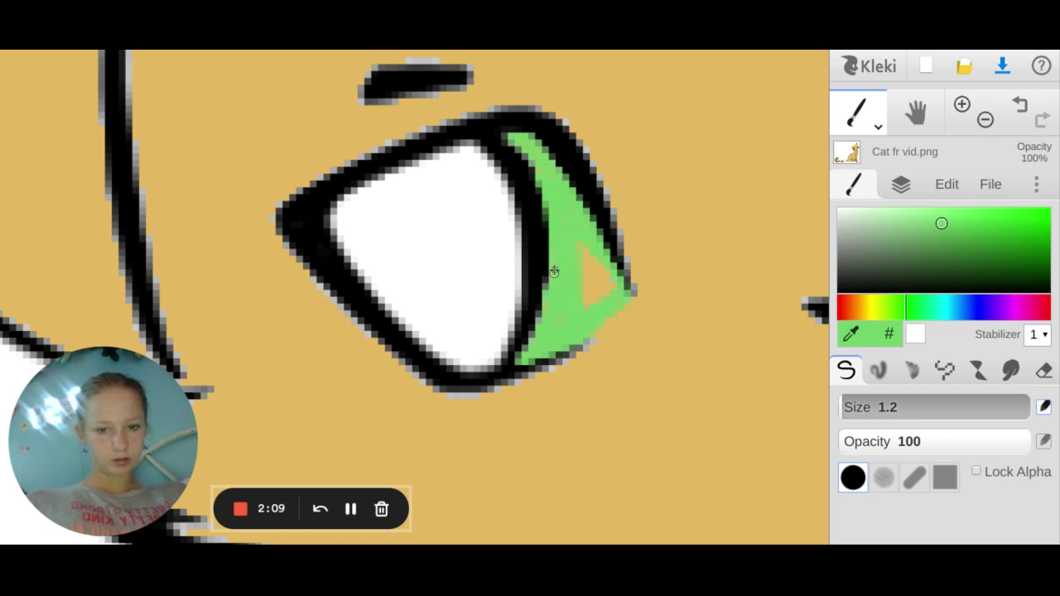
mouse_move(566, 233)
mouse_down()
mouse_move(591, 316)
mouse_move(596, 293)
mouse_move(582, 248)
mouse_move(599, 302)
mouse_move(597, 259)
mouse_move(622, 296)
mouse_move(601, 253)
mouse_up()
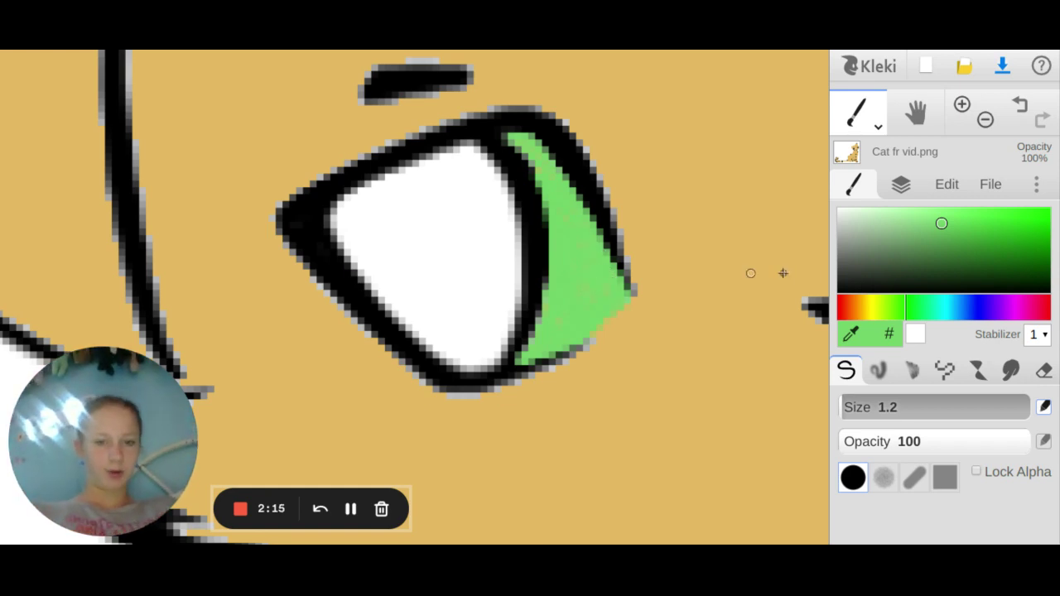
- Close the gap in the eye outline with a black line around the green section's outer corner
drag(958, 284, 963, 292)
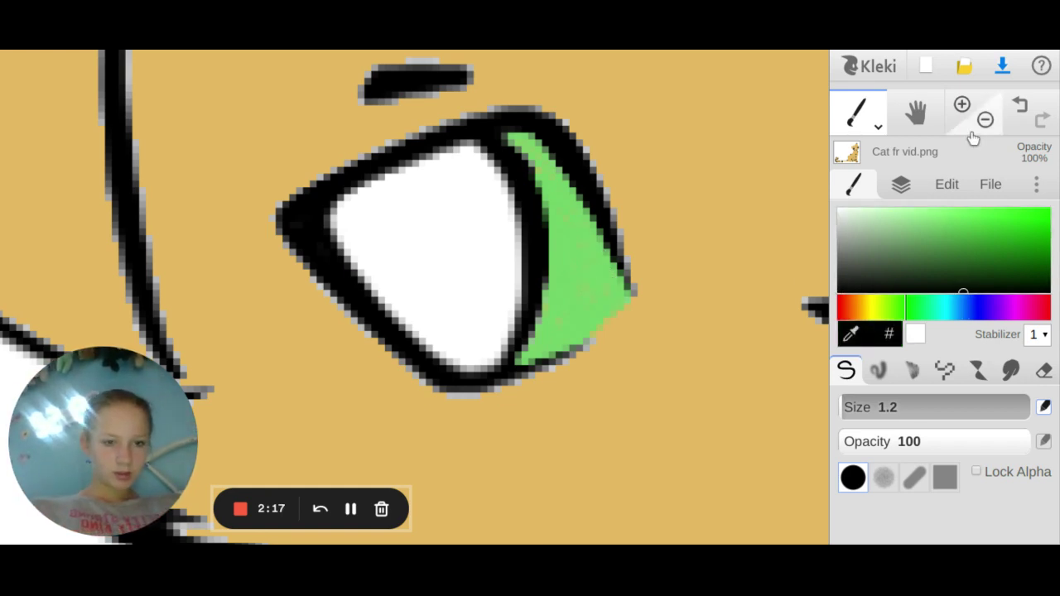
click(961, 104)
click(962, 104)
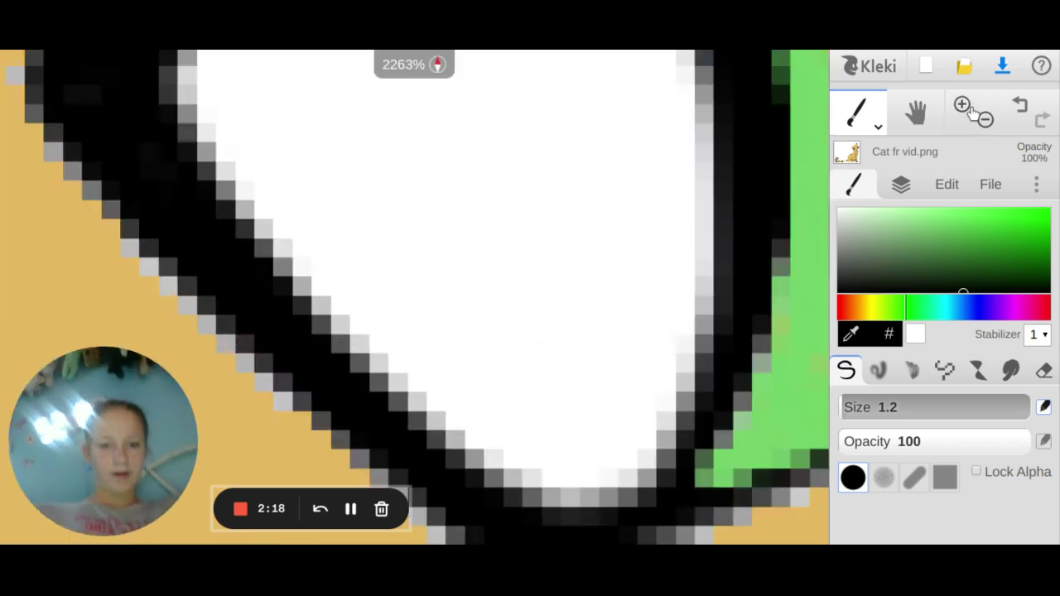
click(962, 104)
key(Right)
key(Right)
key(Right)
key(Right)
key(Right)
key(Right)
key(Right)
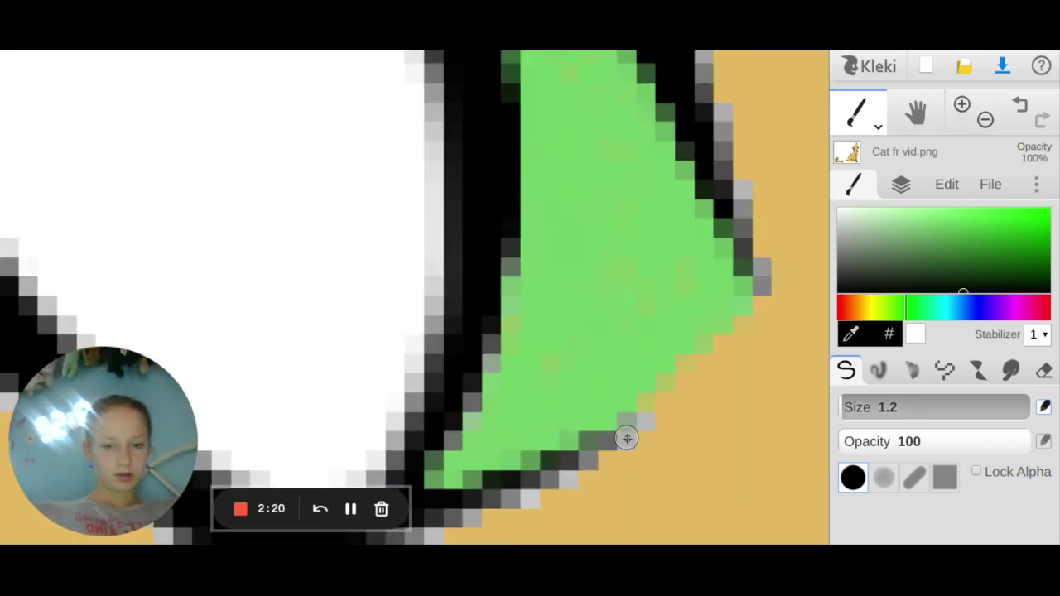
mouse_move(626, 439)
mouse_down()
mouse_move(762, 278)
mouse_move(701, 94)
mouse_move(700, 57)
mouse_up()
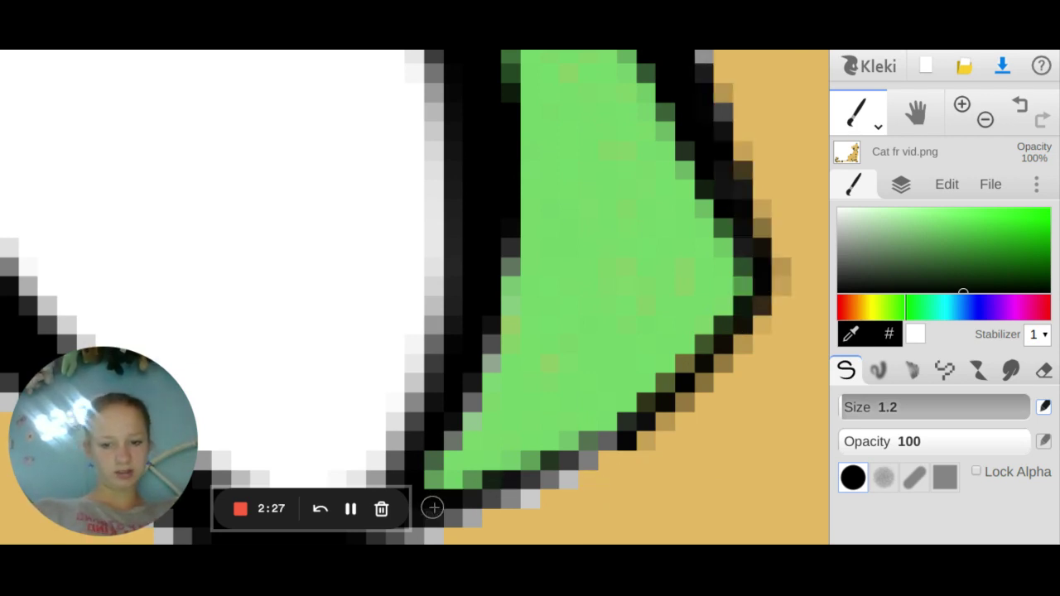
- Darken and smooth the lower outline of the eye with black strokes beneath the green and white sections
mouse_move(450, 502)
mouse_down()
mouse_move(585, 450)
mouse_move(615, 450)
mouse_up()
scroll(615, 450, down, 2)
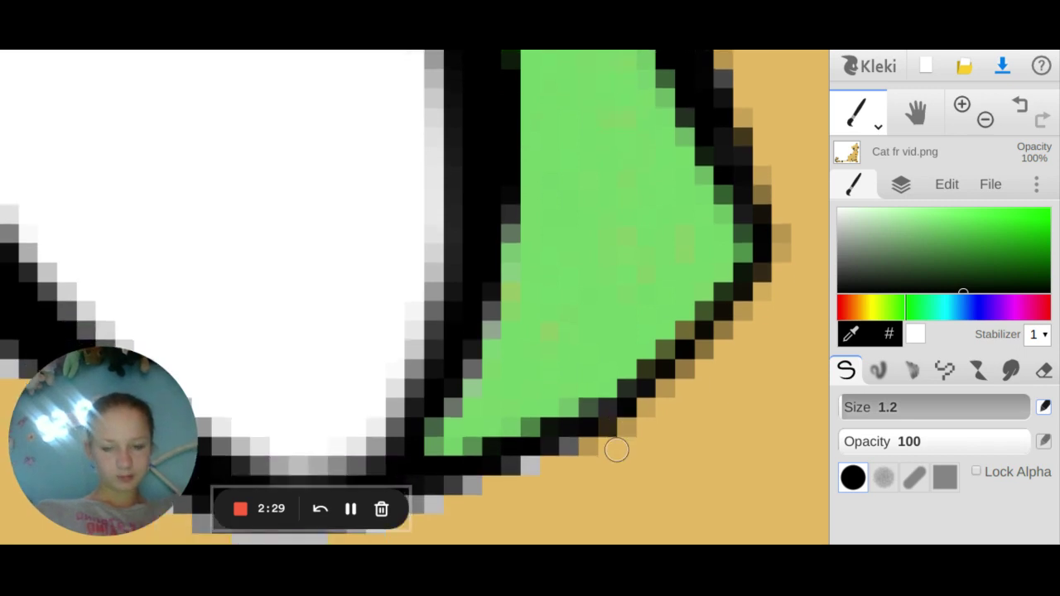
scroll(616, 449, down, 6)
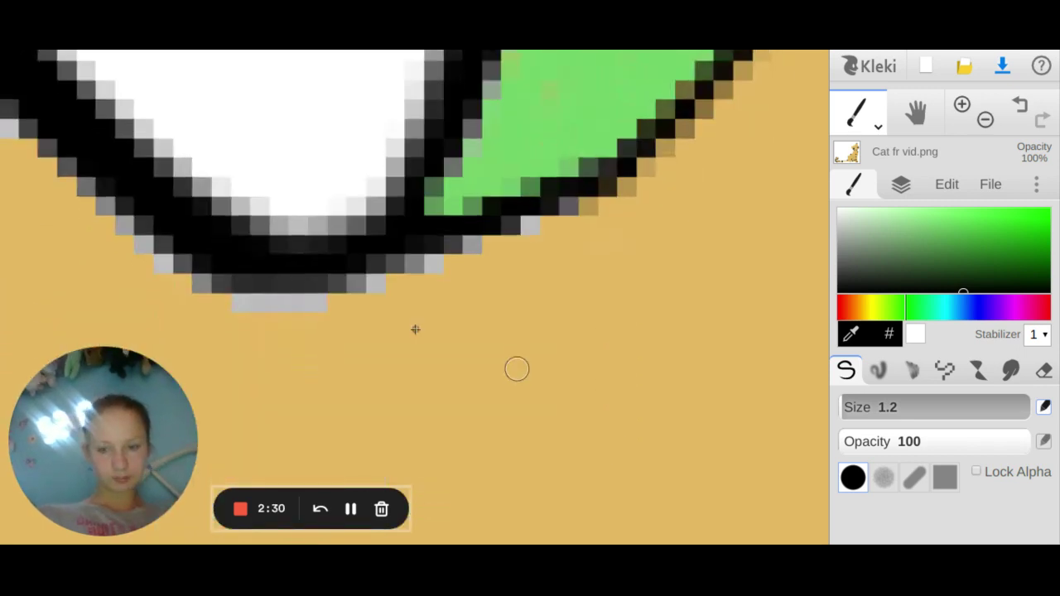
mouse_move(251, 289)
mouse_down()
mouse_move(317, 284)
mouse_move(370, 251)
mouse_move(366, 267)
mouse_move(417, 256)
mouse_move(570, 197)
mouse_up()
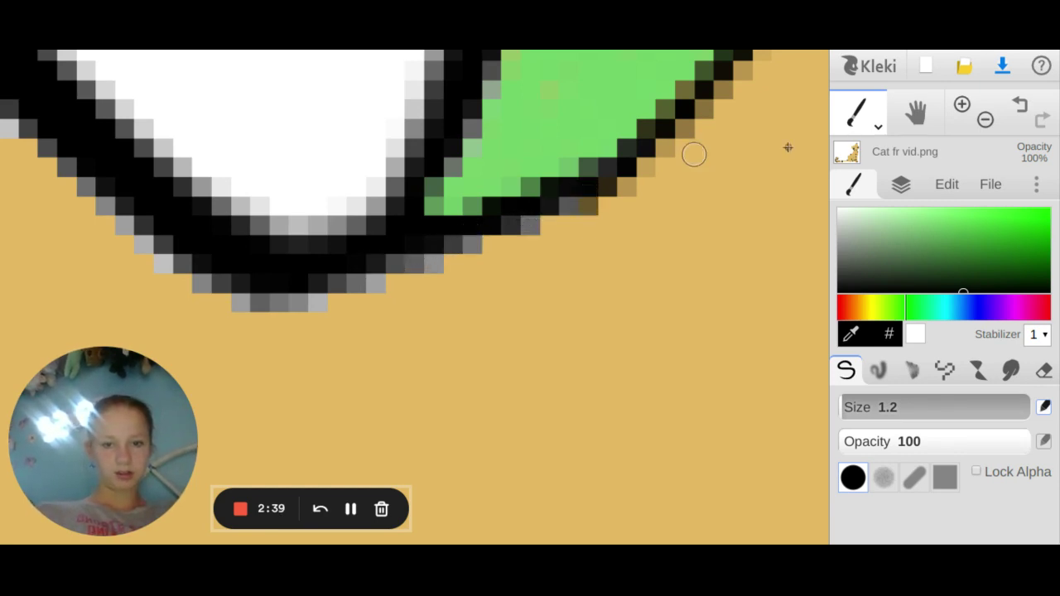
- Fill the large white area of the left-hand eye with black using the Paint Bucket
click(983, 119)
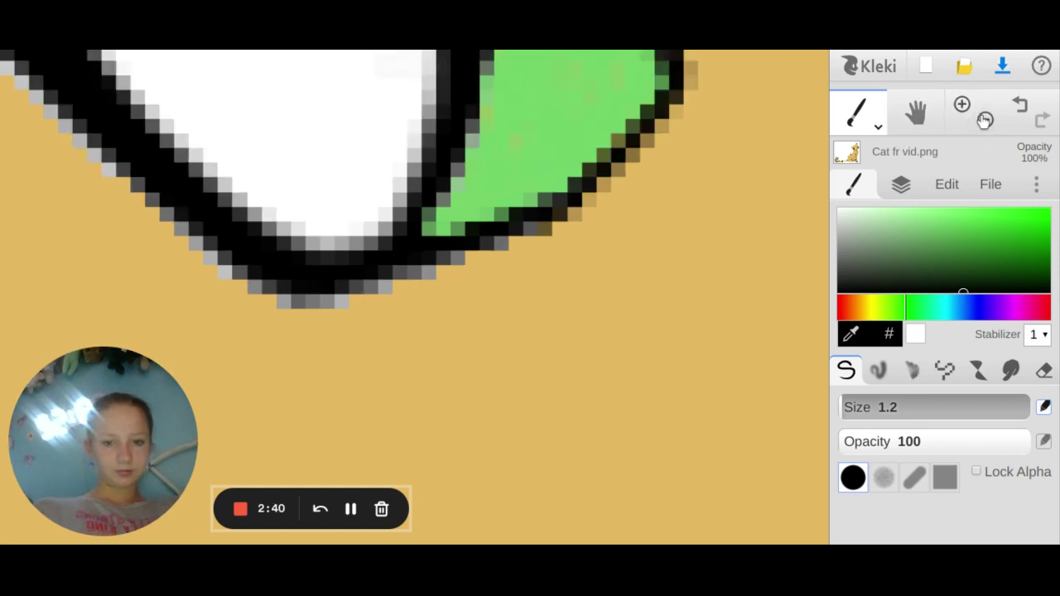
click(983, 120)
click(984, 120)
click(984, 120)
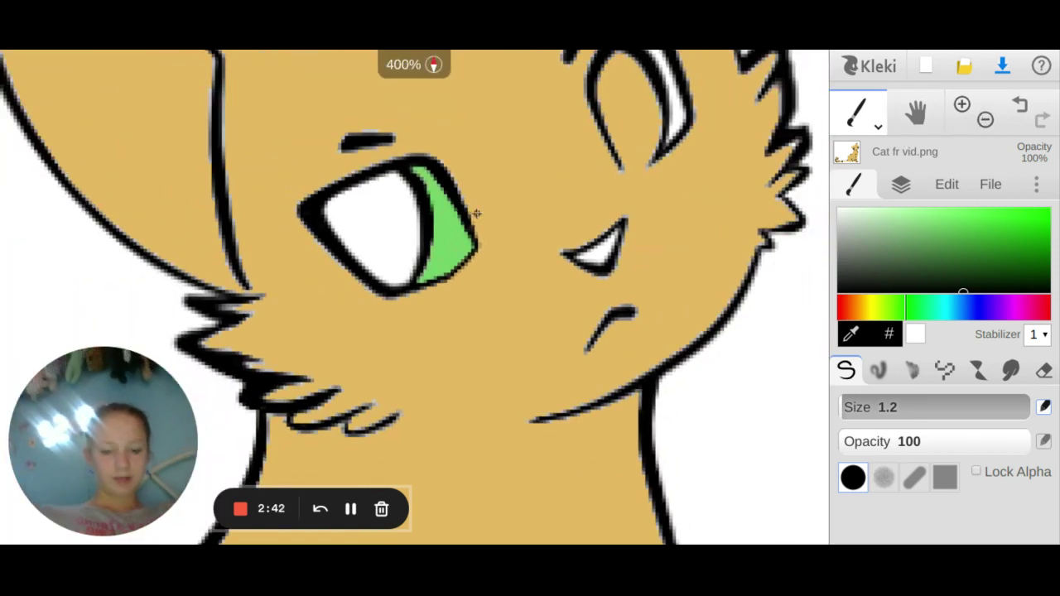
key(Left)
key(Up)
click(870, 109)
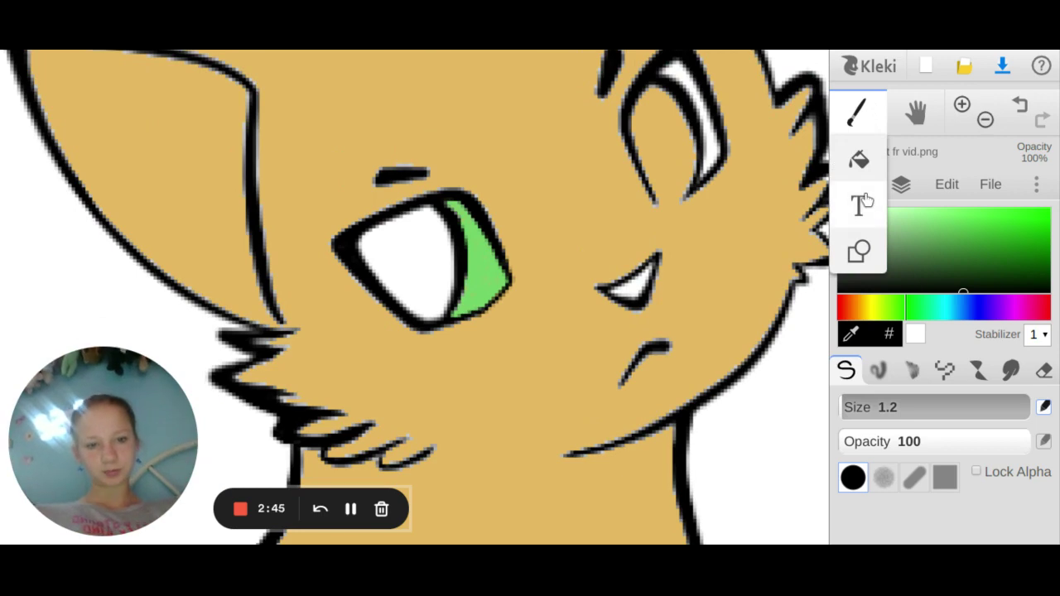
click(863, 170)
click(371, 228)
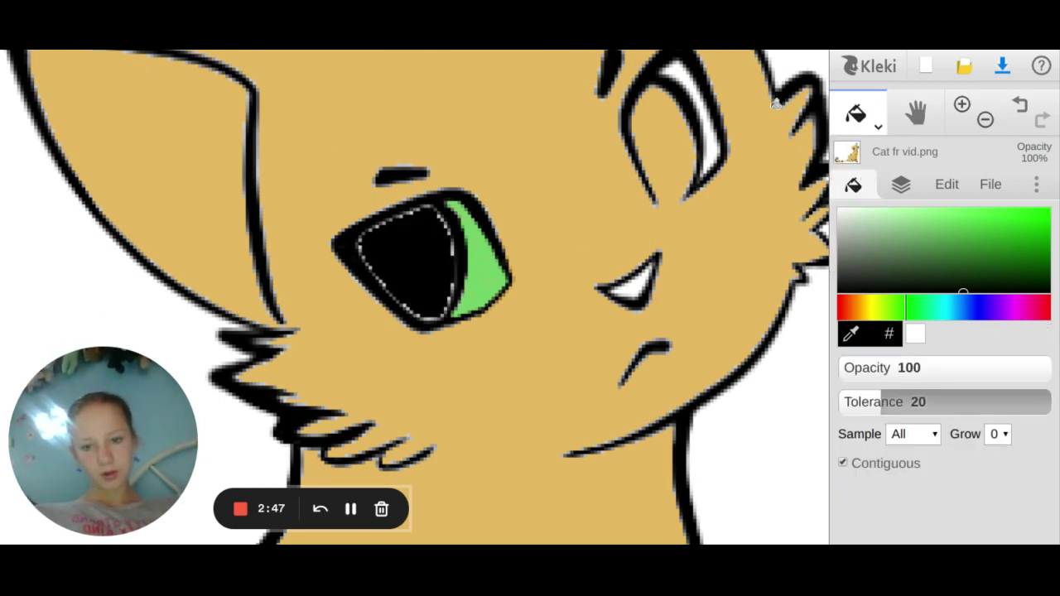
- Paint over the leftover light edge pixels in the black eye area with a black Pen brush at size 9.1
click(850, 116)
click(856, 152)
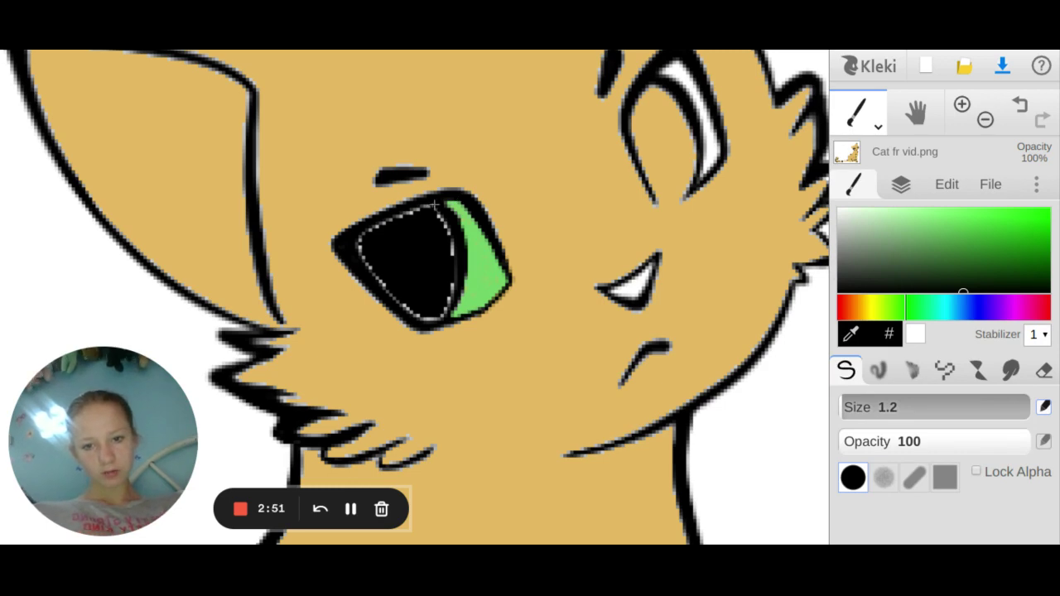
click(876, 406)
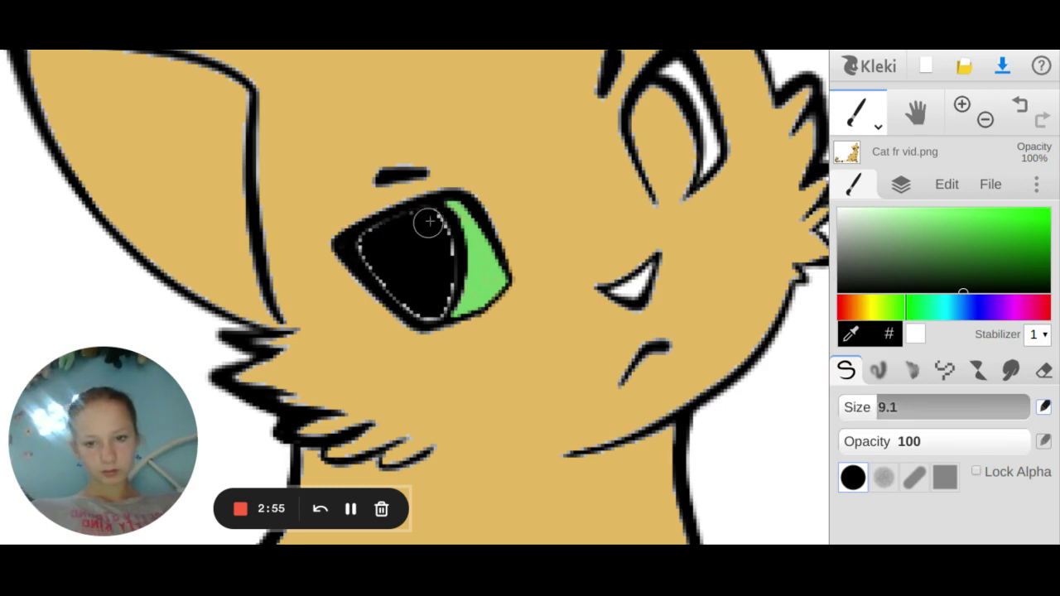
drag(422, 218, 370, 241)
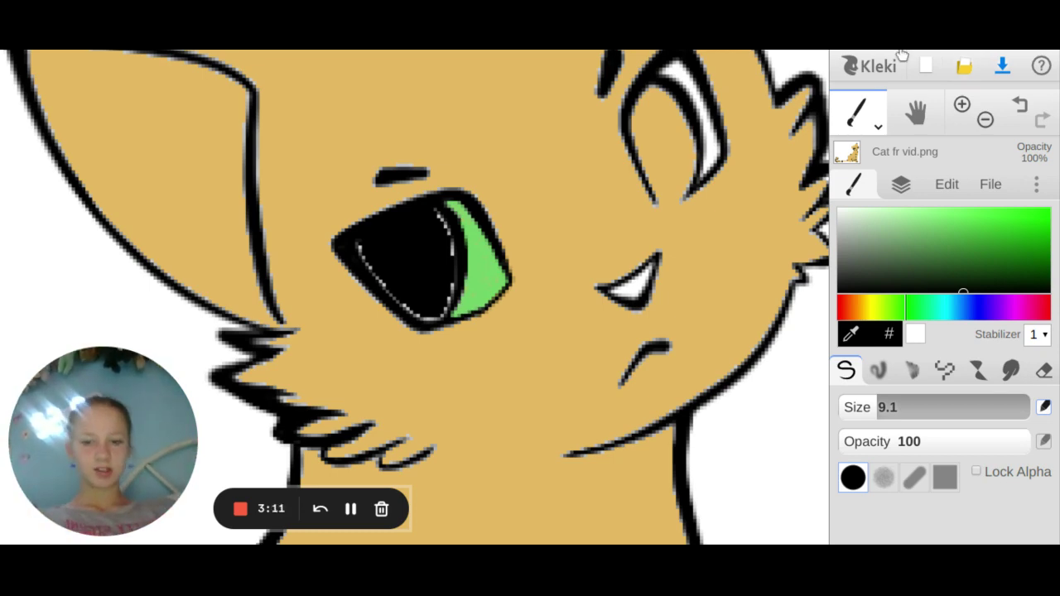
click(365, 243)
mouse_move(366, 243)
mouse_down()
mouse_move(412, 303)
mouse_move(431, 308)
mouse_move(438, 233)
mouse_up()
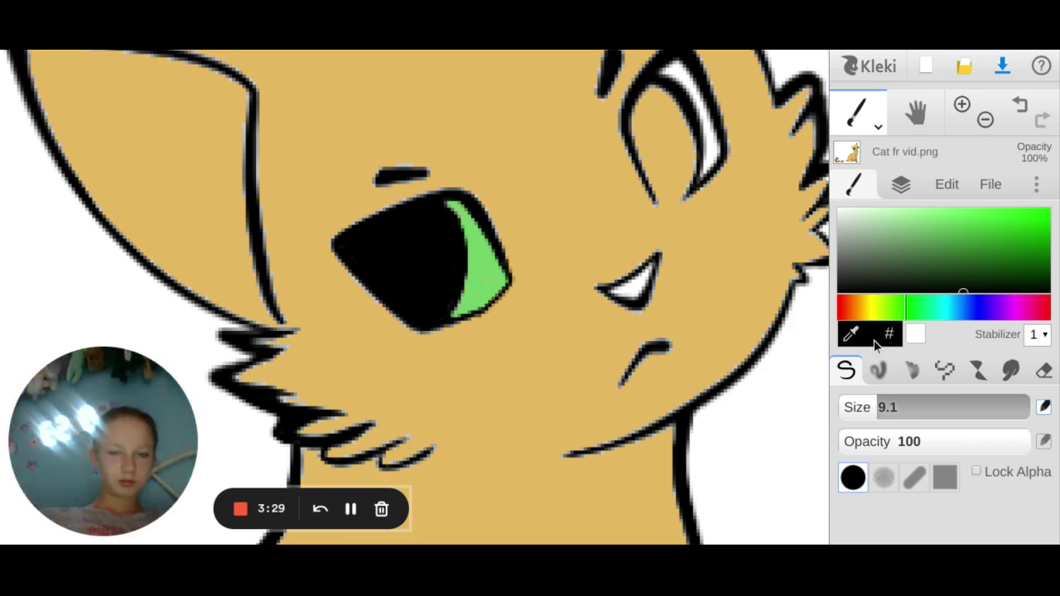
- Sample the green from the finished eye and fill the white crescent of the right-hand eye with it using the Paint Bucket
key(Right)
key(Up)
key(Up)
key(Up)
key(Up)
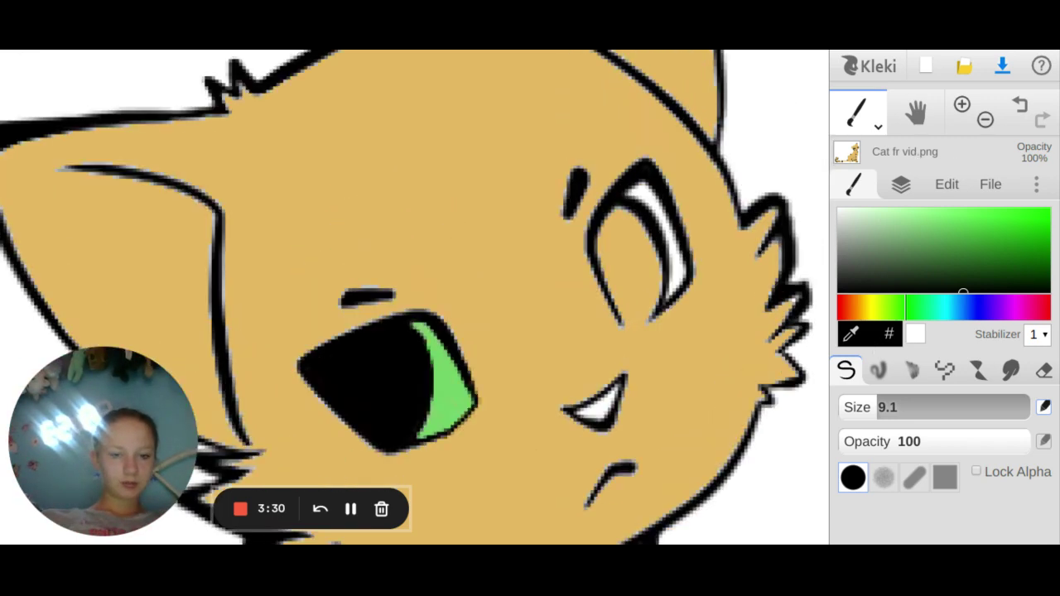
key(Up)
key(Up)
key(Right)
key(Right)
key(Right)
key(Down)
key(Down)
key(Down)
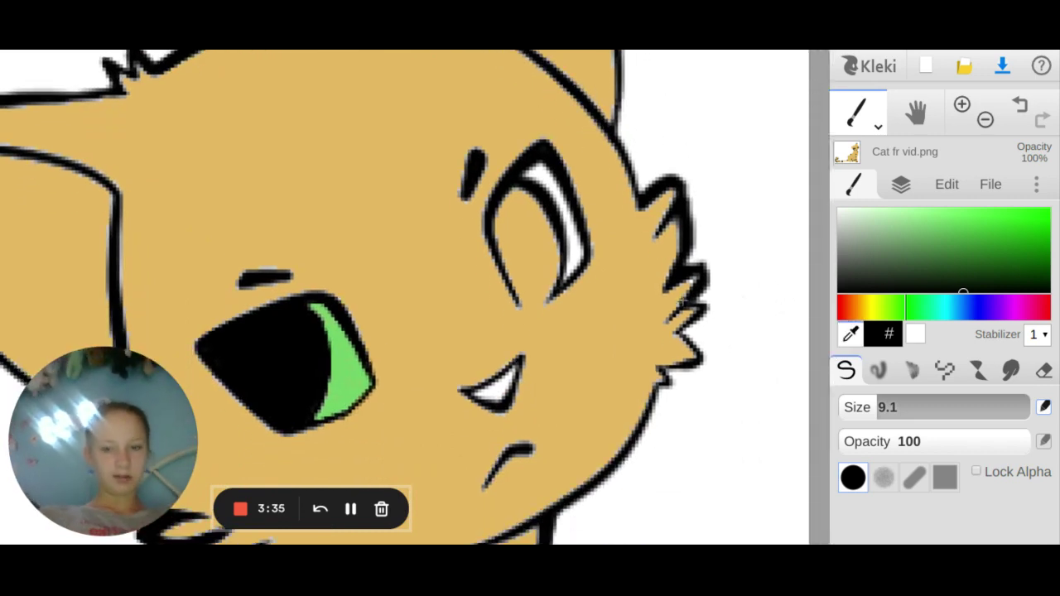
click(352, 371)
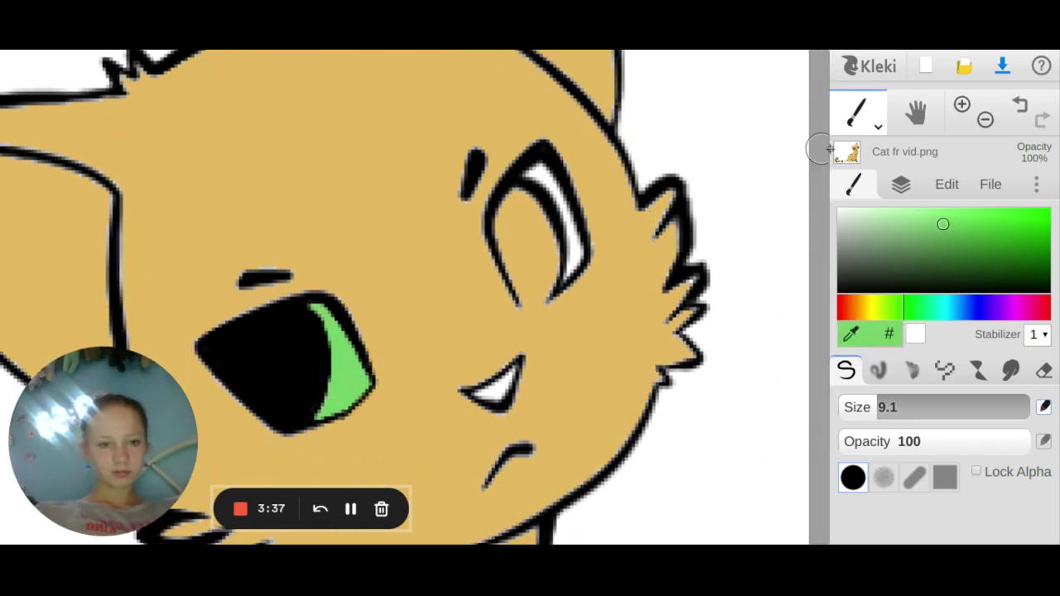
click(876, 126)
click(859, 160)
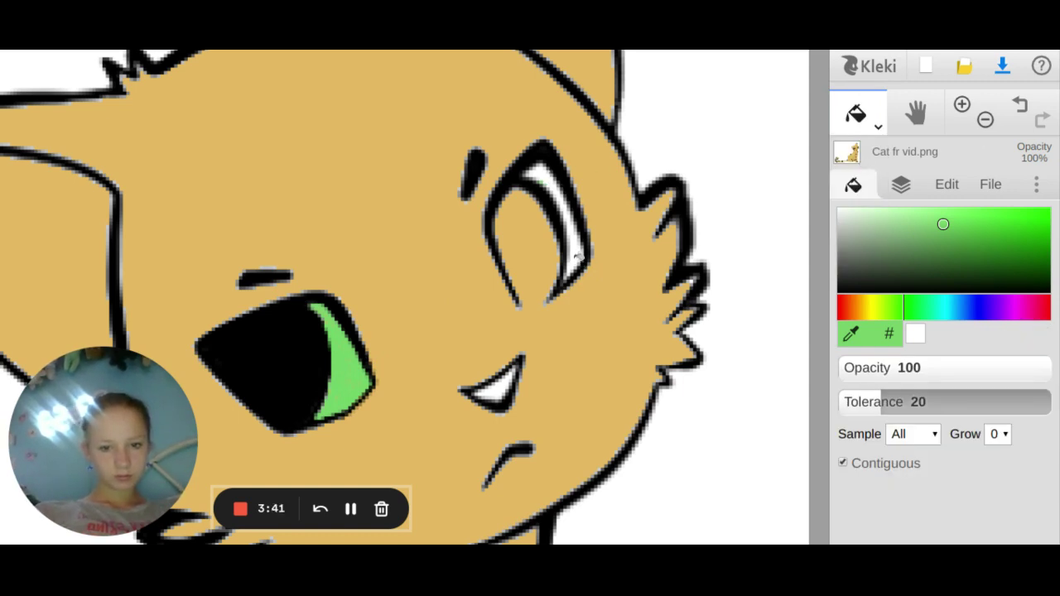
click(577, 256)
- Paint over the light pixels along the inner edge of the right-hand eye's green crescent with a green brush at size 3.1
click(876, 128)
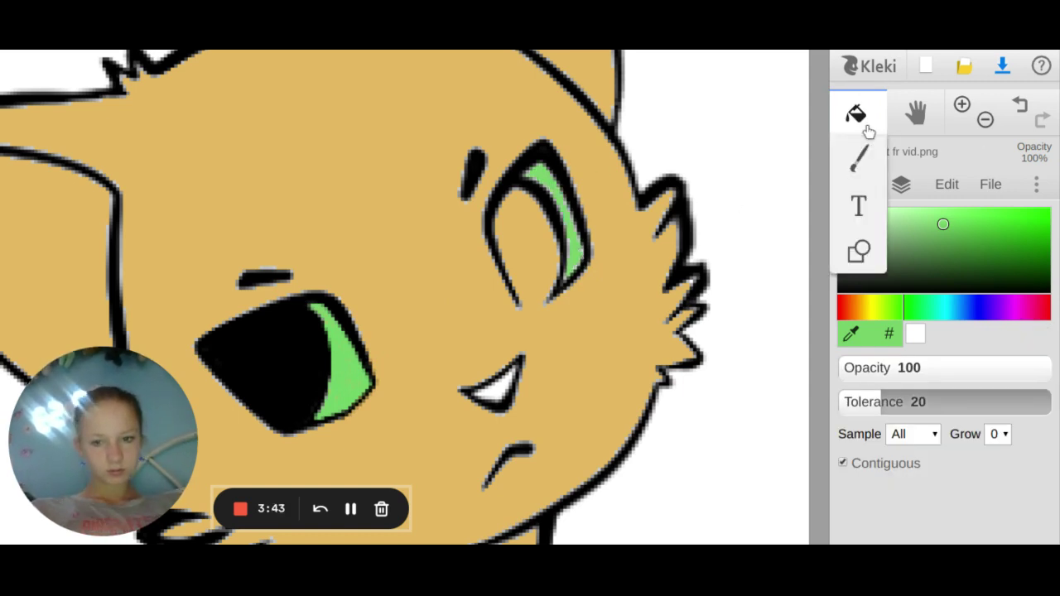
click(858, 157)
click(961, 106)
click(962, 108)
drag(890, 406, 858, 404)
key(Up)
key(Up)
key(Up)
key(Up)
key(Up)
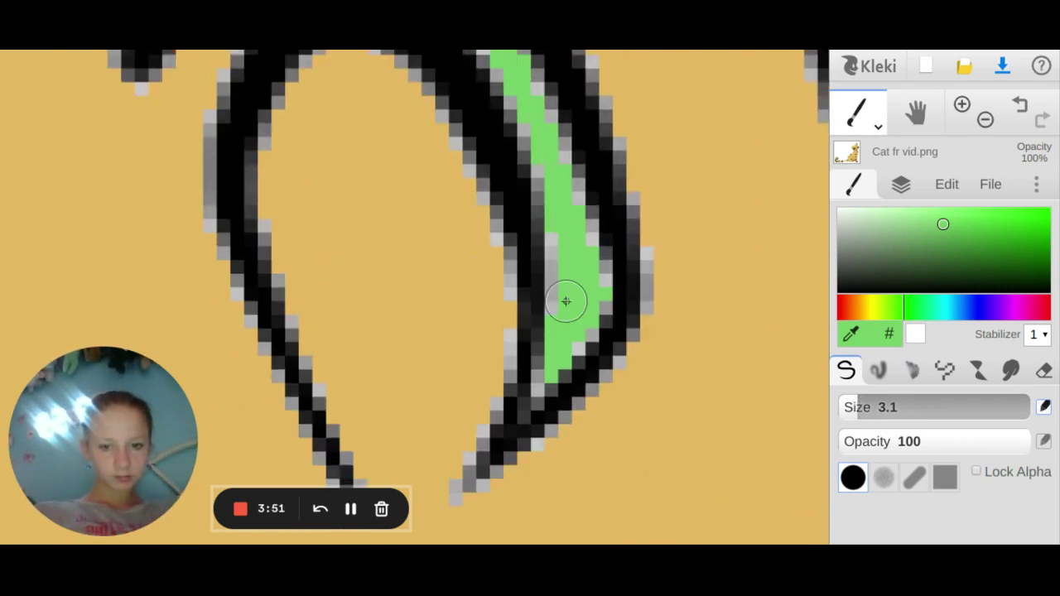
drag(566, 301, 563, 174)
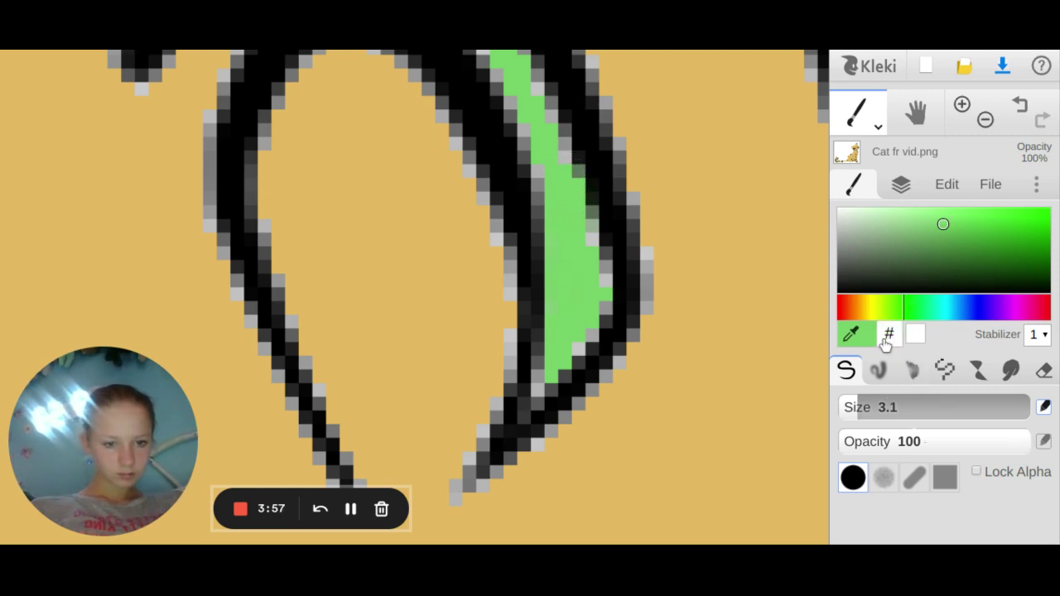
- Reduce the brush size to 1.6 and paint green over the grey edge pixels around the crescent's lower part
click(850, 405)
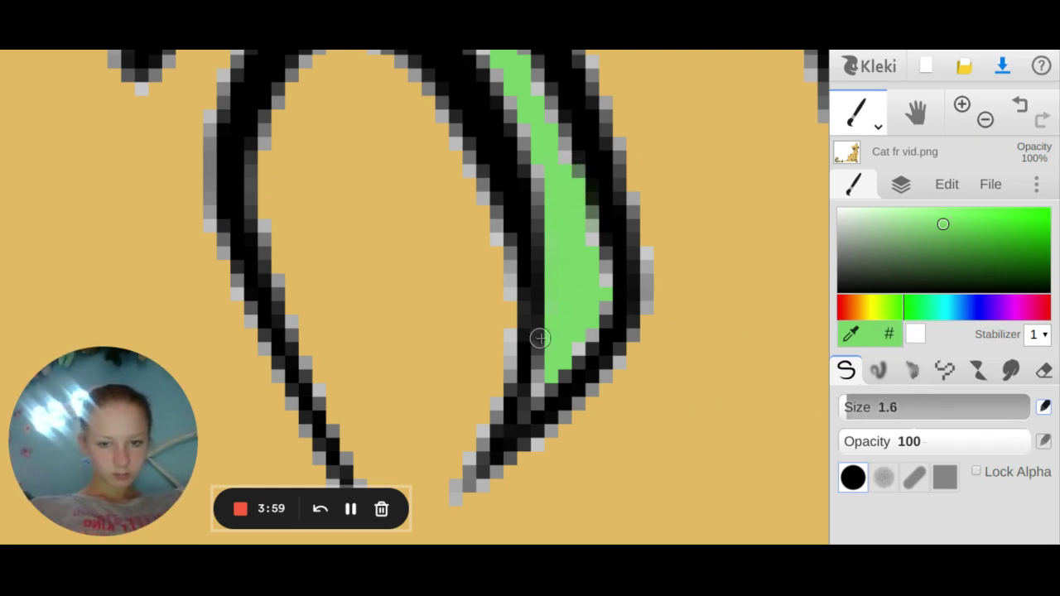
mouse_move(549, 352)
mouse_down()
mouse_move(542, 399)
mouse_move(603, 279)
mouse_move(599, 296)
mouse_move(580, 261)
mouse_move(582, 229)
mouse_move(582, 243)
mouse_up()
key(Up)
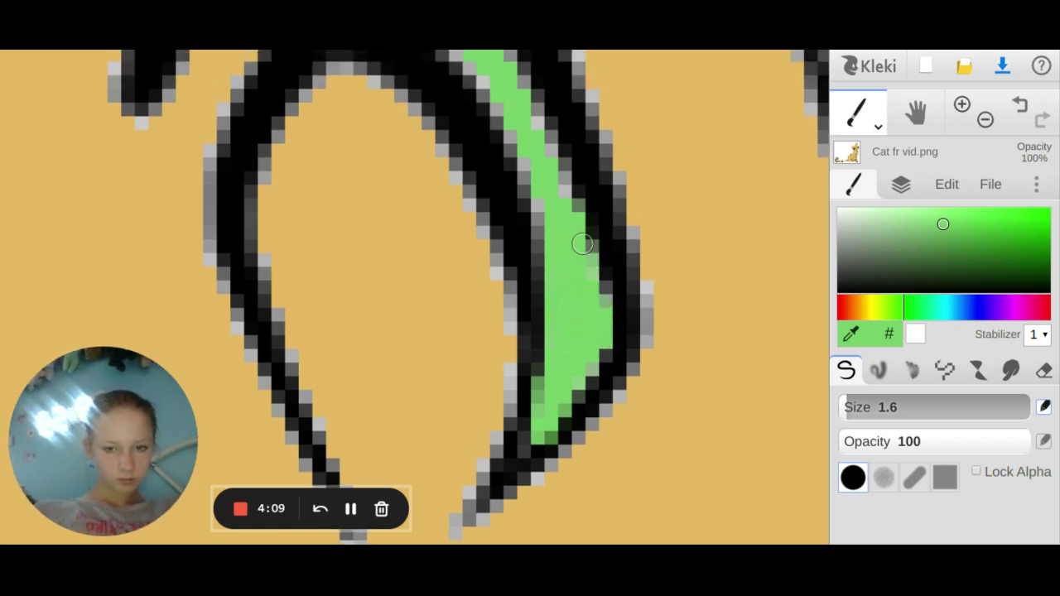
- Paint green over the grey edge pixels along the upper tip and narrow middle of the crescent
scroll(582, 242, up, 3)
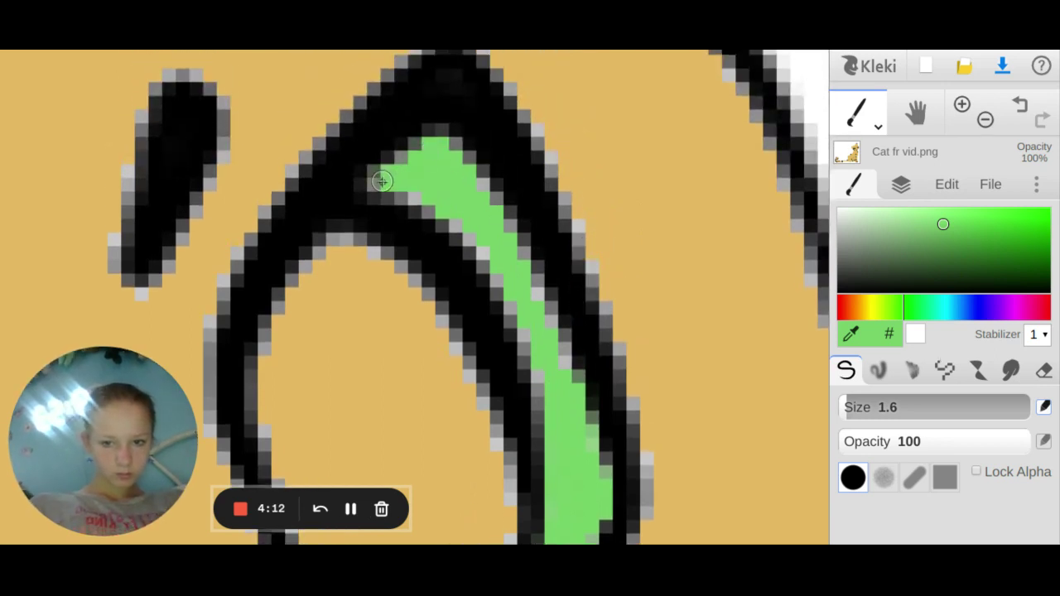
drag(380, 182, 493, 255)
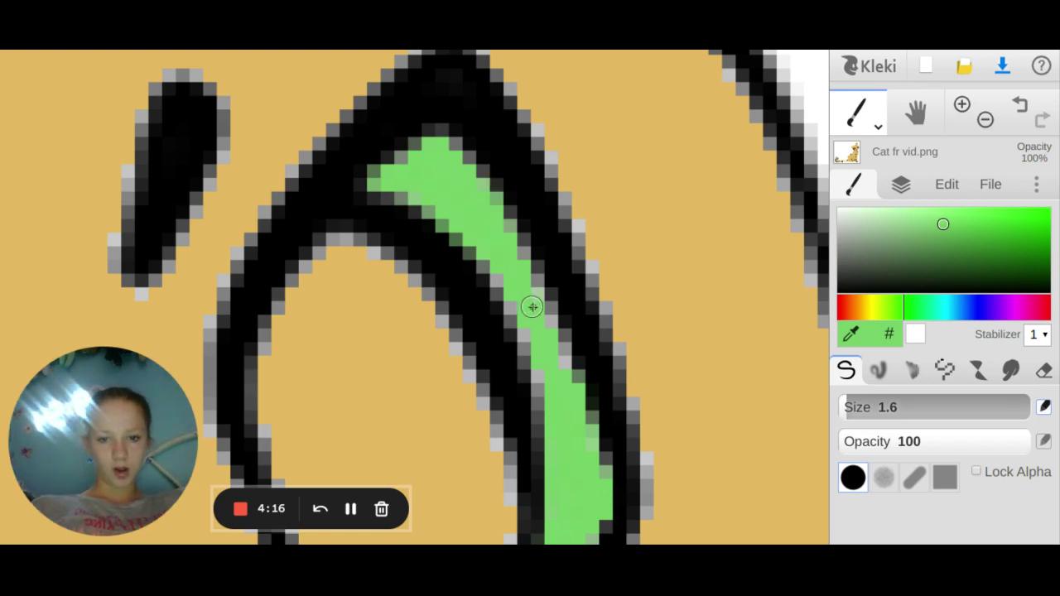
mouse_move(535, 306)
mouse_down()
mouse_move(558, 345)
mouse_move(554, 378)
mouse_move(531, 321)
mouse_up()
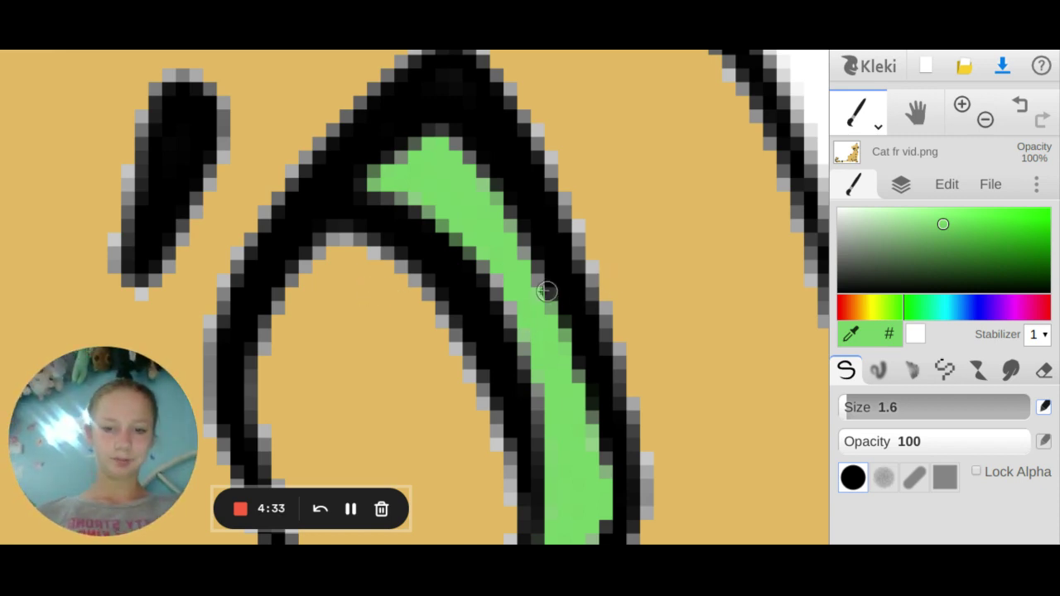
drag(502, 279, 528, 346)
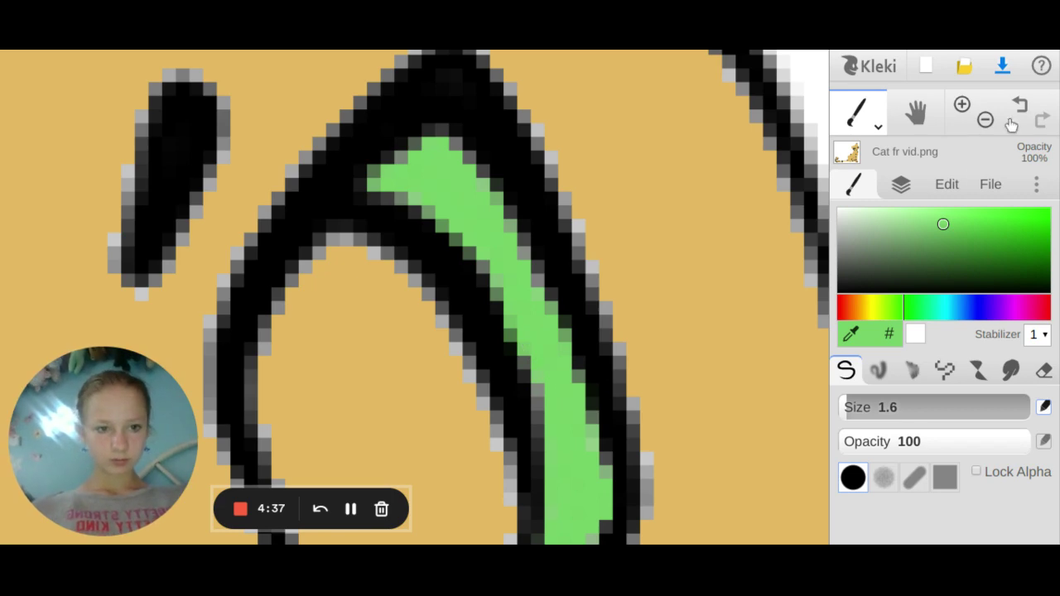
- Resample the eye's green and widen the crescent over the remaining grey pixels along its upper tip and sides
click(985, 120)
click(984, 120)
click(984, 120)
drag(373, 331, 508, 195)
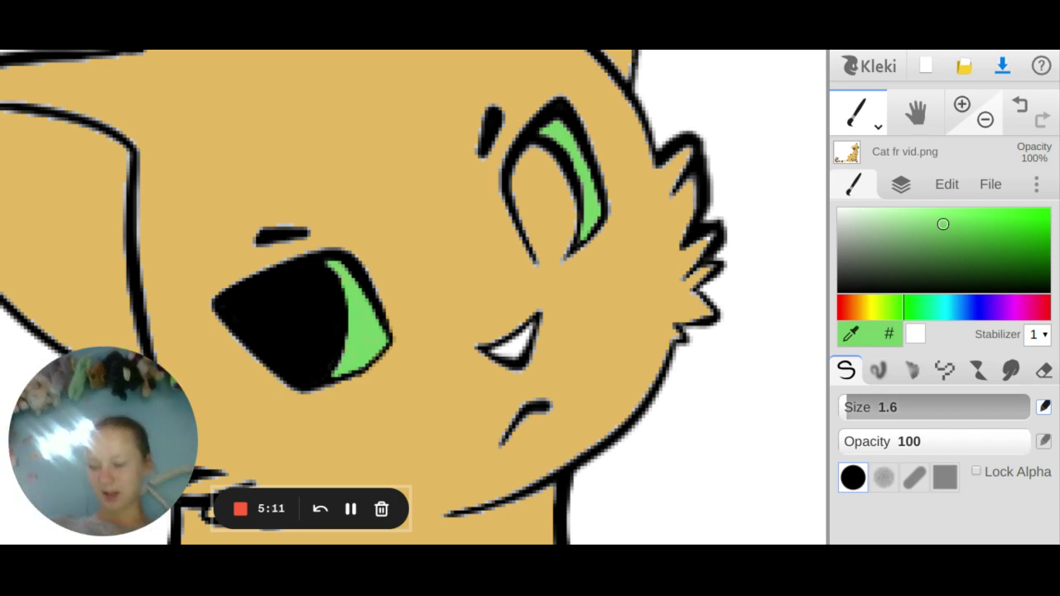
click(962, 103)
click(963, 103)
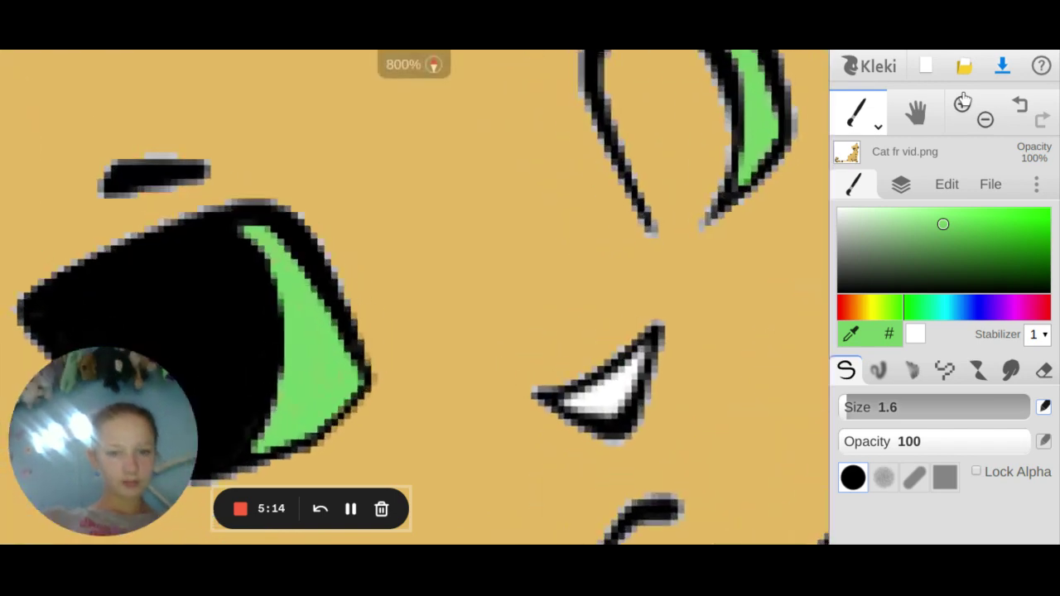
click(962, 102)
key(Up)
alt+click(450, 257)
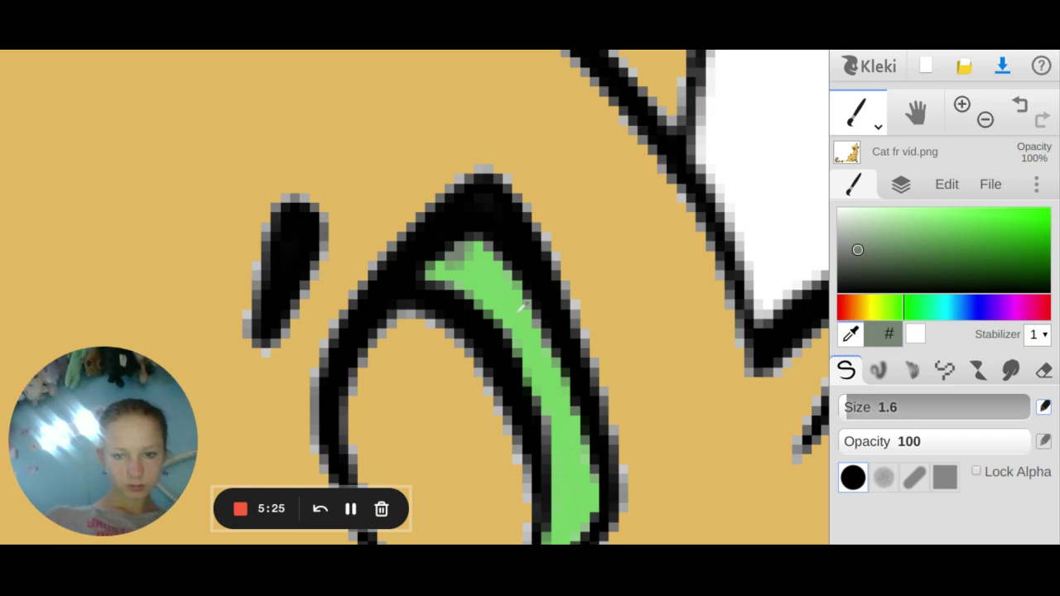
click(520, 308)
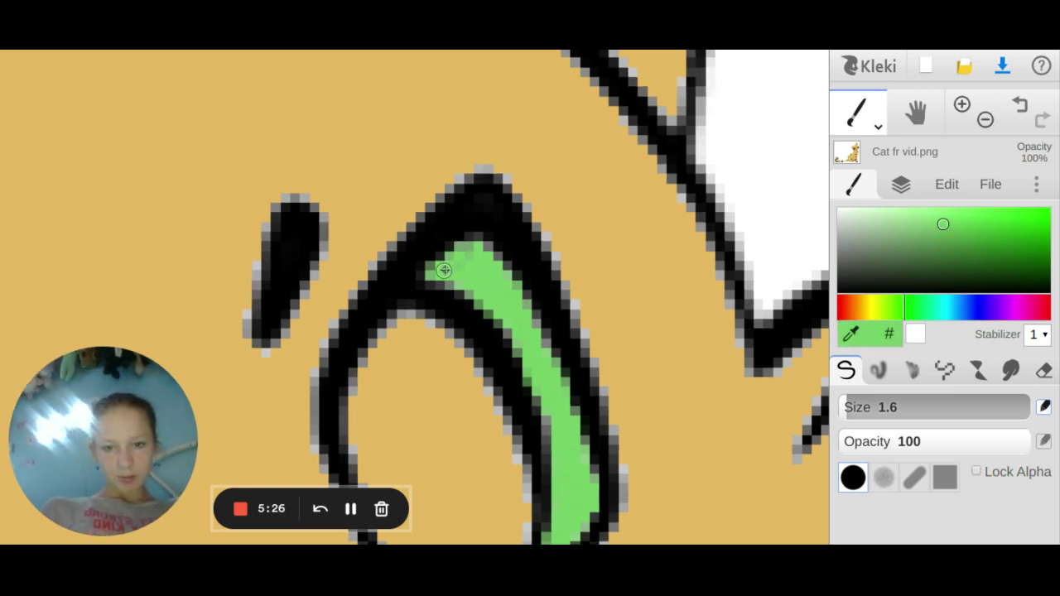
mouse_move(444, 270)
mouse_down()
mouse_move(476, 243)
mouse_move(478, 253)
mouse_move(472, 241)
mouse_move(509, 278)
mouse_move(573, 425)
mouse_move(571, 412)
mouse_move(588, 489)
mouse_up()
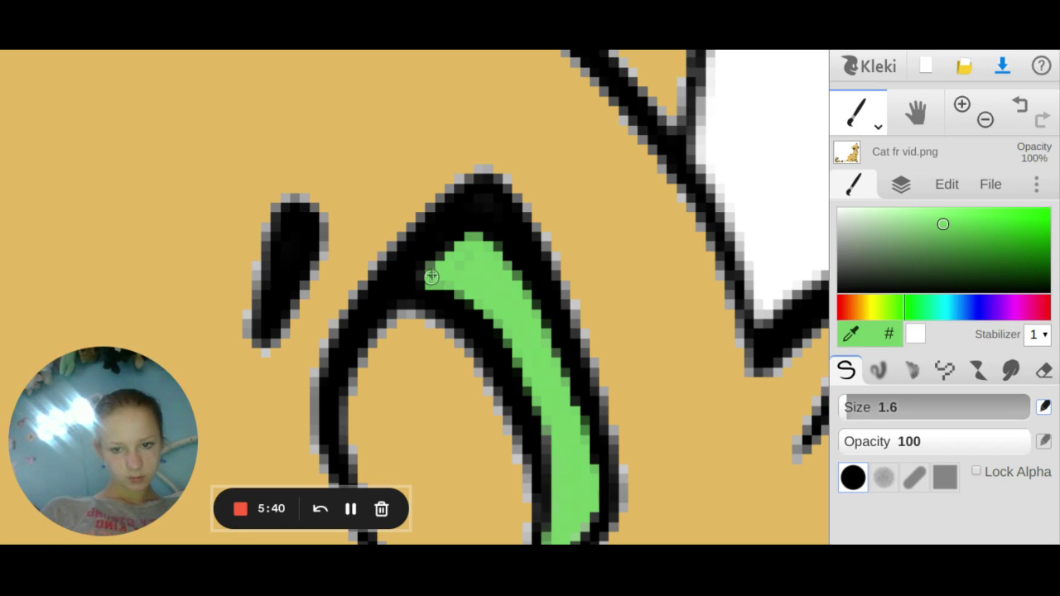
drag(431, 276, 468, 240)
scroll(488, 436, down, 6)
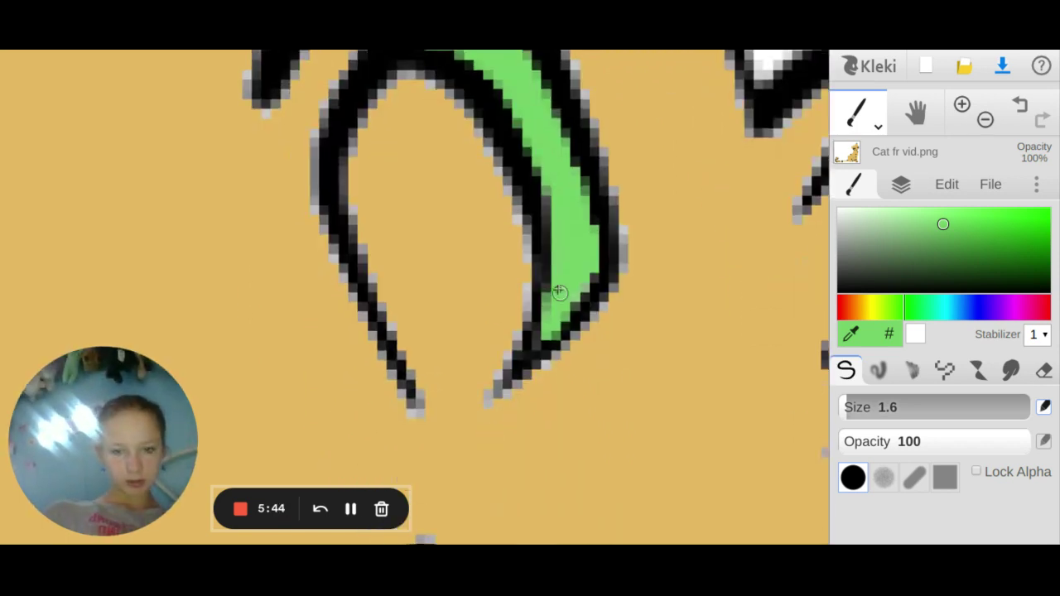
- Set the colour to black, close the gap at the bottom of the right-hand eye and darken its outer outline with size 1.6 strokes
click(984, 119)
click(985, 119)
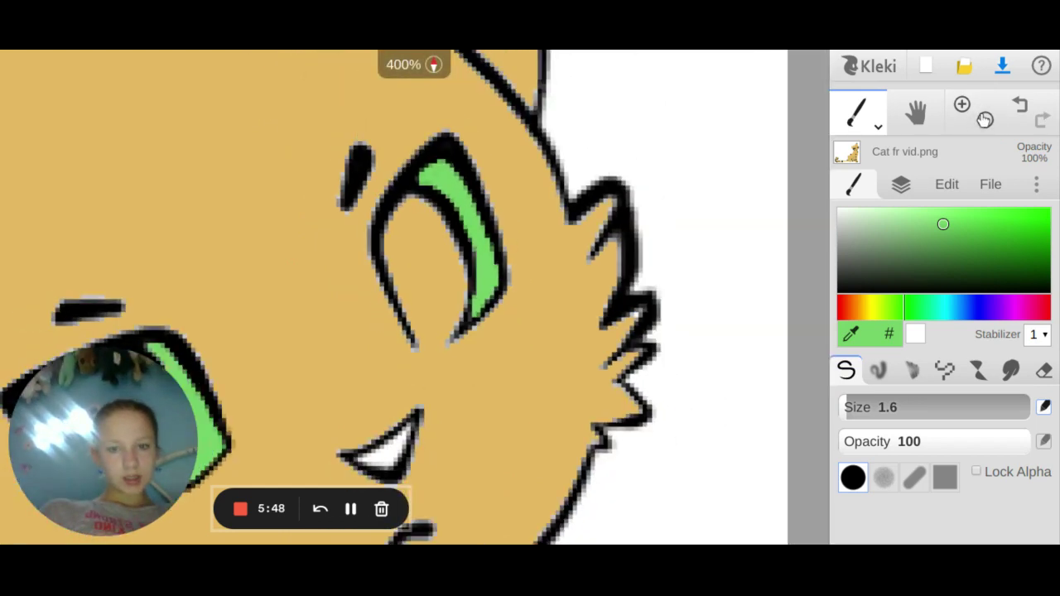
click(916, 306)
click(916, 291)
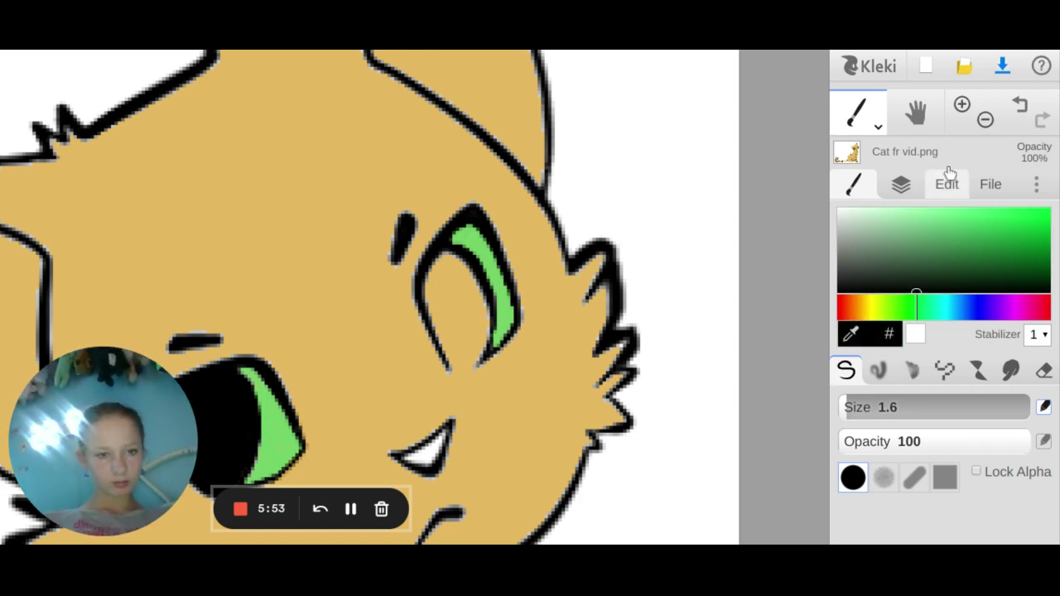
click(962, 104)
click(961, 104)
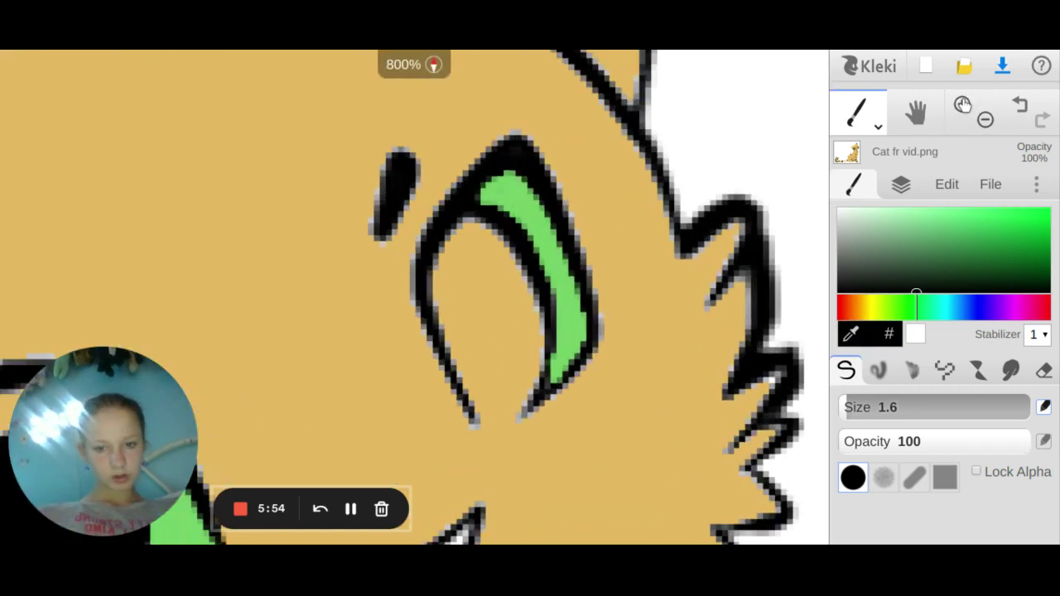
click(961, 105)
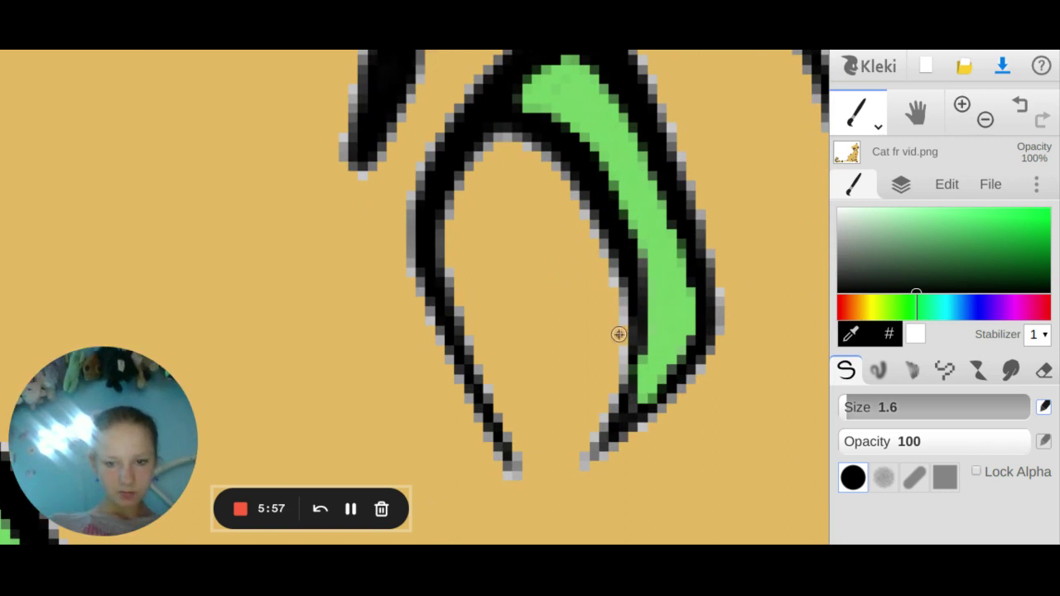
mouse_move(515, 465)
mouse_down()
mouse_move(611, 440)
mouse_move(576, 466)
mouse_move(512, 462)
mouse_move(426, 262)
mouse_move(415, 259)
mouse_move(417, 207)
mouse_move(436, 180)
mouse_up()
drag(464, 137, 498, 126)
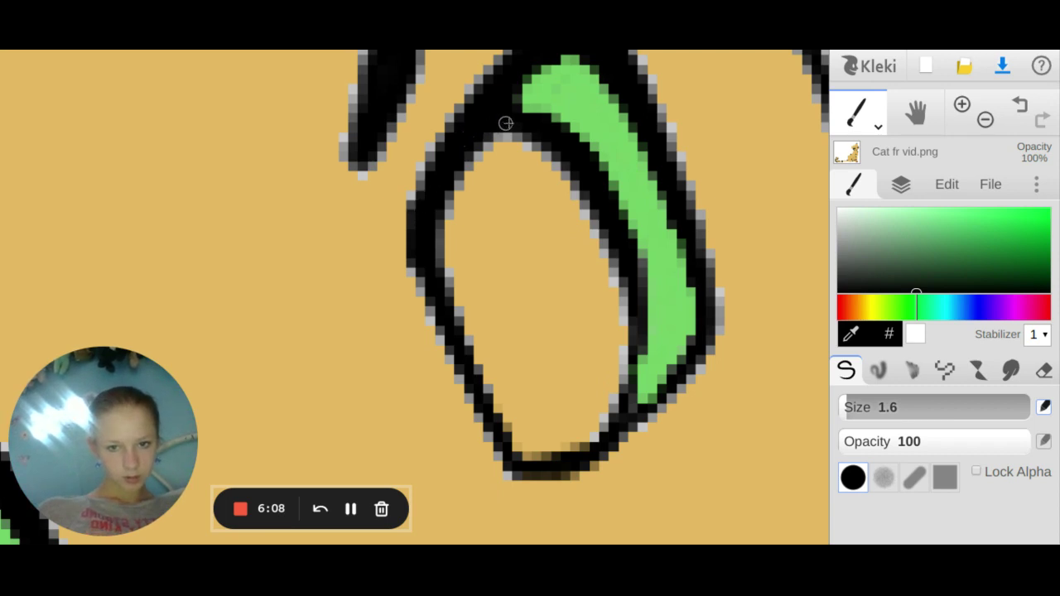
- Fill the enclosed tan area of the right-hand eye with black using the Paint Bucket
click(871, 139)
click(867, 169)
click(563, 242)
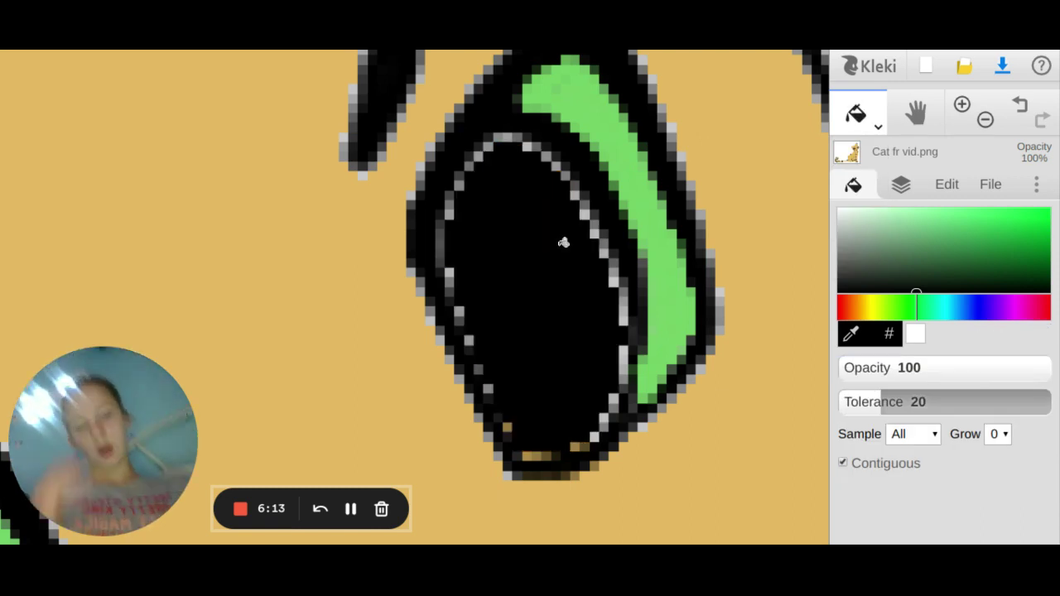
- Paint over the leftover light and tan edge pixels inside the right-hand eye with a black brush at size 1.6
click(871, 122)
click(863, 152)
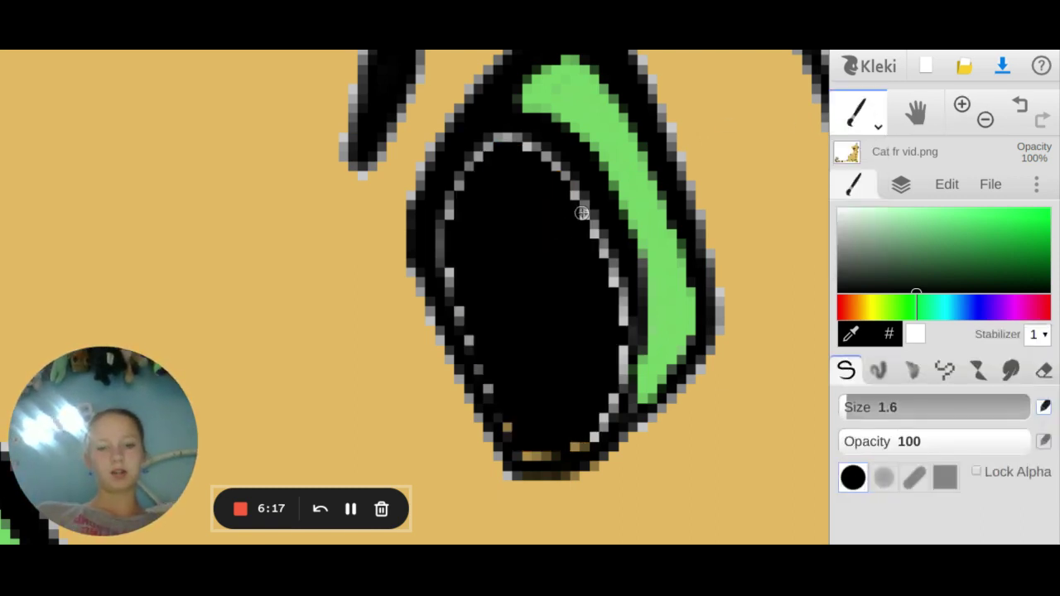
mouse_move(587, 208)
mouse_down()
mouse_move(532, 147)
mouse_move(502, 137)
mouse_move(461, 185)
mouse_move(471, 162)
mouse_move(442, 246)
mouse_move(442, 204)
mouse_move(449, 289)
mouse_move(446, 250)
mouse_move(483, 370)
mouse_move(450, 289)
mouse_move(513, 450)
mouse_move(559, 451)
mouse_move(610, 418)
mouse_move(610, 407)
mouse_move(597, 431)
mouse_move(621, 351)
mouse_move(609, 257)
mouse_move(625, 317)
mouse_move(571, 213)
mouse_move(608, 239)
mouse_up()
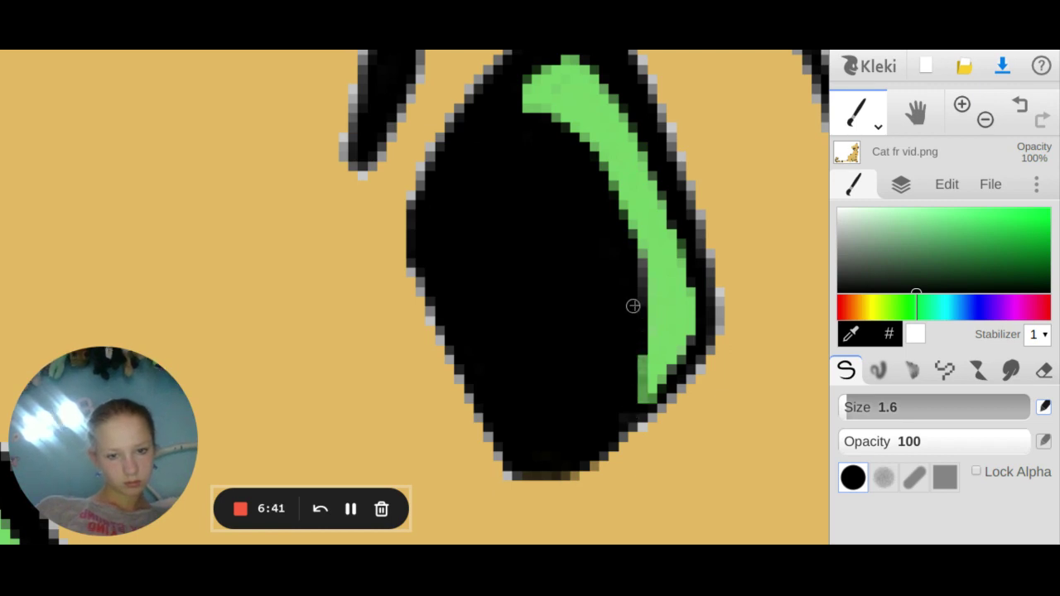
- Choose a light pink and fill the cat's white nose with it using the Paint Bucket
click(985, 119)
click(986, 119)
click(986, 118)
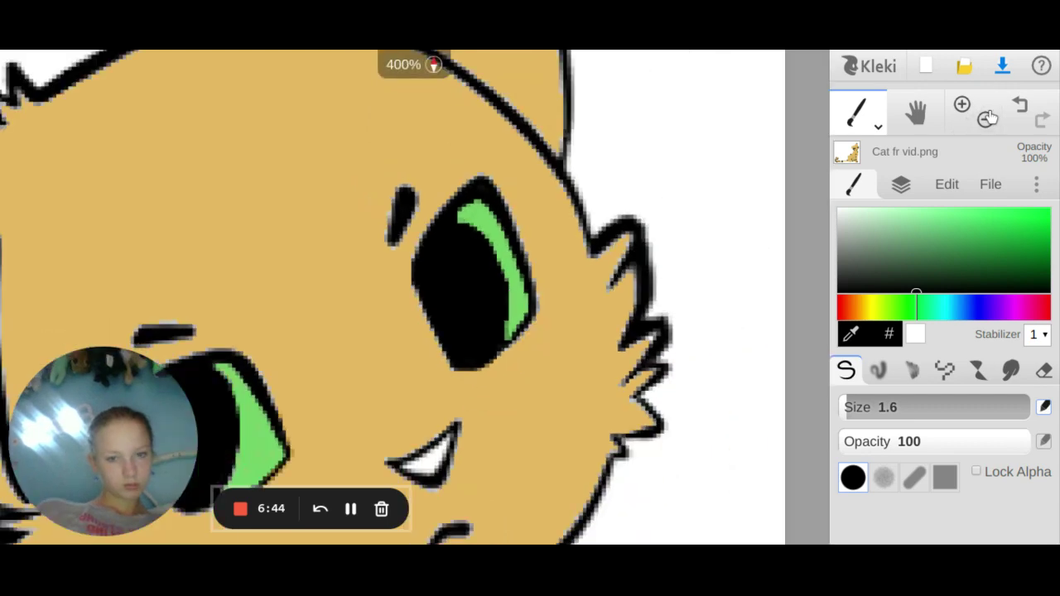
key(Left)
key(Left)
key(Left)
key(Left)
key(Left)
key(Left)
key(Down)
key(Down)
key(Down)
key(Down)
key(Down)
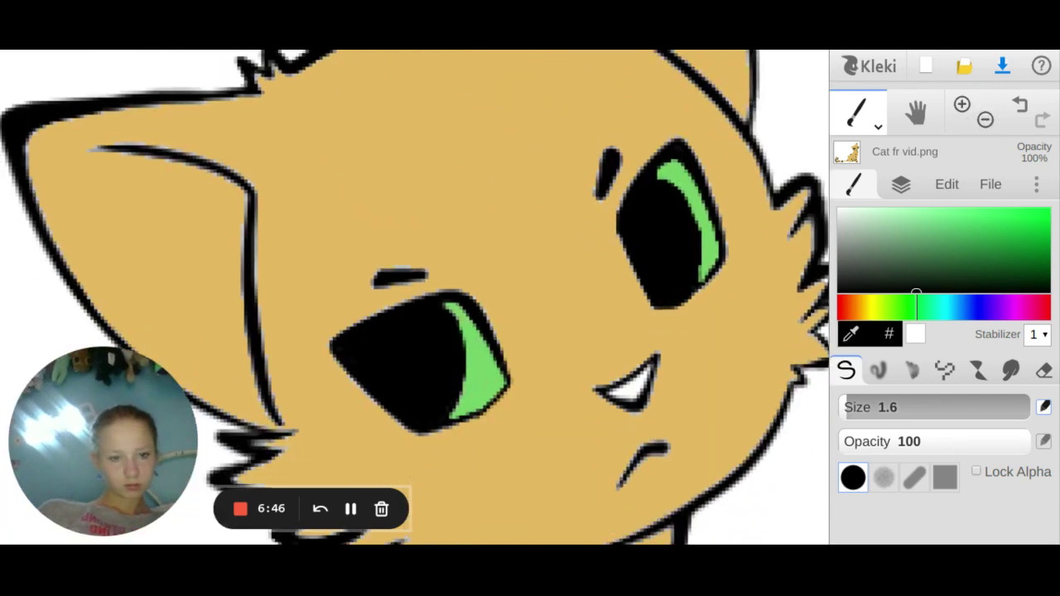
key(Right)
click(1013, 304)
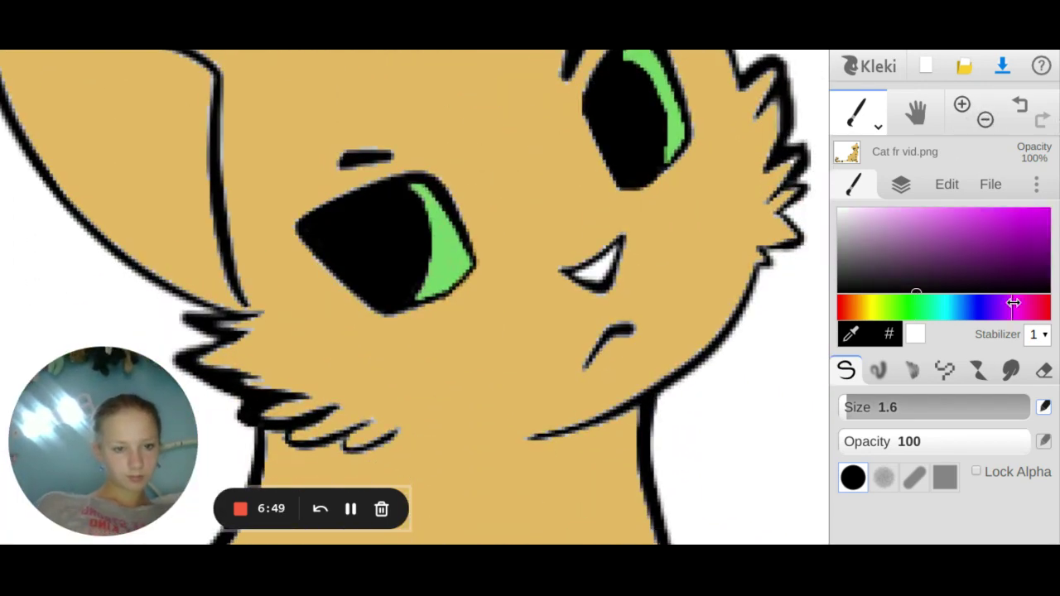
mouse_move(883, 214)
mouse_down()
mouse_move(913, 203)
mouse_move(904, 211)
mouse_up()
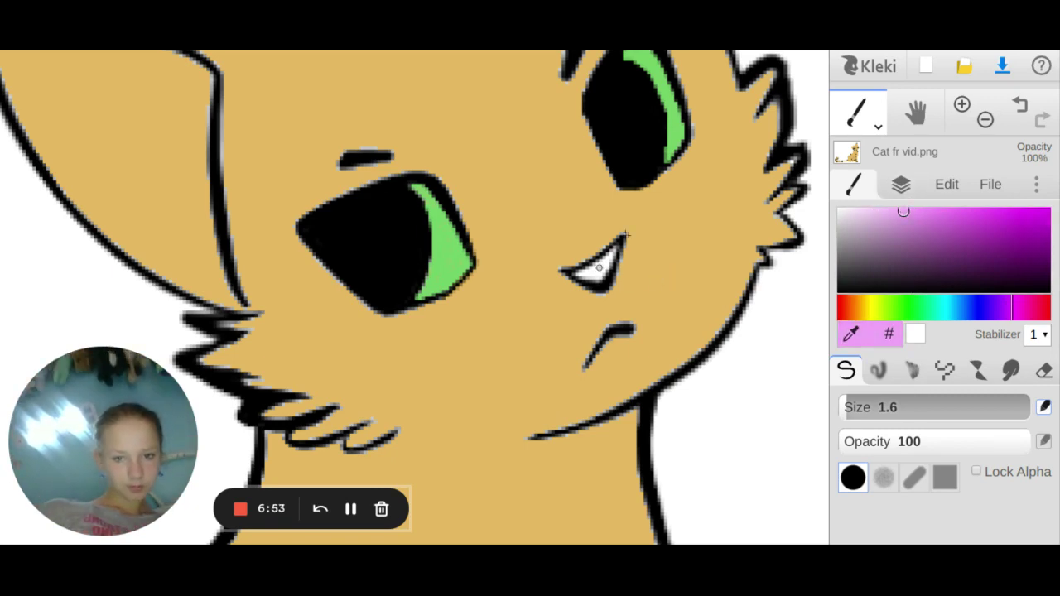
click(846, 118)
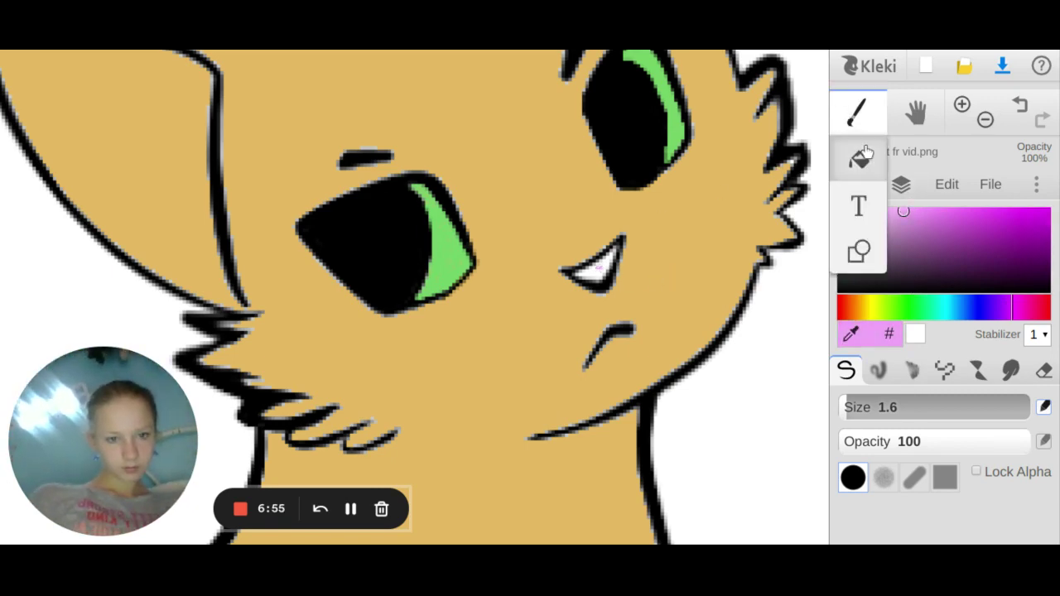
click(866, 151)
click(598, 268)
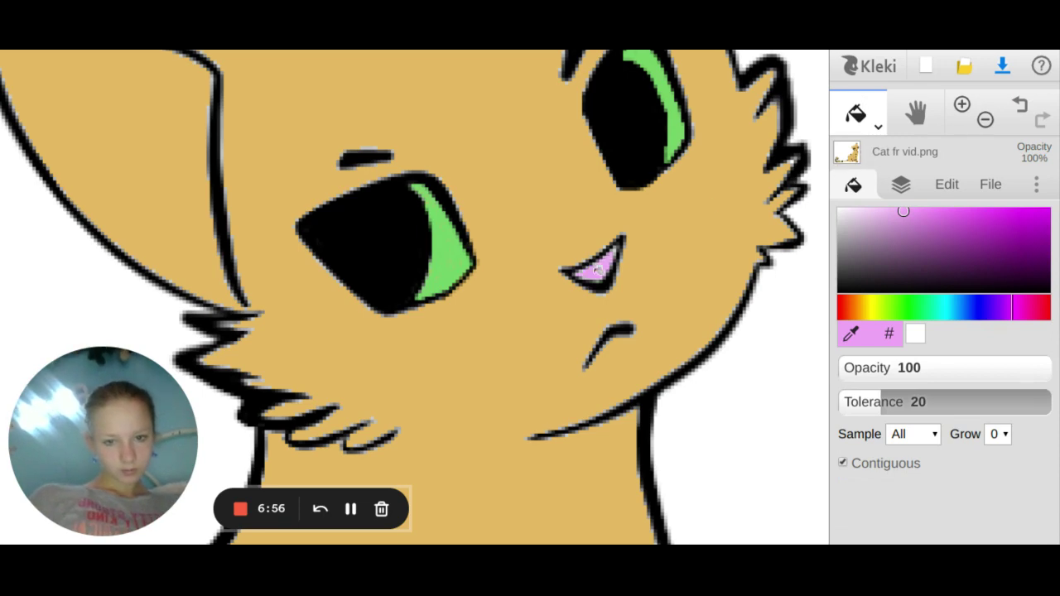
- Sample the nose's pink and paint over the leftover light edge pixels inside the cat's nose with a size 1.6 brush
click(962, 106)
click(962, 106)
click(962, 106)
click(962, 106)
drag(703, 249, 291, 250)
click(905, 282)
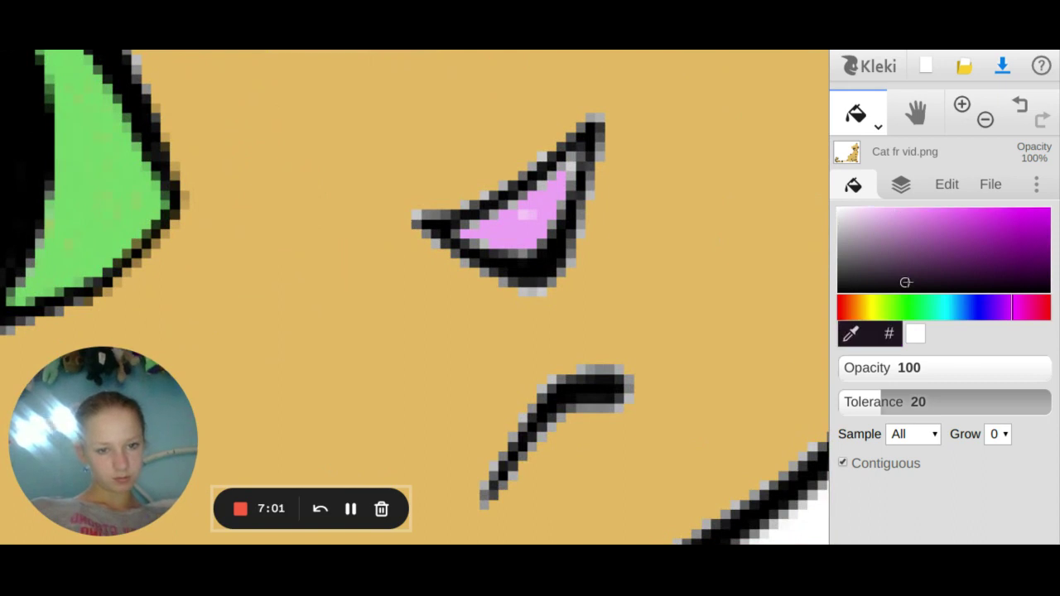
click(894, 209)
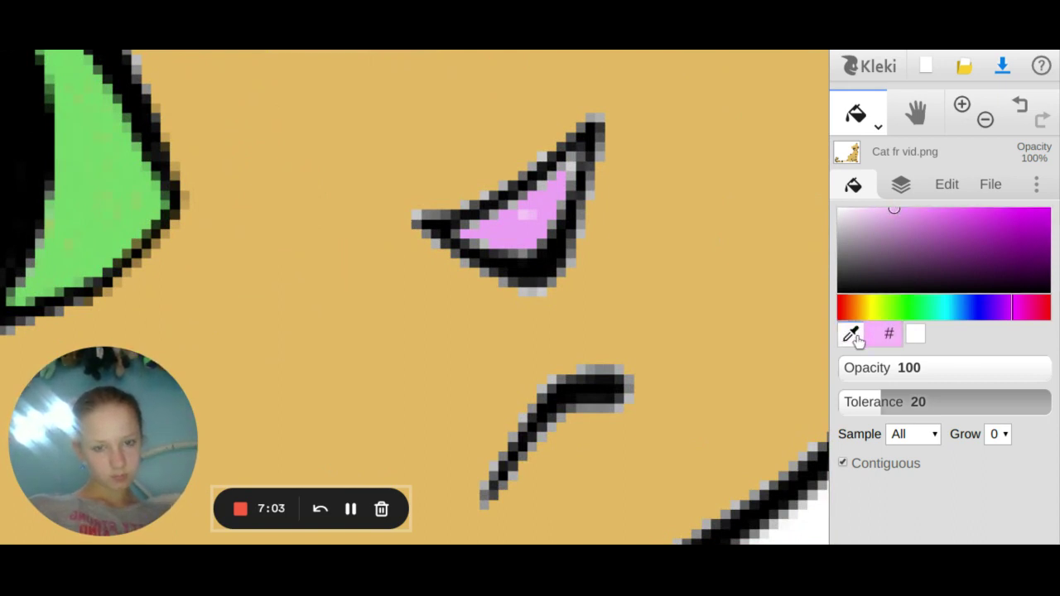
click(518, 216)
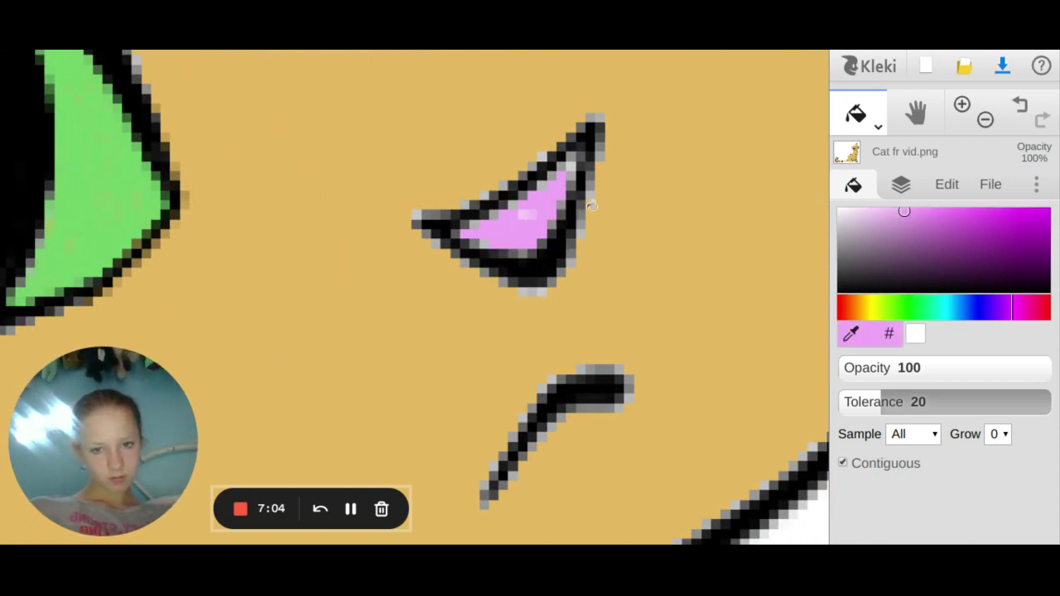
click(855, 116)
click(858, 157)
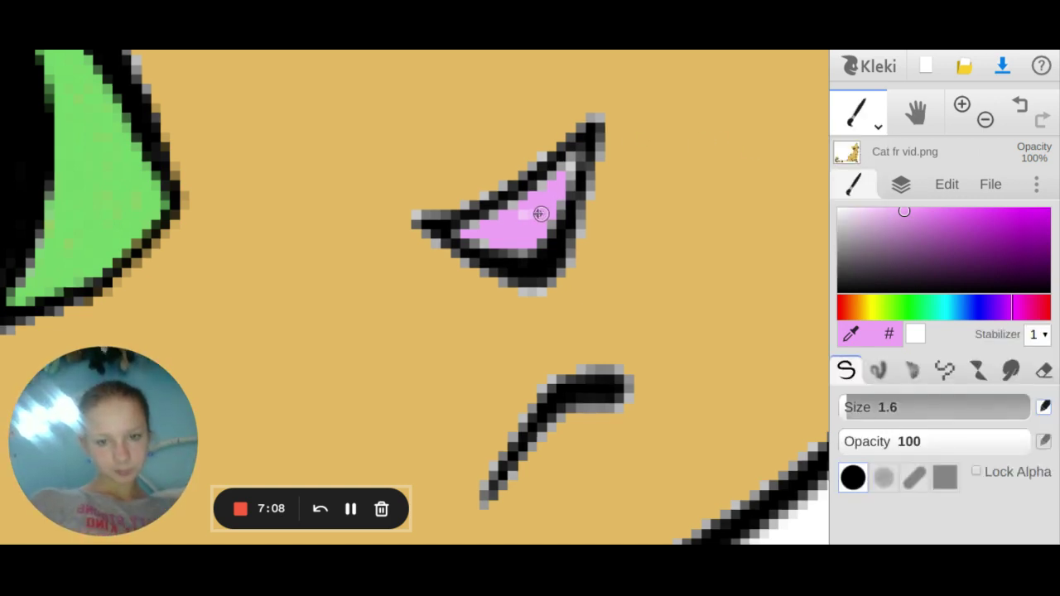
mouse_move(539, 212)
mouse_down()
mouse_move(573, 156)
mouse_move(463, 235)
mouse_move(501, 254)
mouse_move(522, 251)
mouse_move(547, 211)
mouse_up()
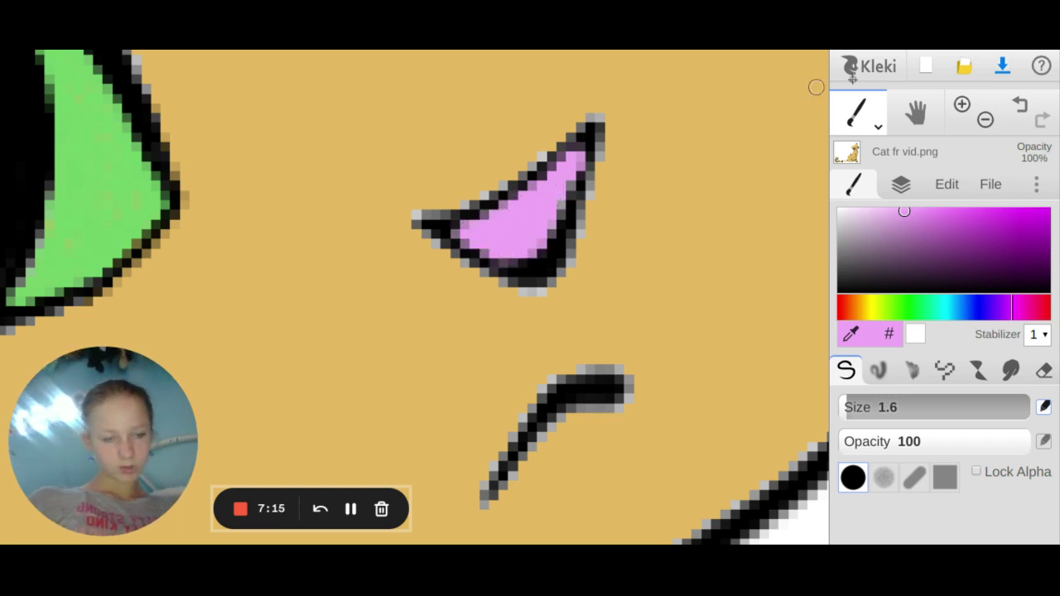
- Sample the tan fur colour from the cat's body beside the back outline, just below the cheek fur
click(984, 113)
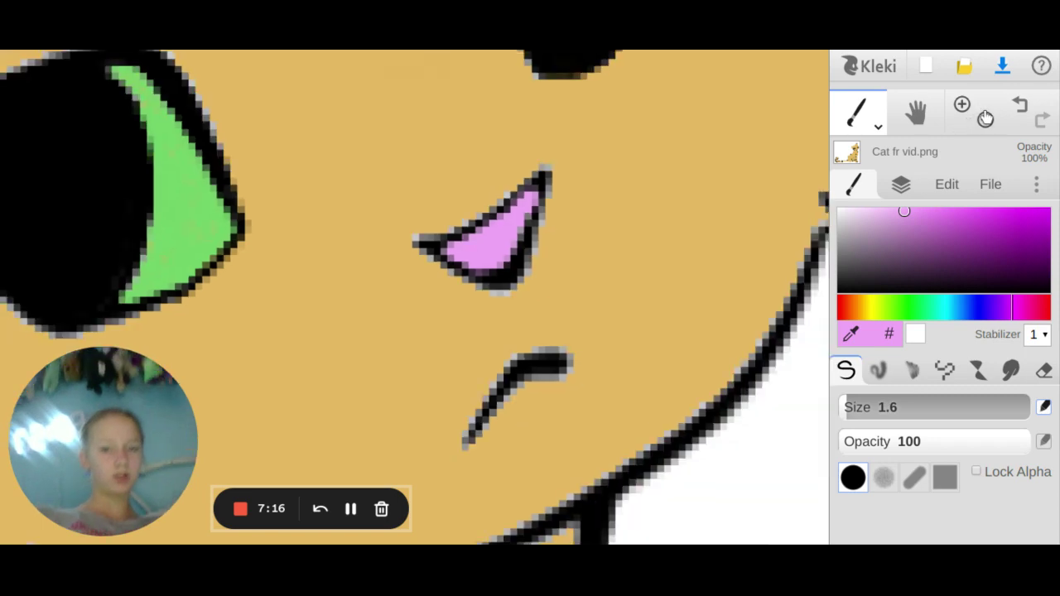
click(983, 113)
click(984, 112)
click(984, 116)
click(985, 116)
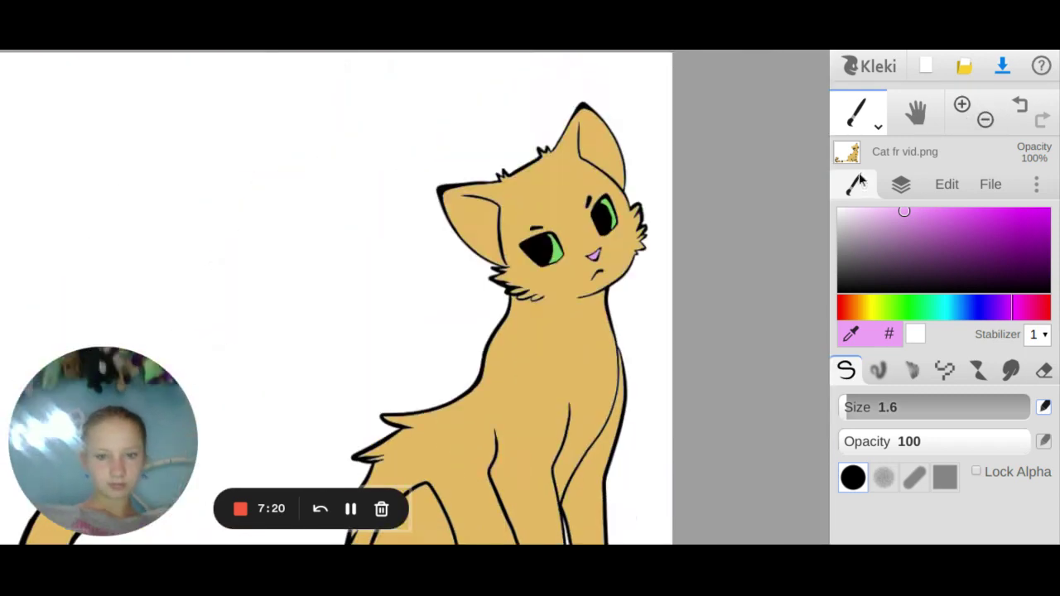
click(963, 107)
click(963, 107)
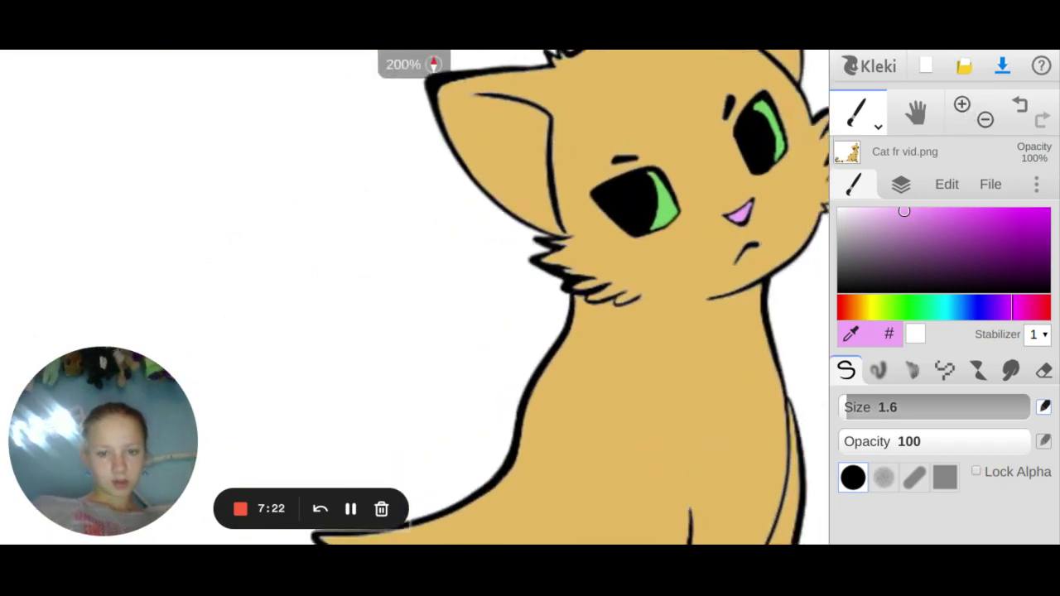
click(963, 107)
click(963, 107)
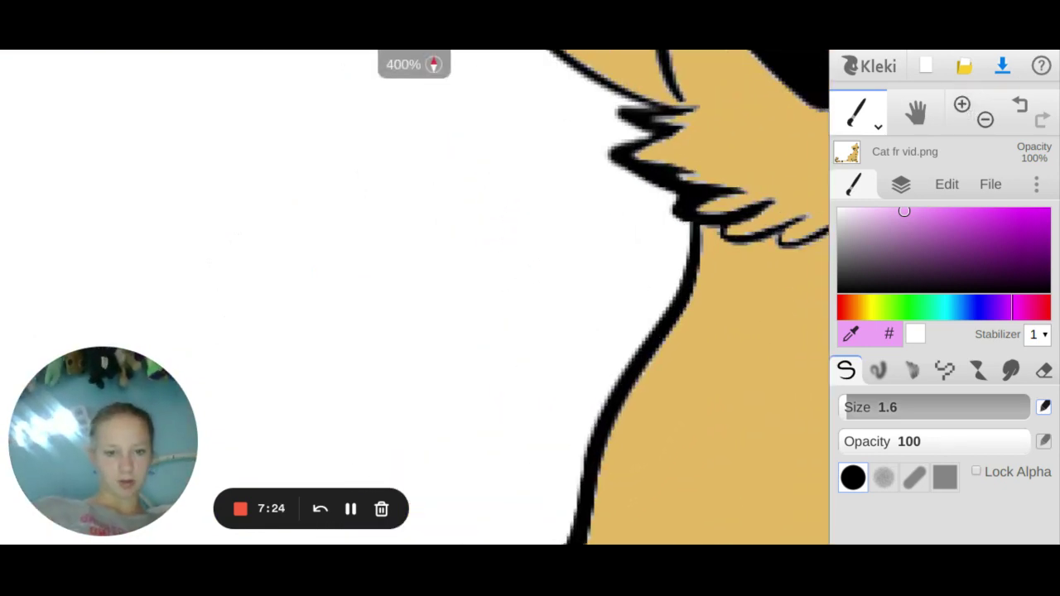
key(Right)
key(Right)
key(Right)
key(Right)
key(Right)
key(Right)
key(Right)
click(963, 107)
click(963, 107)
click(963, 107)
click(963, 107)
click(851, 333)
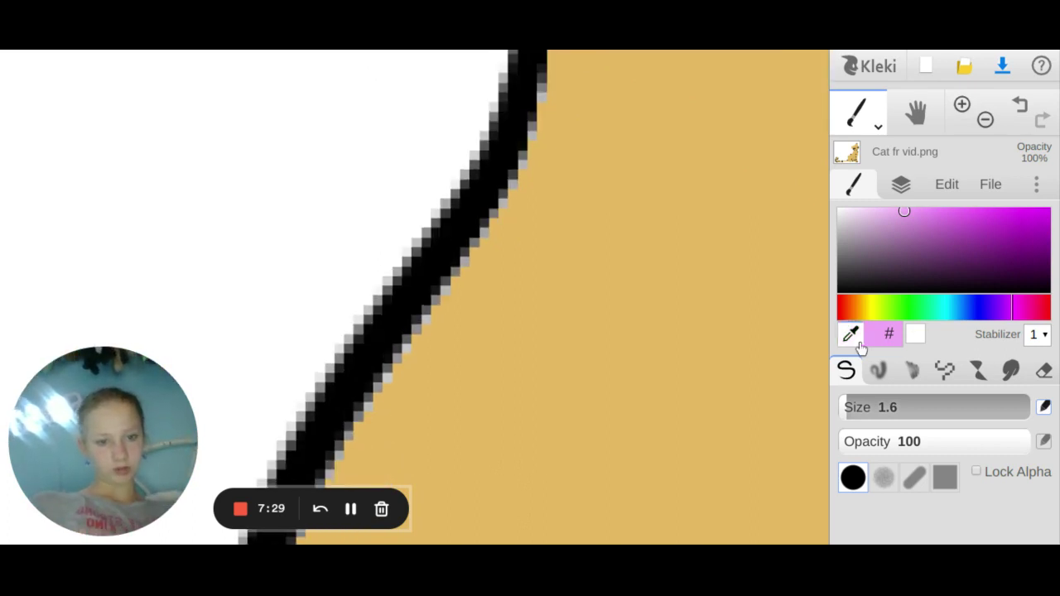
click(655, 320)
drag(959, 217, 909, 230)
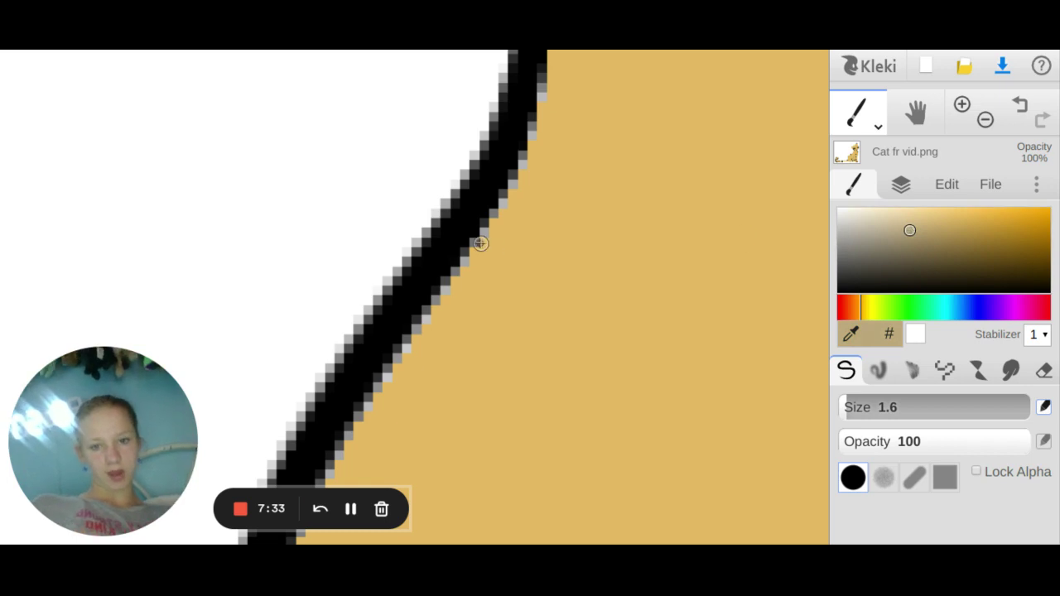
mouse_move(532, 152)
mouse_down()
mouse_move(667, 318)
mouse_move(675, 381)
mouse_up()
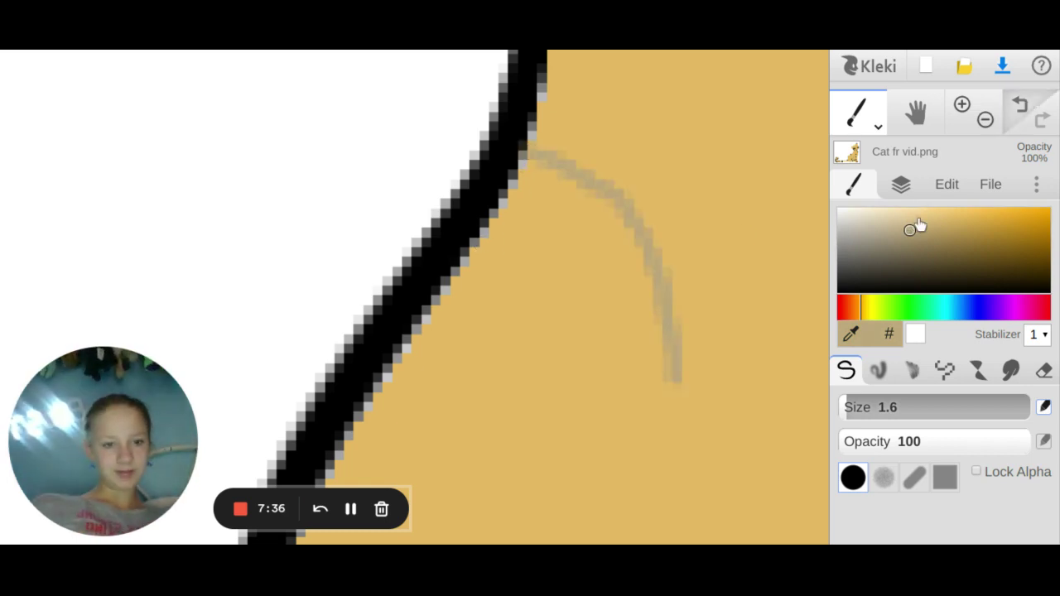
click(1023, 106)
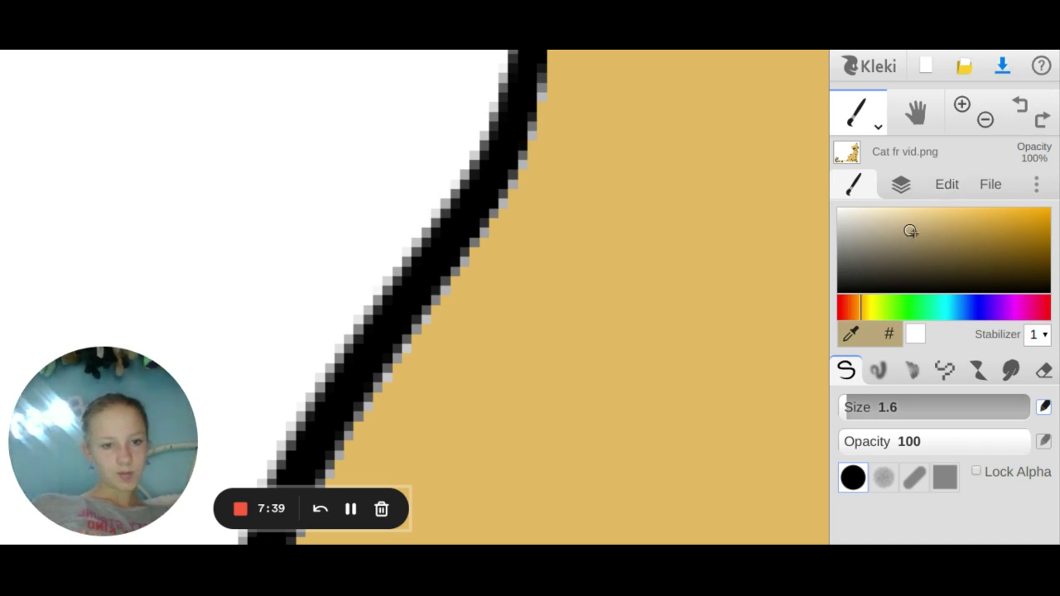
- Choose a lighter tan and outline a curved, pointed stripe running inward from the upper back outline with the size 1.6 brush
drag(913, 232, 924, 216)
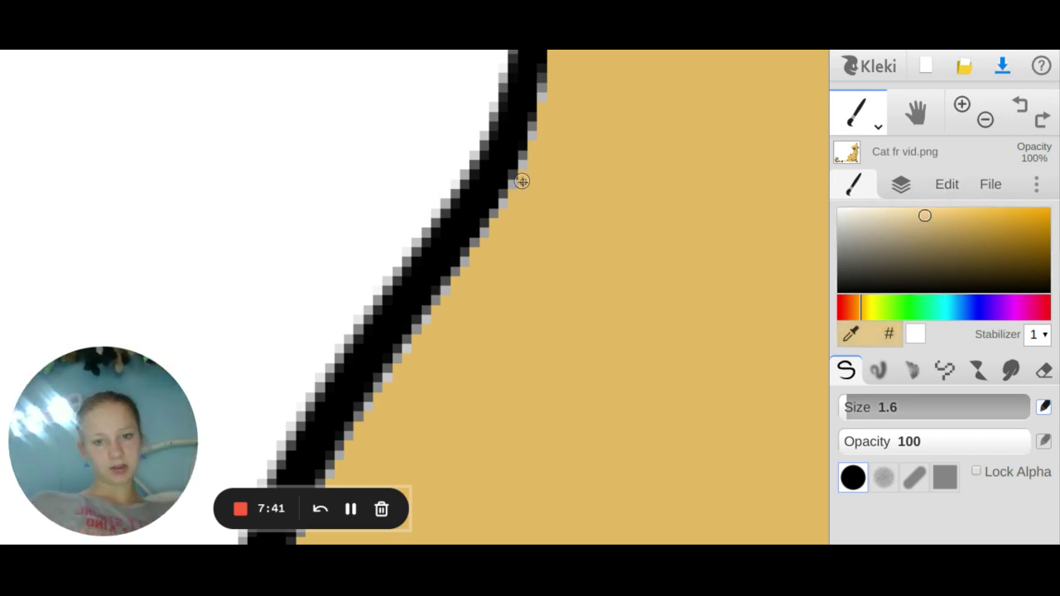
mouse_move(515, 176)
mouse_down()
mouse_move(561, 184)
mouse_move(754, 330)
mouse_move(773, 383)
mouse_move(715, 336)
mouse_move(557, 296)
mouse_move(462, 295)
mouse_up()
click(999, 121)
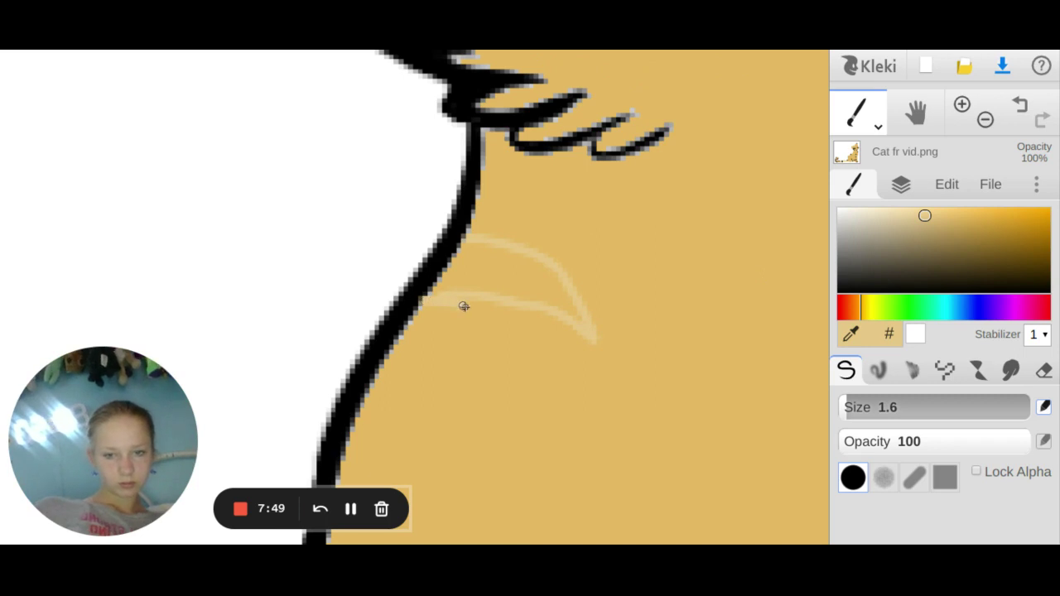
scroll(405, 354, down, 1)
scroll(405, 351, down, 2)
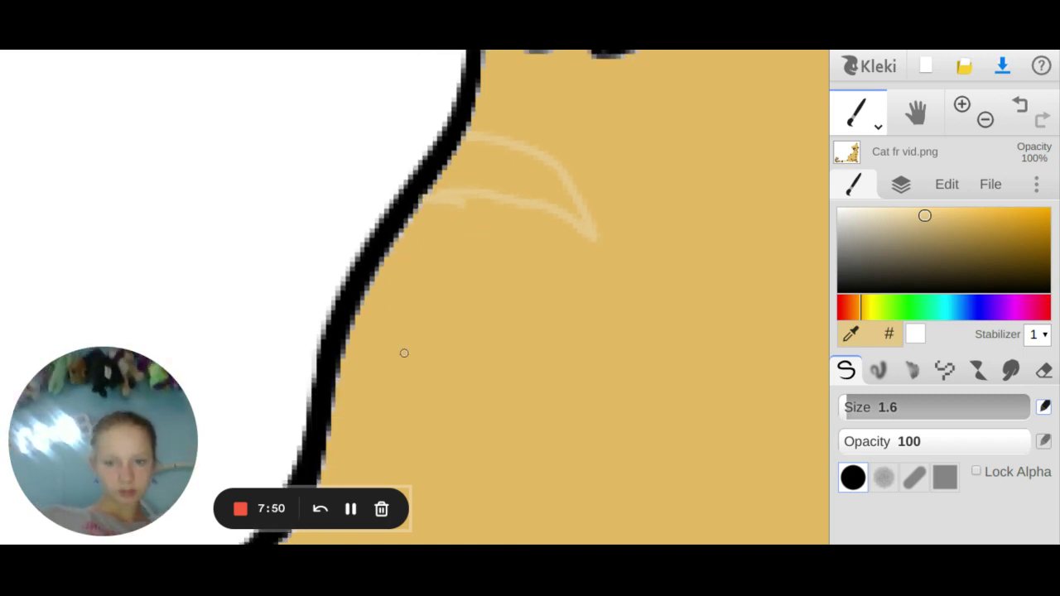
mouse_move(393, 238)
mouse_down()
mouse_move(499, 283)
mouse_move(531, 373)
mouse_move(388, 297)
mouse_move(362, 300)
mouse_up()
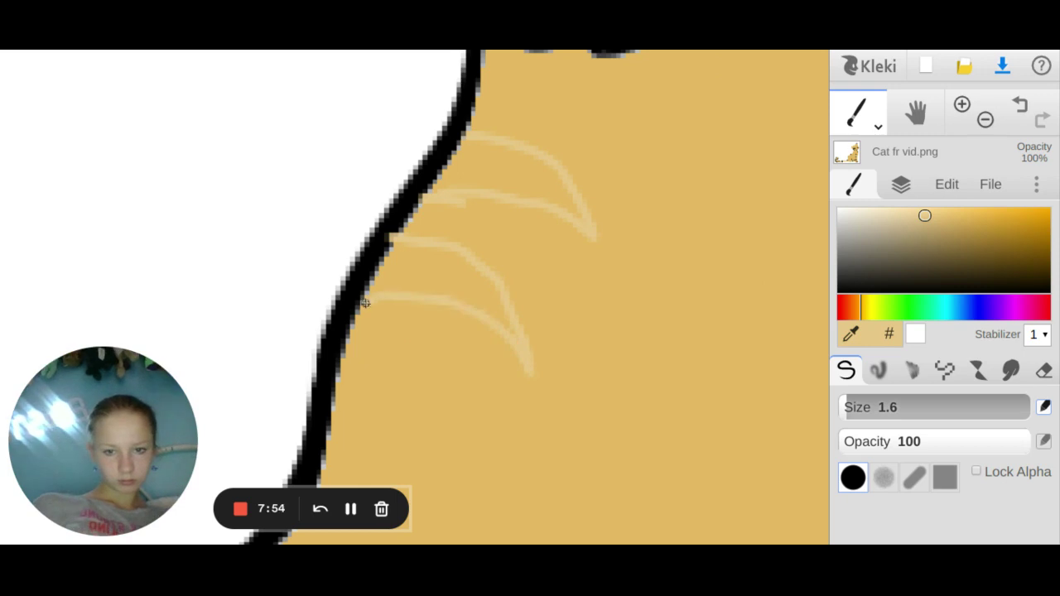
click(1021, 107)
click(1021, 107)
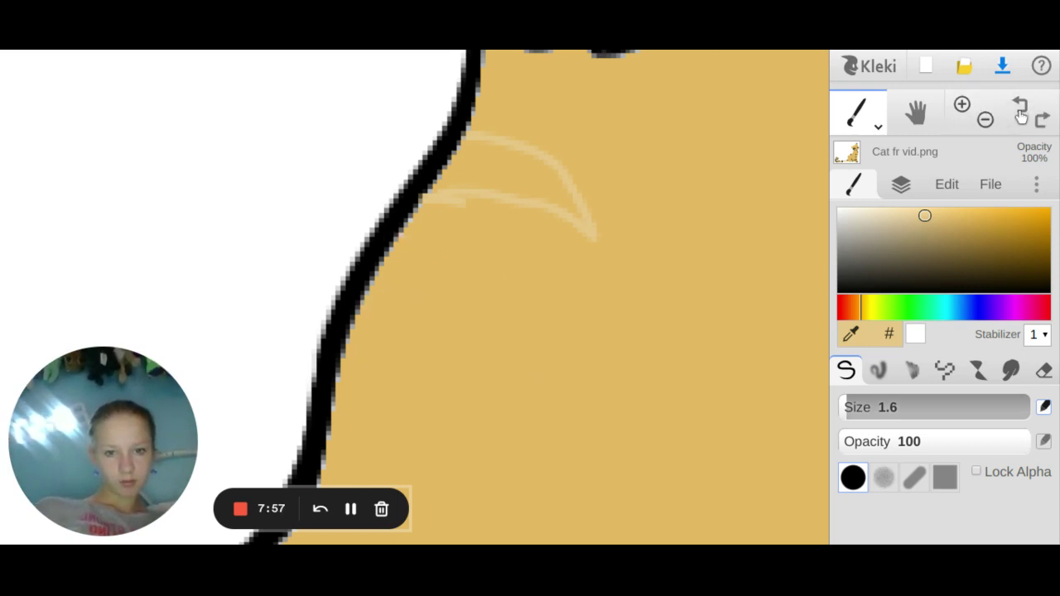
- Undo the stray mark at the first stripe's lower edge and outline three more curved, pointed light tan stripes down the back
click(1020, 110)
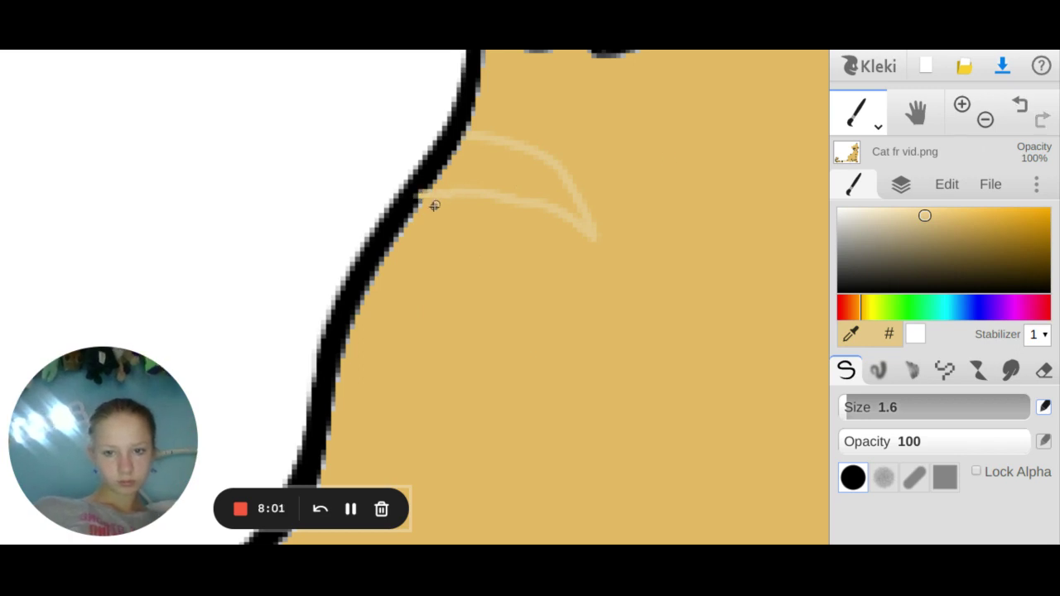
mouse_move(387, 248)
mouse_down()
mouse_move(524, 346)
mouse_move(546, 389)
mouse_move(472, 349)
mouse_move(333, 327)
mouse_up()
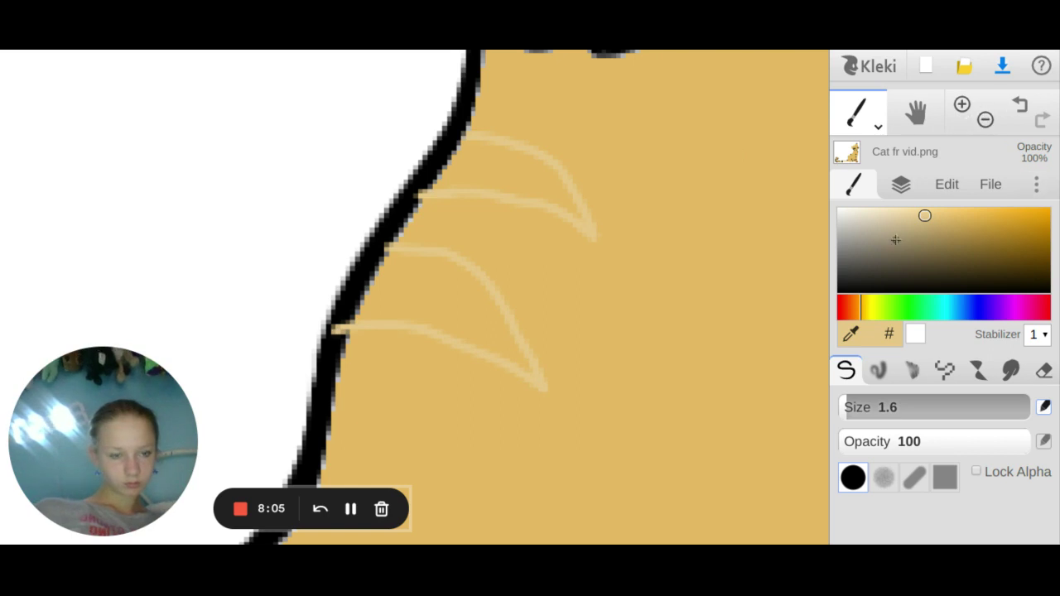
key(Down)
scroll(361, 120, down, 6)
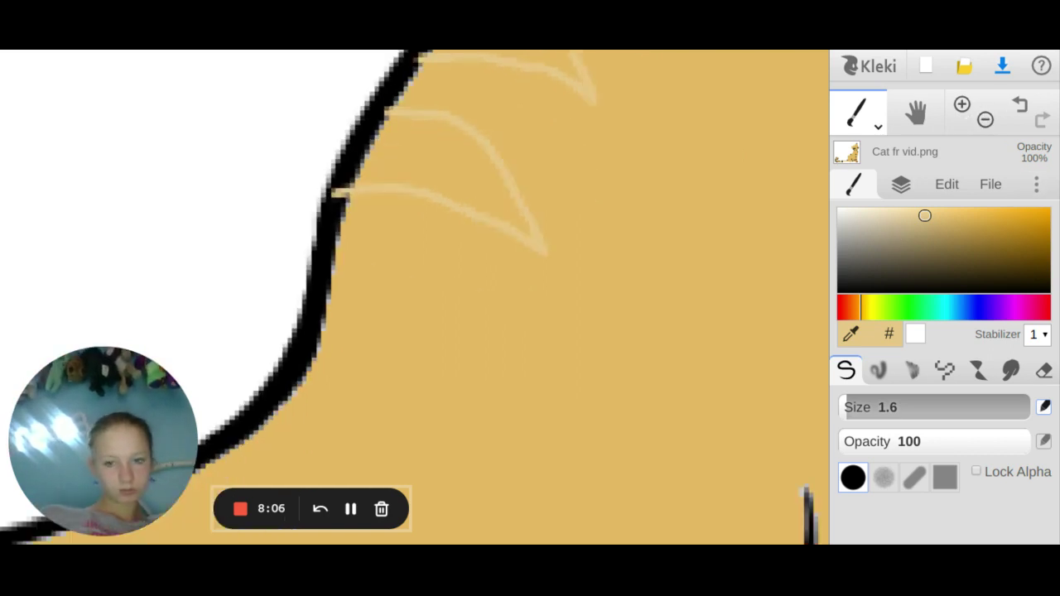
mouse_move(332, 122)
mouse_down()
mouse_move(385, 146)
mouse_move(441, 206)
mouse_move(446, 275)
mouse_move(404, 246)
mouse_move(308, 235)
mouse_up()
scroll(305, 239, down, 1)
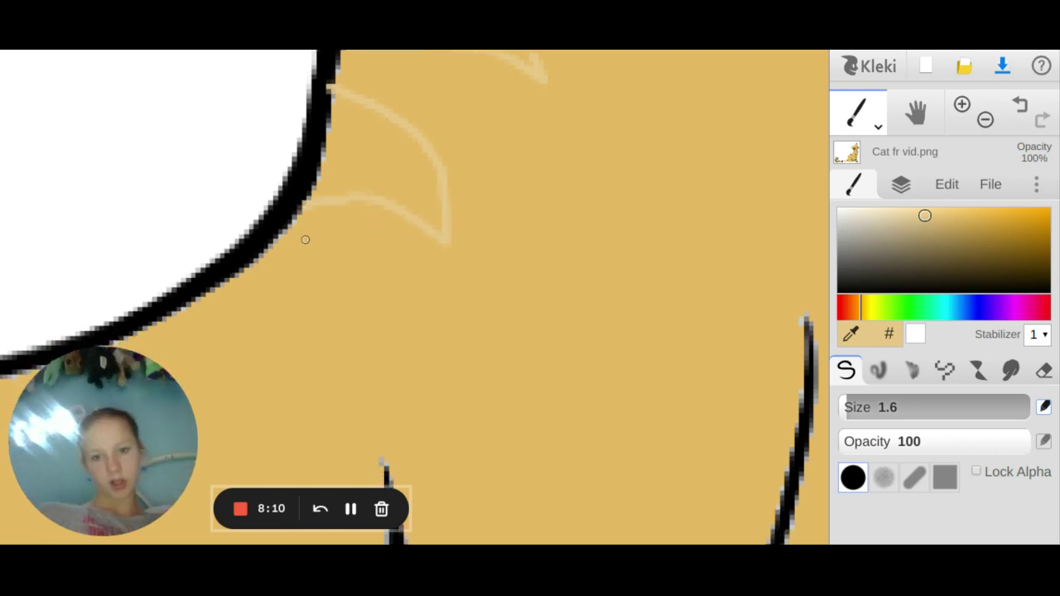
scroll(303, 236, down, 4)
mouse_move(266, 124)
mouse_down()
mouse_move(336, 173)
mouse_move(344, 275)
mouse_move(322, 245)
mouse_move(218, 187)
mouse_move(162, 183)
mouse_up()
scroll(162, 183, left, 2)
scroll(162, 183, left, 5)
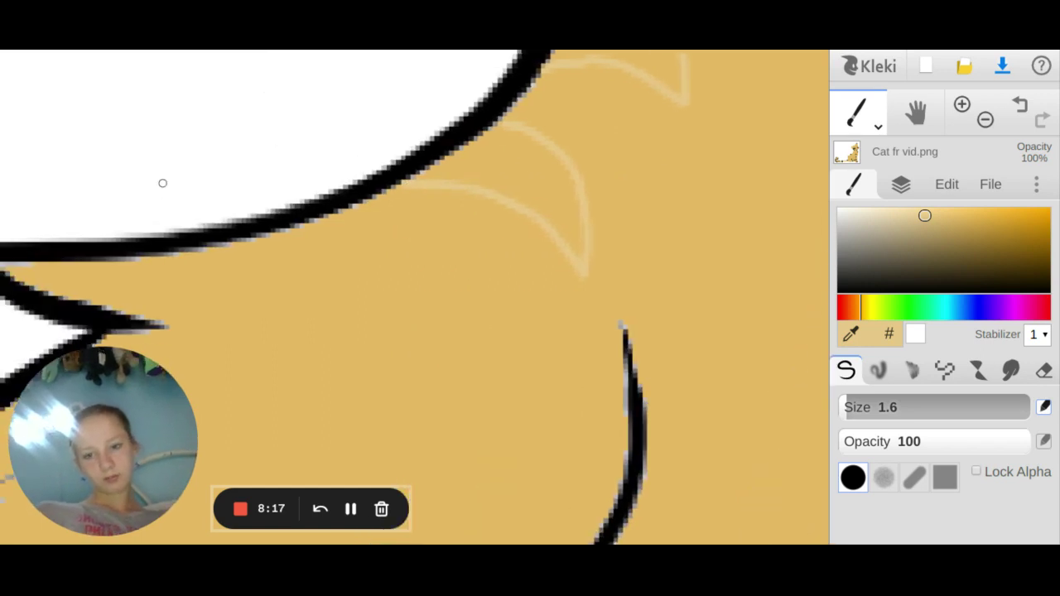
mouse_move(307, 230)
mouse_down()
mouse_move(363, 376)
mouse_move(361, 353)
mouse_move(299, 272)
mouse_move(241, 246)
mouse_up()
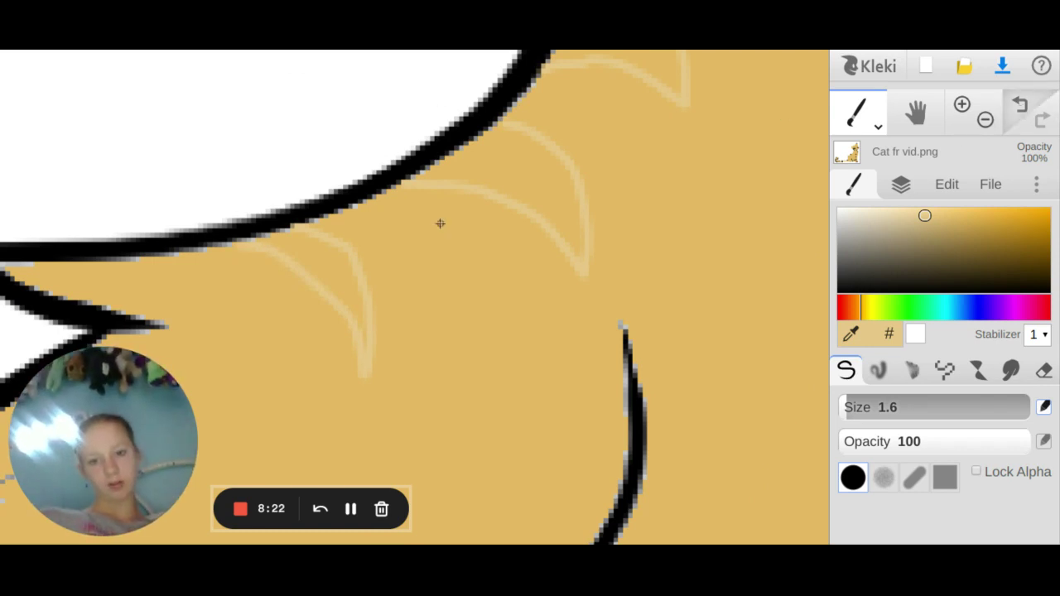
click(1019, 105)
click(1019, 105)
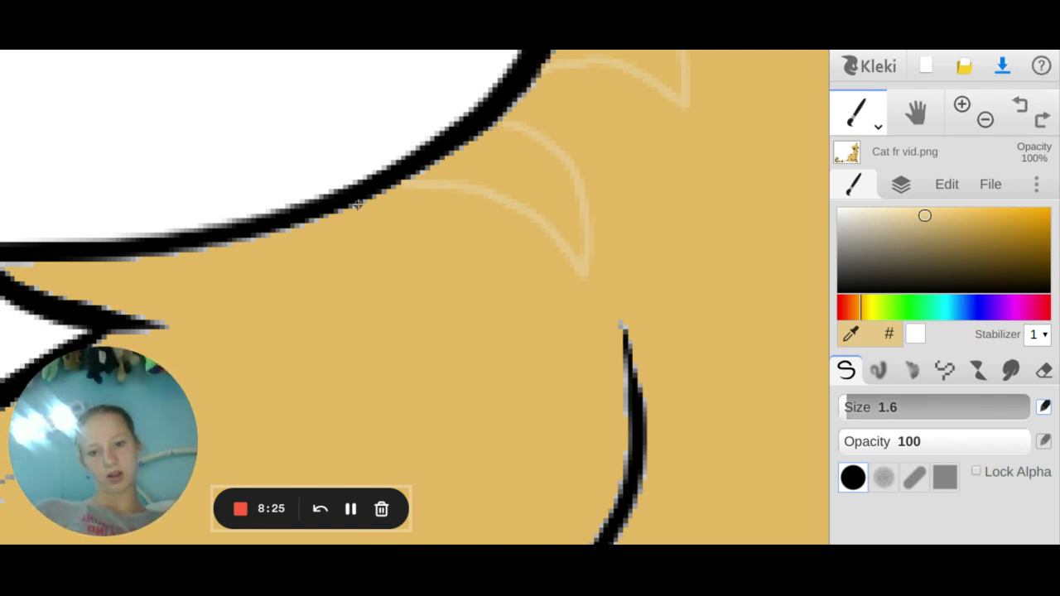
mouse_move(351, 207)
mouse_down()
mouse_move(421, 222)
mouse_move(481, 268)
mouse_move(523, 399)
mouse_move(241, 248)
mouse_up()
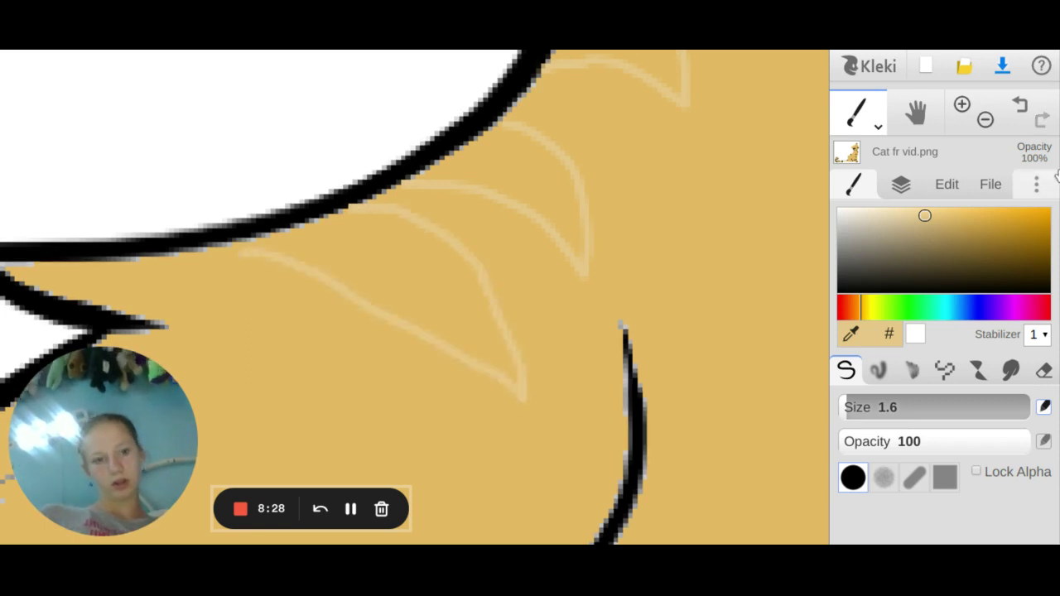
click(1019, 105)
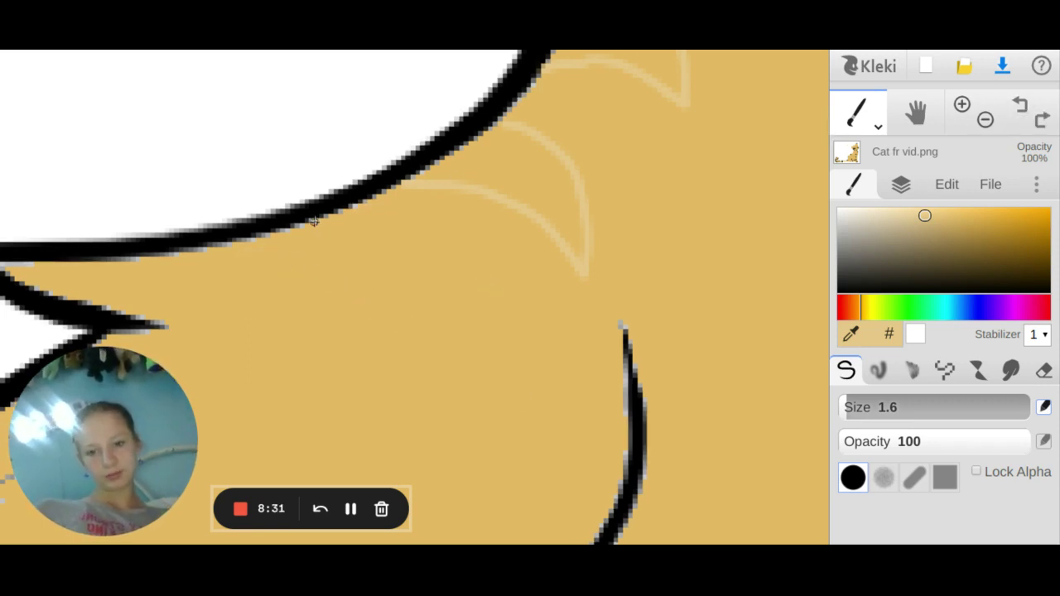
mouse_move(320, 223)
mouse_down()
mouse_move(363, 253)
mouse_move(391, 372)
mouse_move(385, 418)
mouse_move(311, 341)
mouse_move(207, 319)
mouse_up()
scroll(489, 234, down, 2)
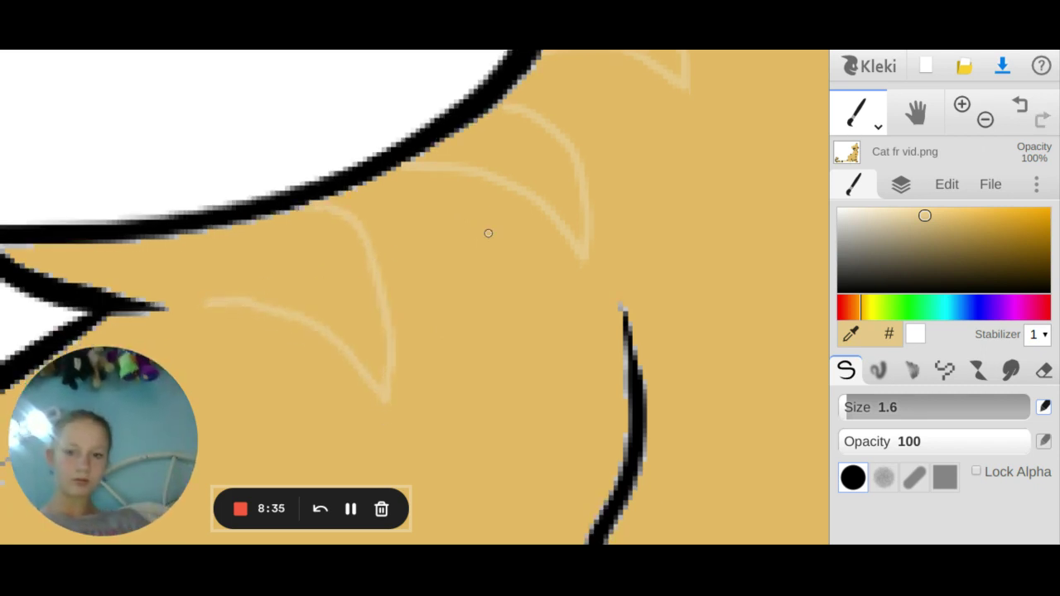
click(1020, 105)
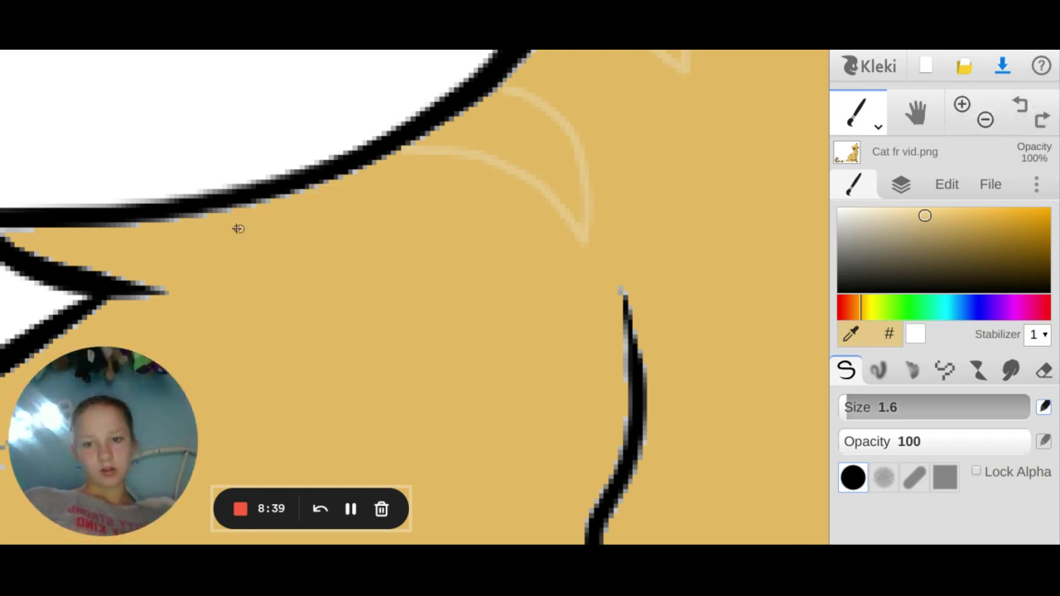
- Outline a fifth narrow, downward-pointing light tan stripe below the lower back outline with the size 1.6 brush
mouse_move(226, 208)
mouse_down()
mouse_move(275, 225)
mouse_move(333, 298)
mouse_move(357, 408)
mouse_move(384, 307)
mouse_move(353, 178)
mouse_up()
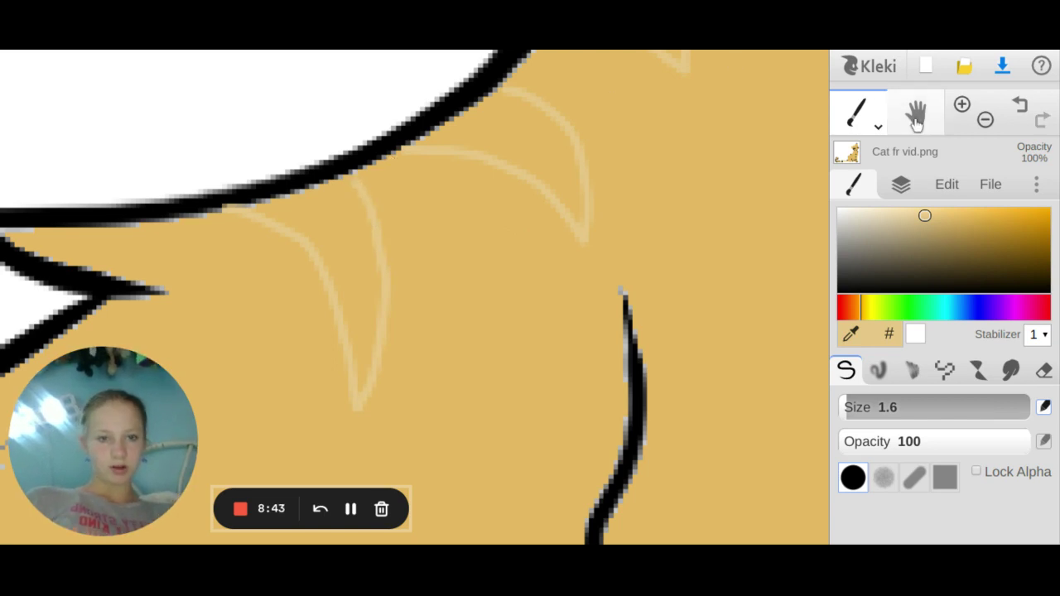
click(877, 127)
click(856, 161)
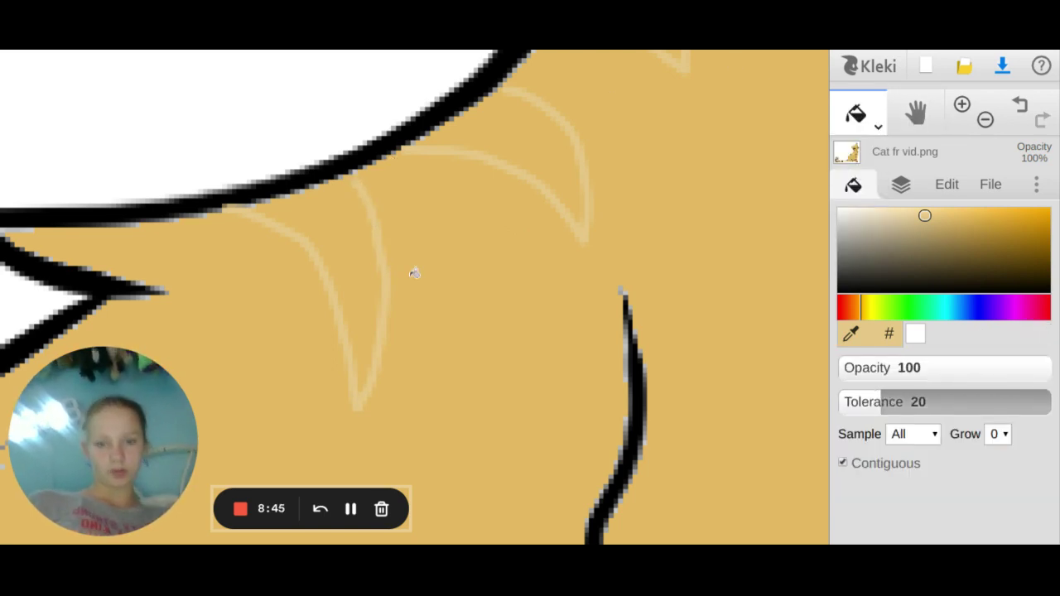
click(370, 266)
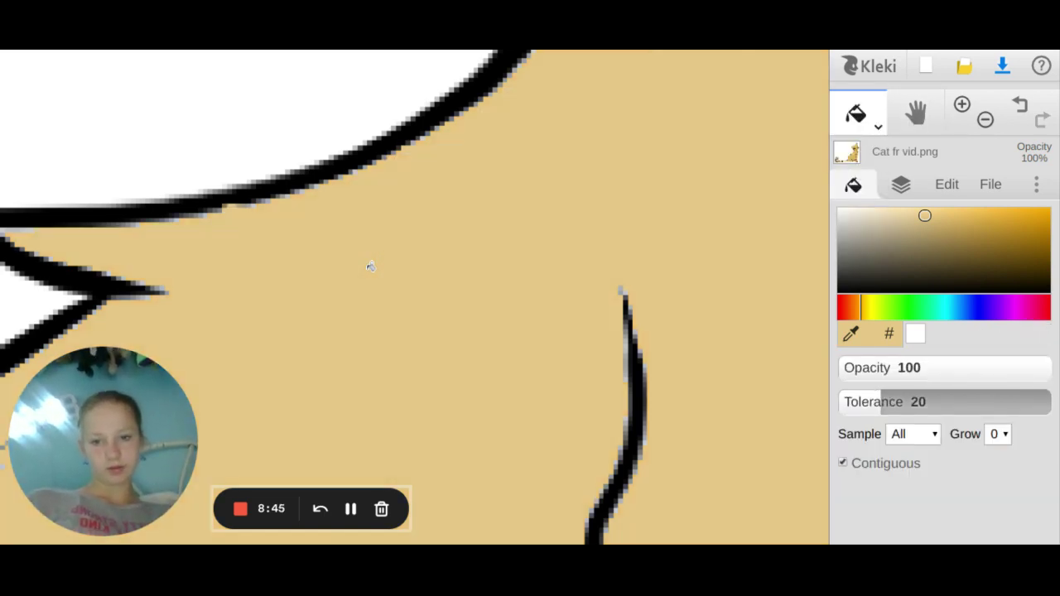
click(1025, 114)
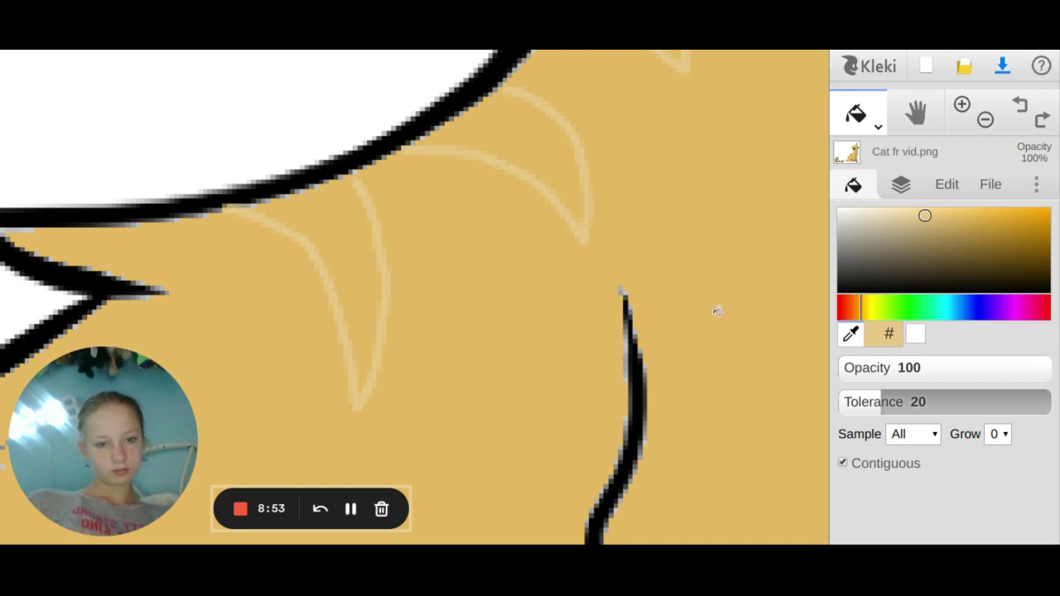
- Extend the inner edge of the fifth stripe up to the back outline with the size 1.6 light tan brush
click(859, 116)
click(855, 161)
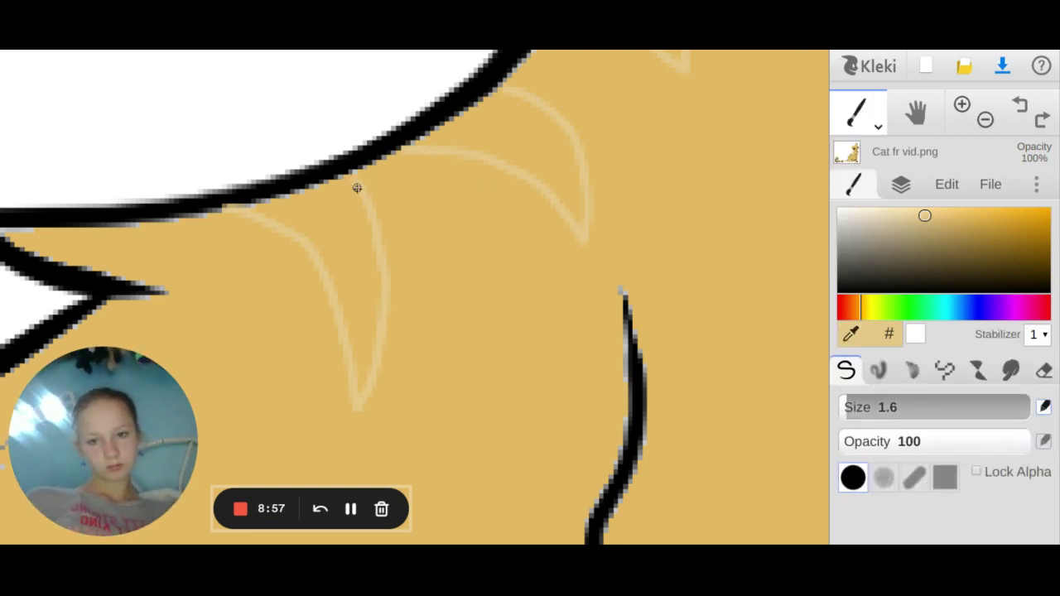
- Try filling the fifth and fourth stripes with light tan using the Fill tool, undoing each fill
click(859, 124)
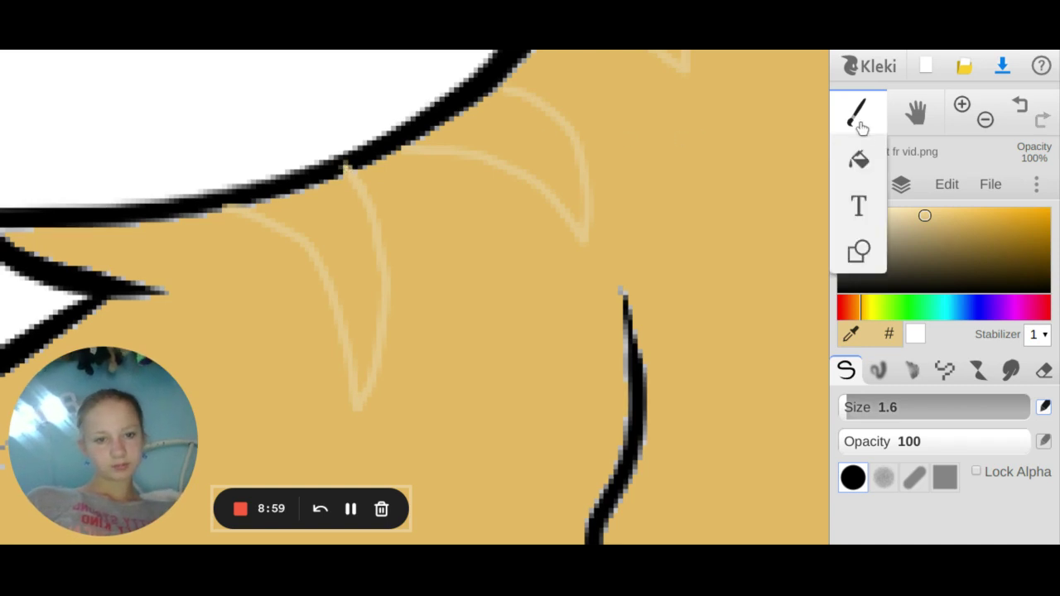
click(859, 162)
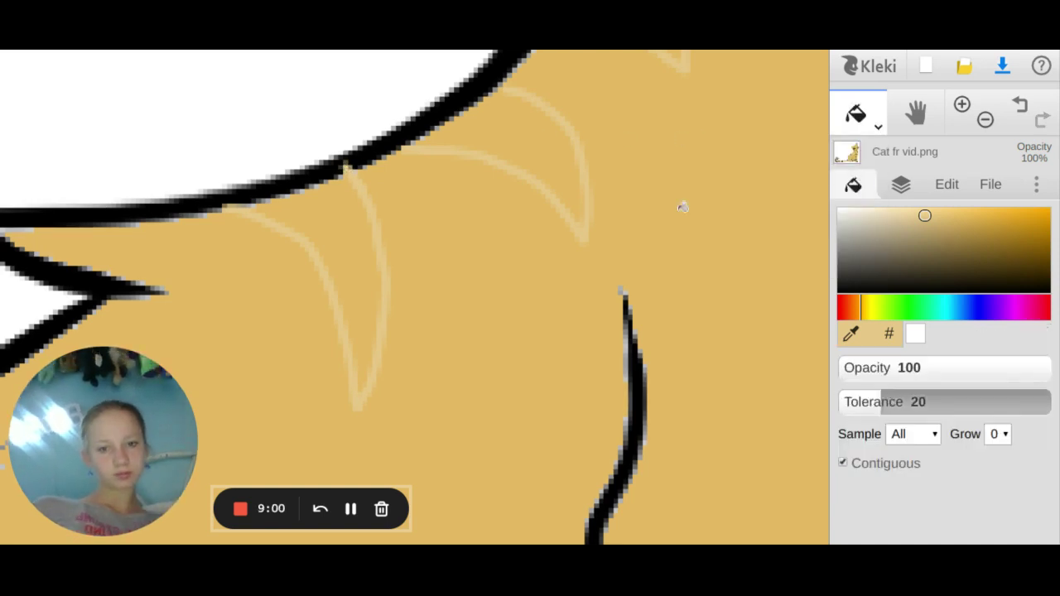
click(366, 230)
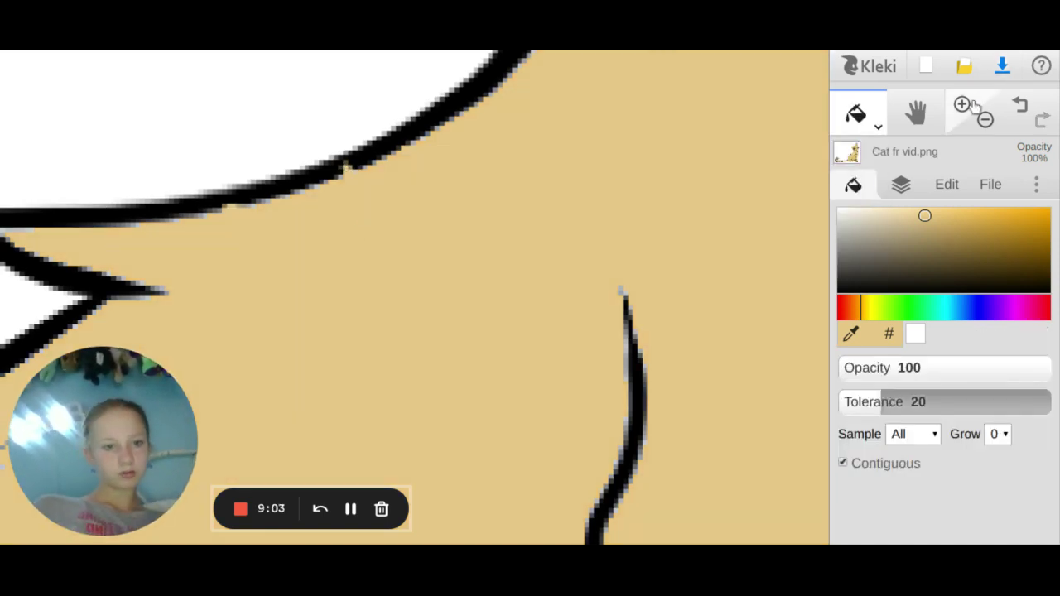
click(1023, 102)
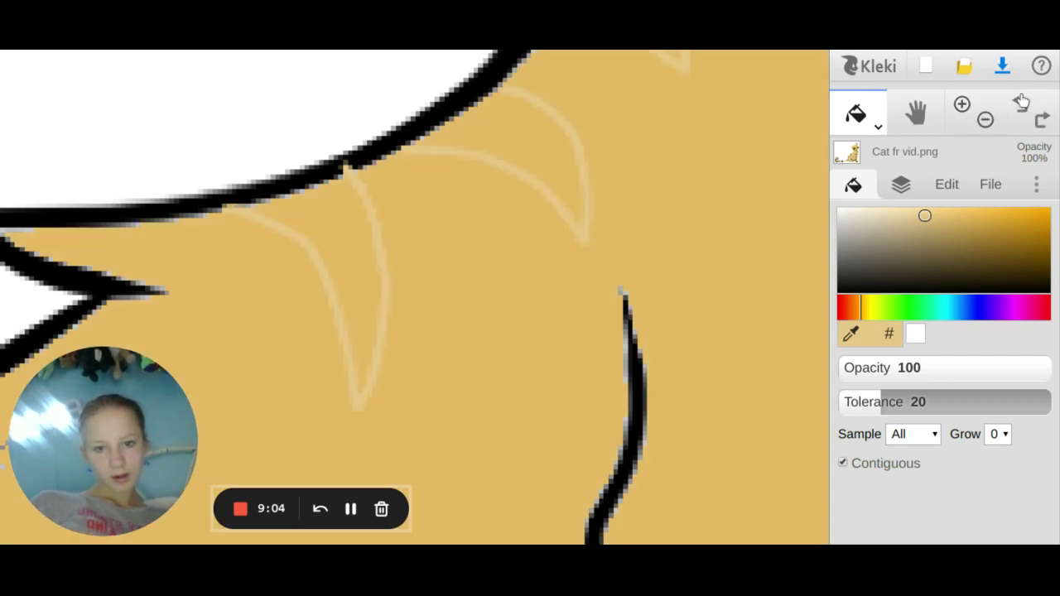
click(525, 122)
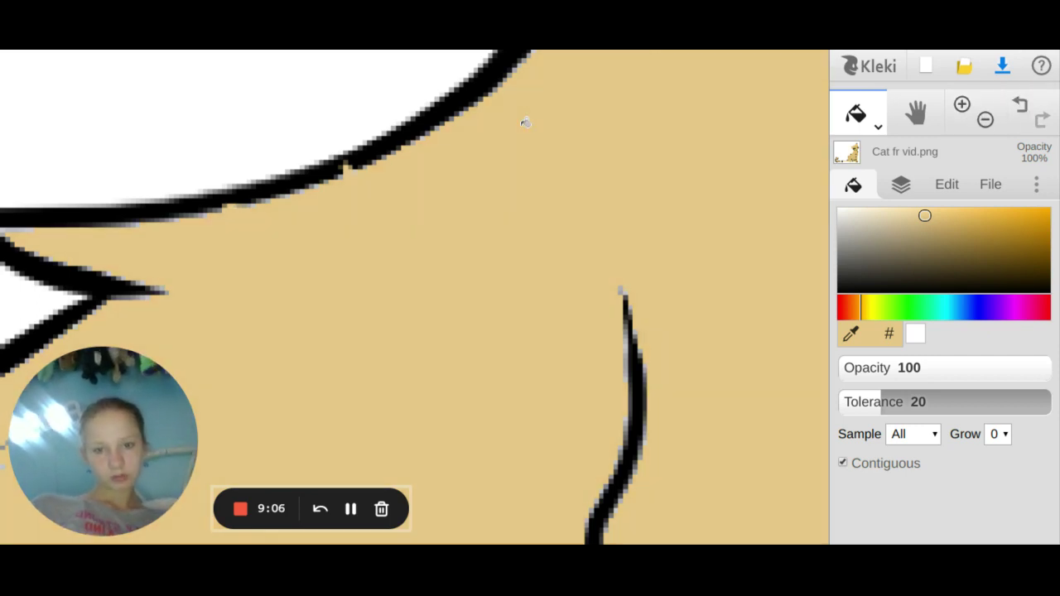
click(1022, 106)
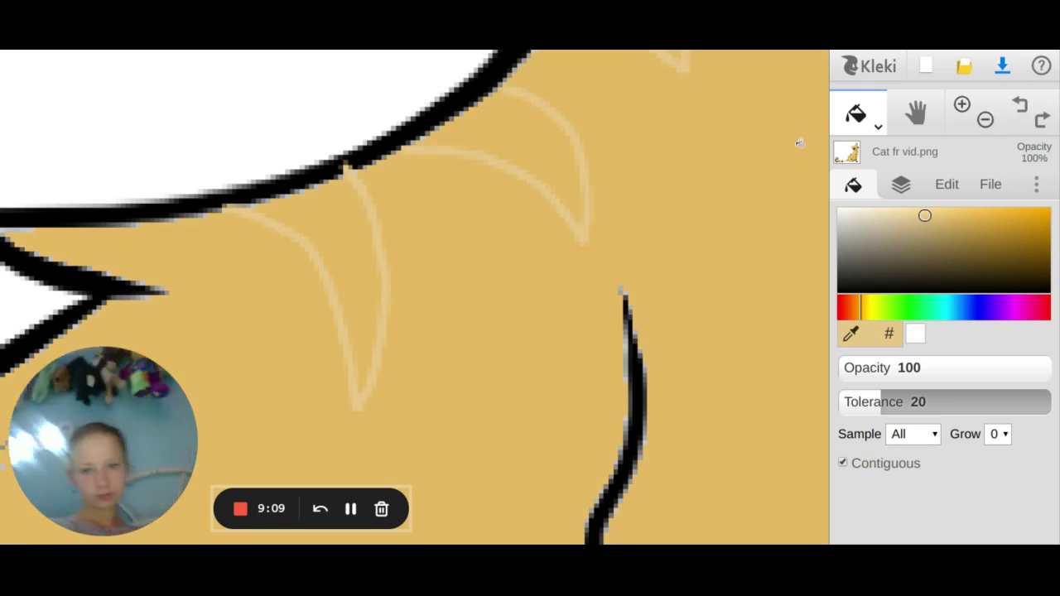
- Try another light tan fill at the pointed tip of the fourth stripe and undo it
key(Right)
key(Right)
key(Right)
key(Right)
key(Right)
key(Right)
key(Right)
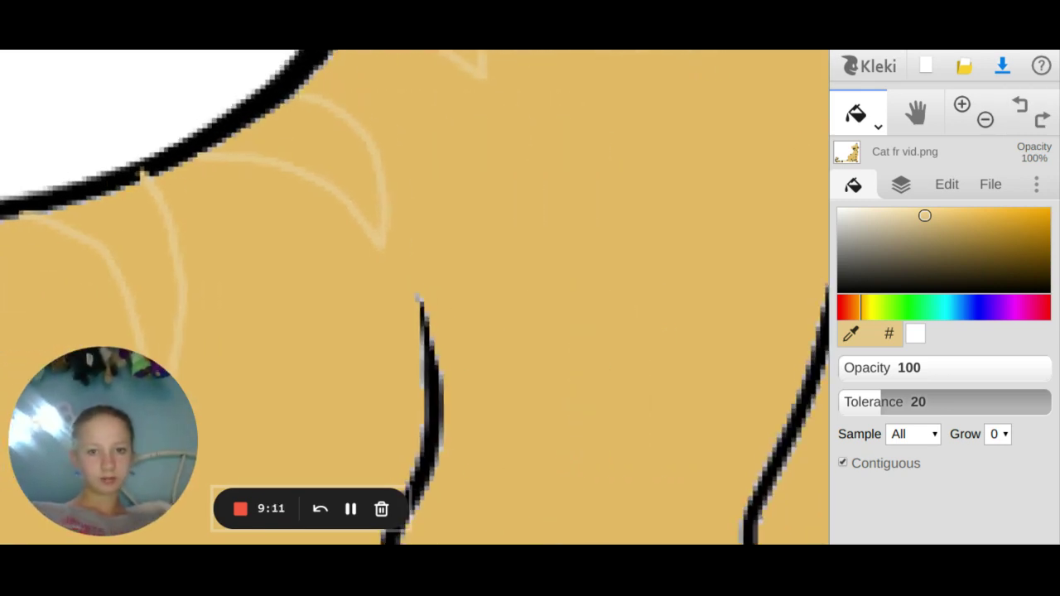
key(Up)
key(Up)
key(Up)
key(Up)
key(Up)
key(Up)
key(Up)
key(Up)
key(Up)
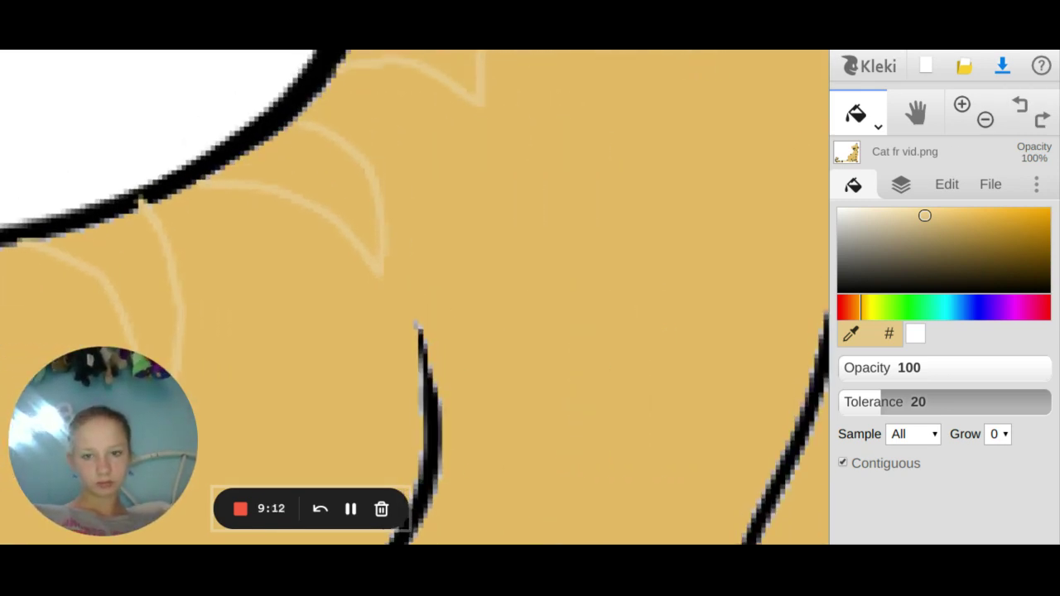
click(378, 277)
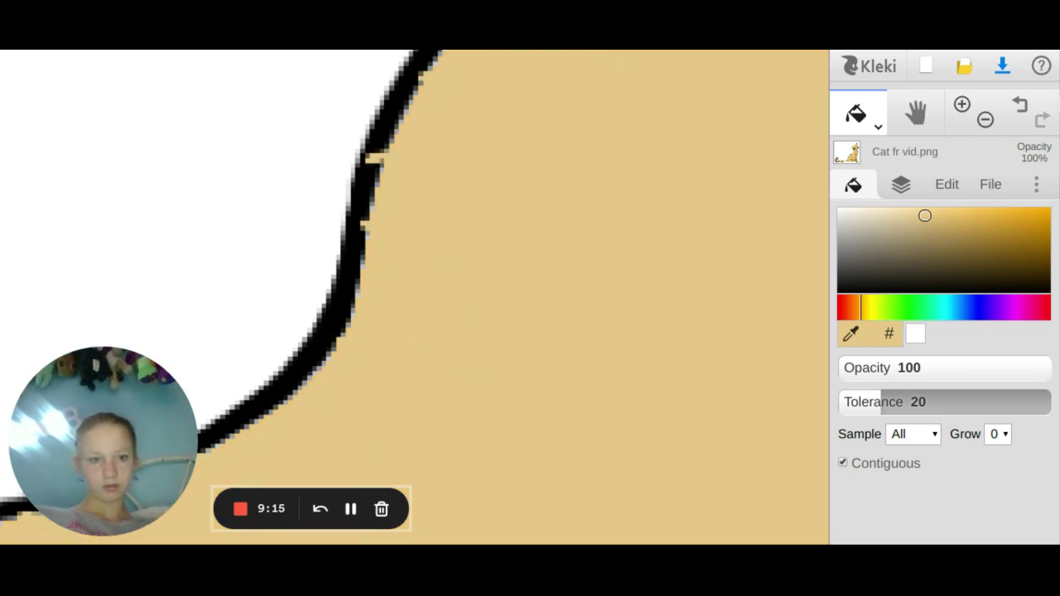
click(1024, 106)
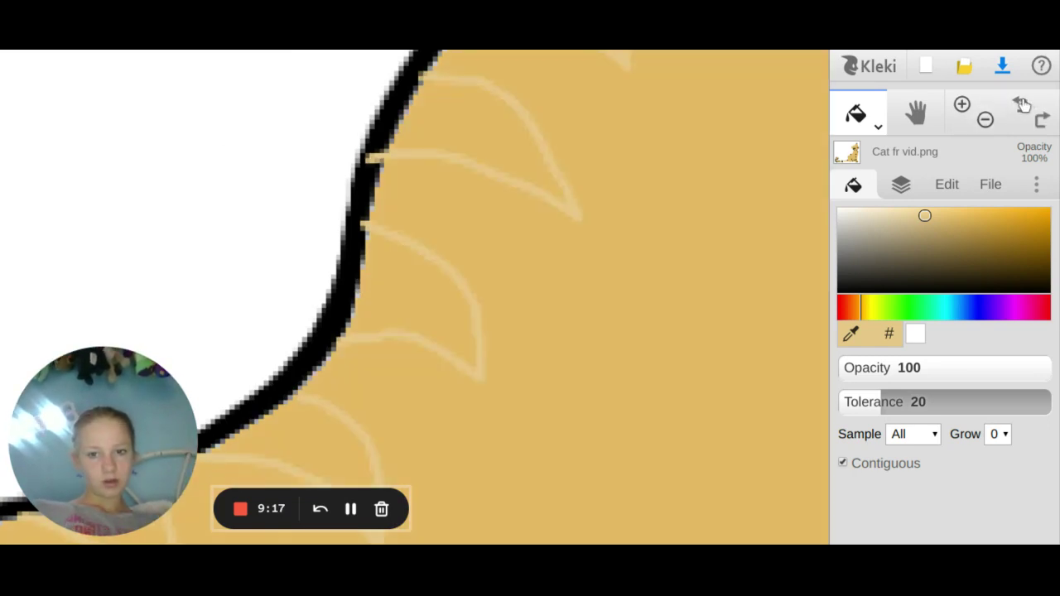
- Return to the size 1.6 brush and paint a short light tan stroke inside the first, uppermost back stripe
click(859, 118)
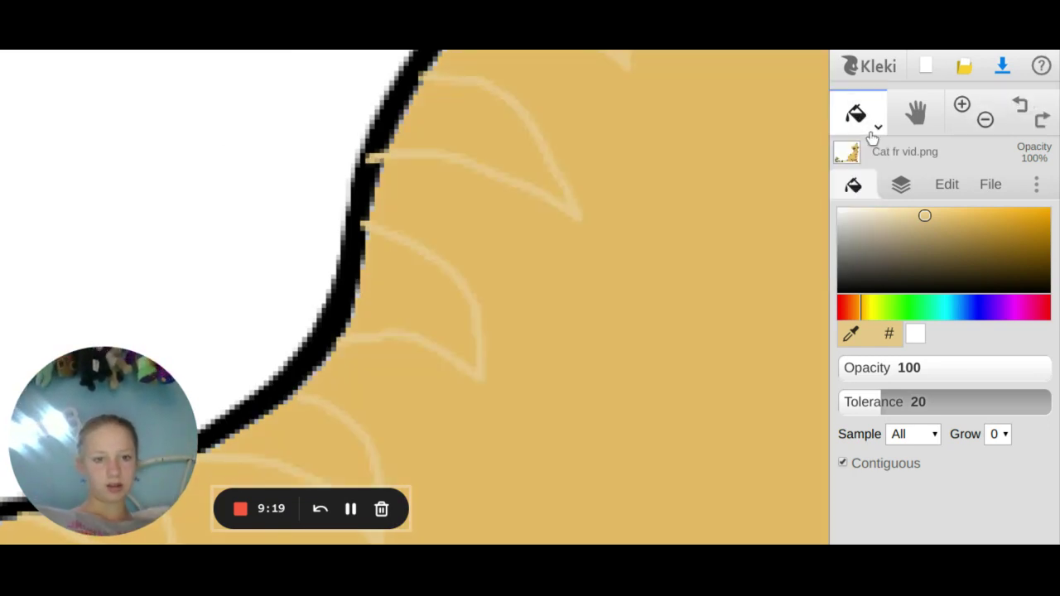
click(862, 122)
click(867, 165)
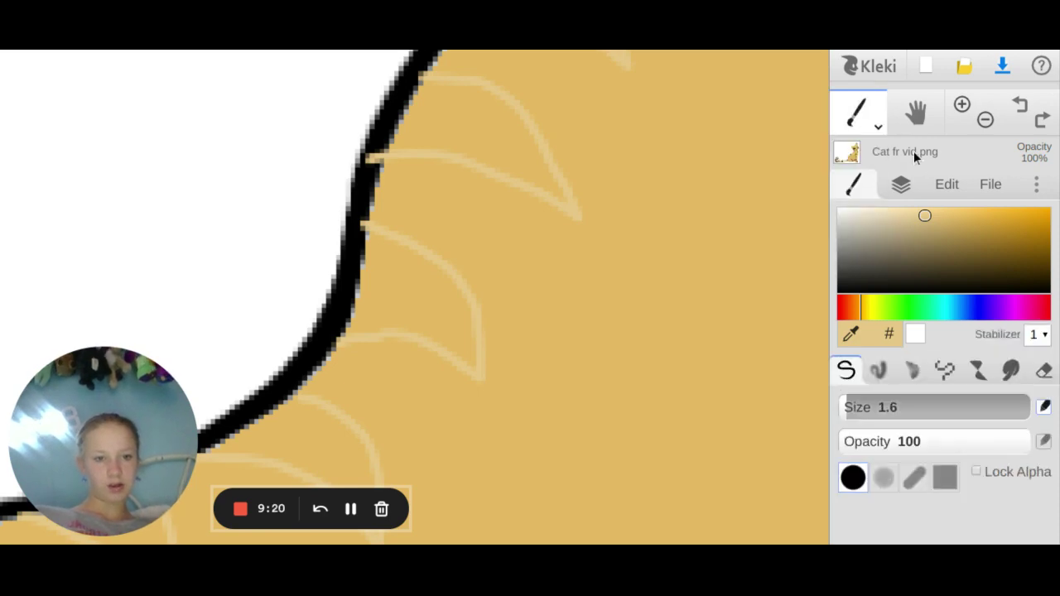
click(985, 122)
click(984, 123)
click(984, 122)
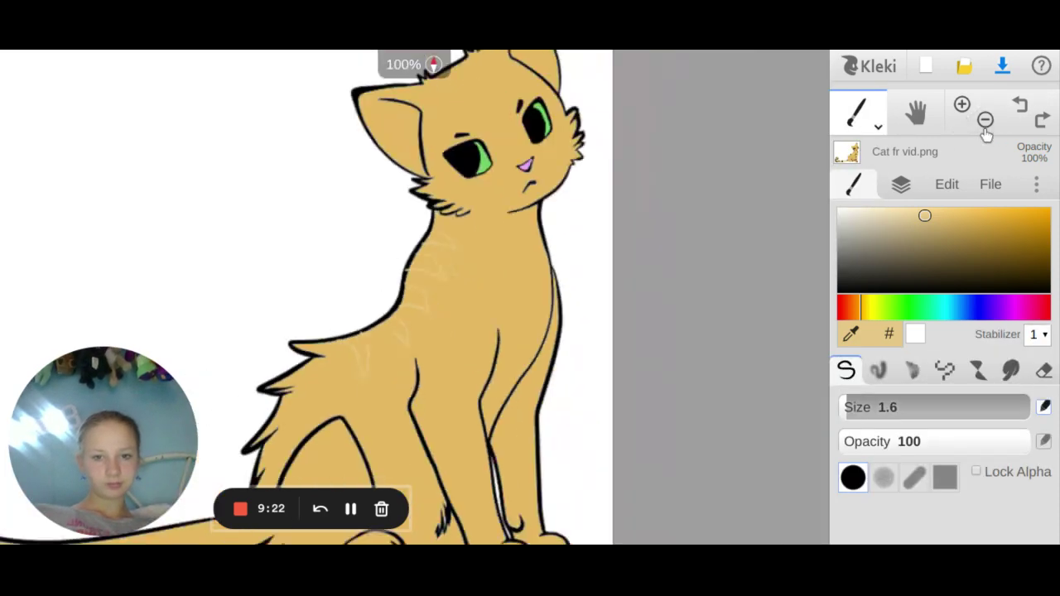
key(Right)
key(Left)
key(Left)
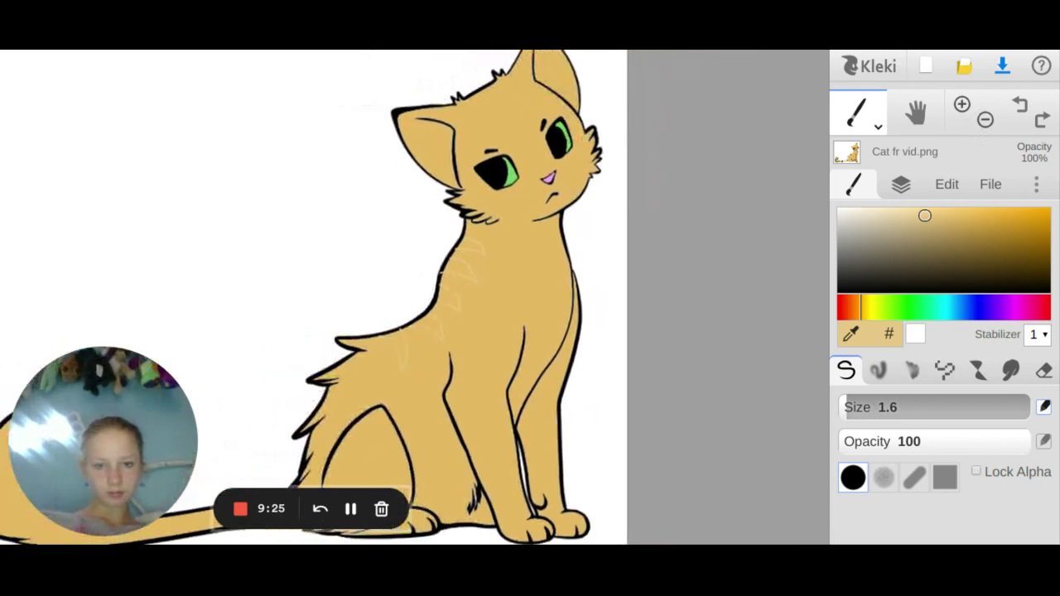
click(963, 104)
click(963, 103)
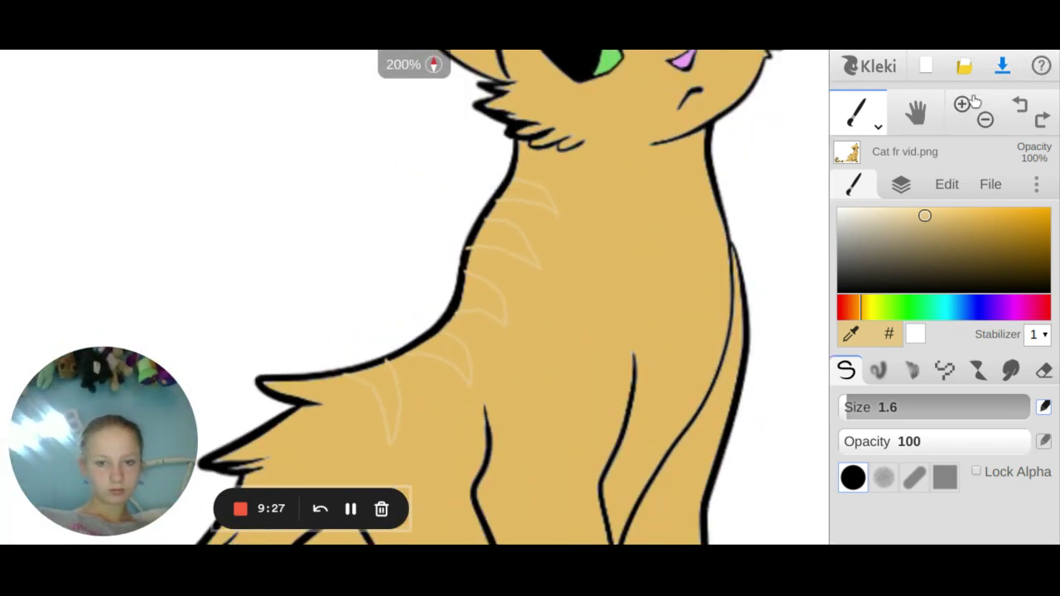
click(913, 131)
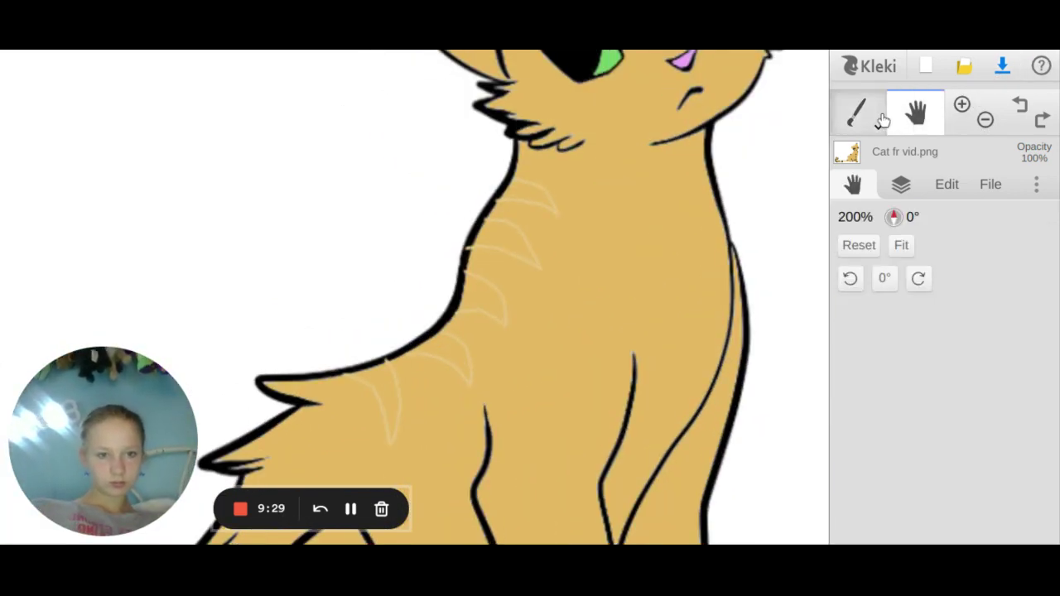
click(882, 120)
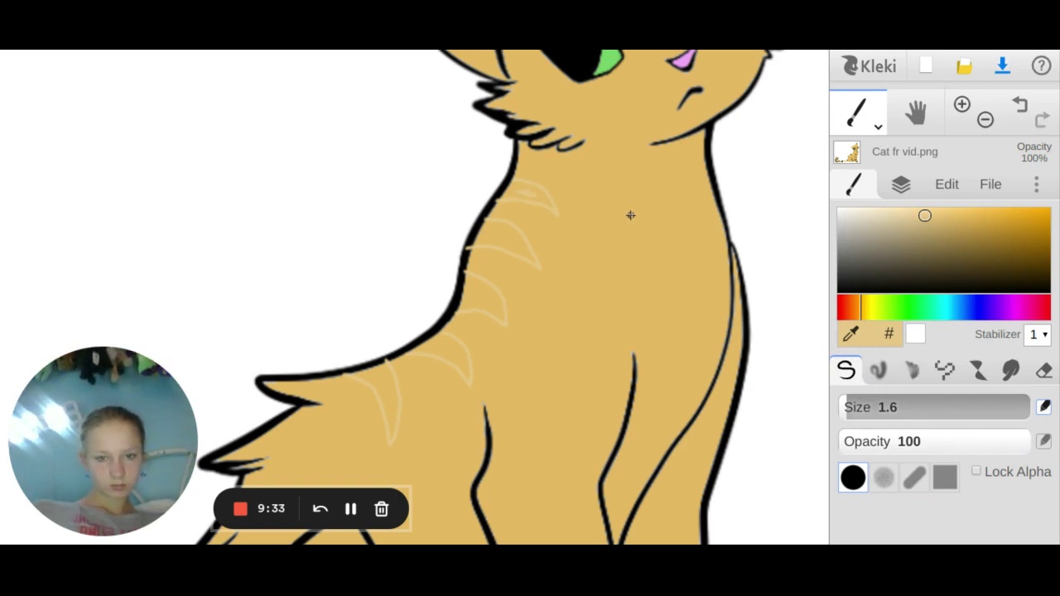
- Paint the wide part of the first stripe solid light tan with the brush at sizes 12 and 11
click(981, 101)
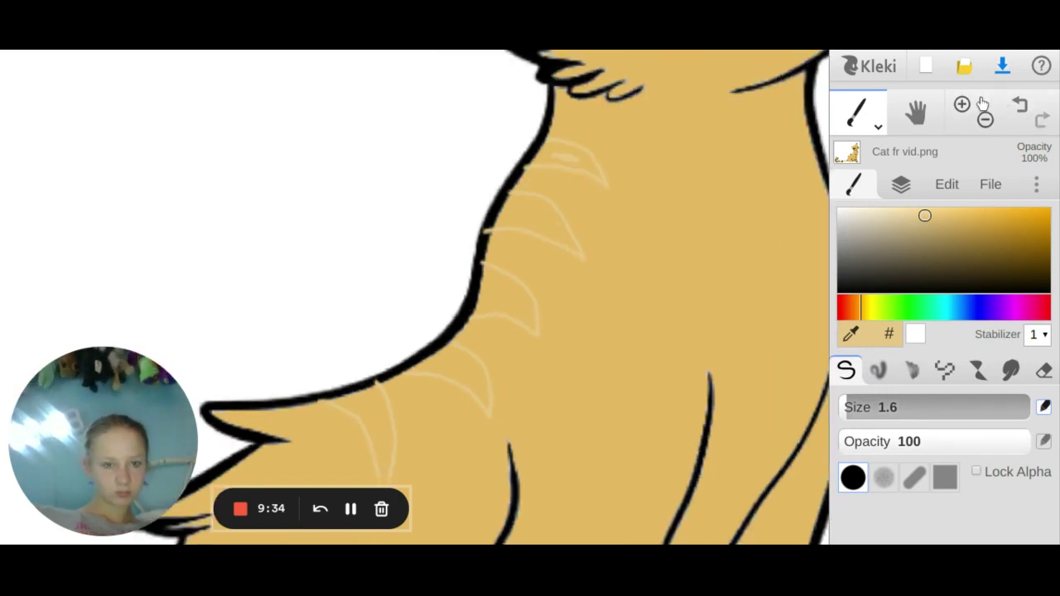
click(980, 102)
click(980, 102)
drag(522, 224, 352, 259)
click(962, 106)
click(962, 106)
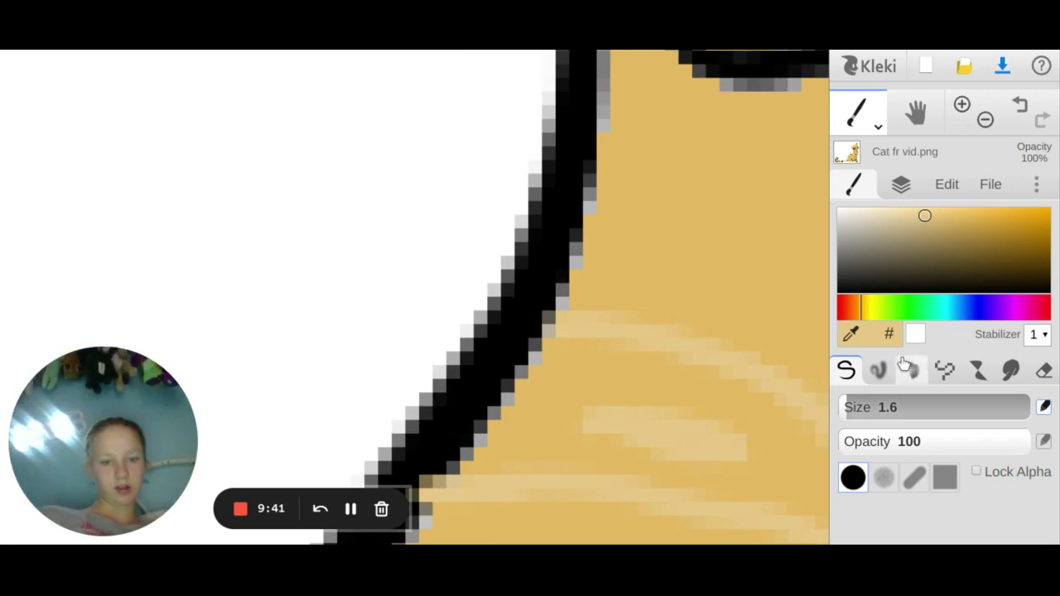
mouse_move(902, 407)
mouse_down()
mouse_move(906, 420)
mouse_move(886, 407)
mouse_up()
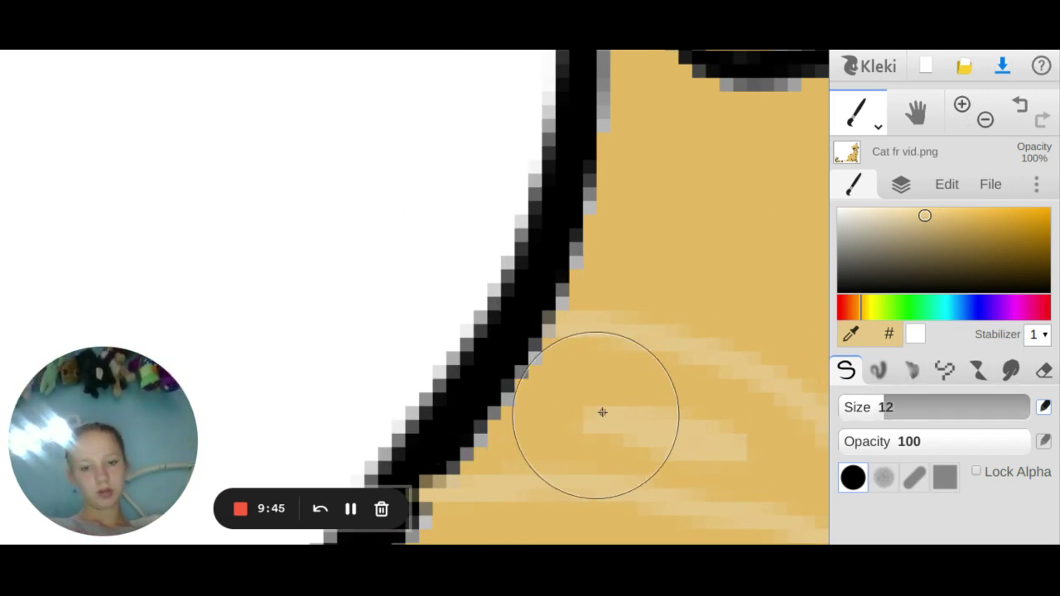
click(608, 406)
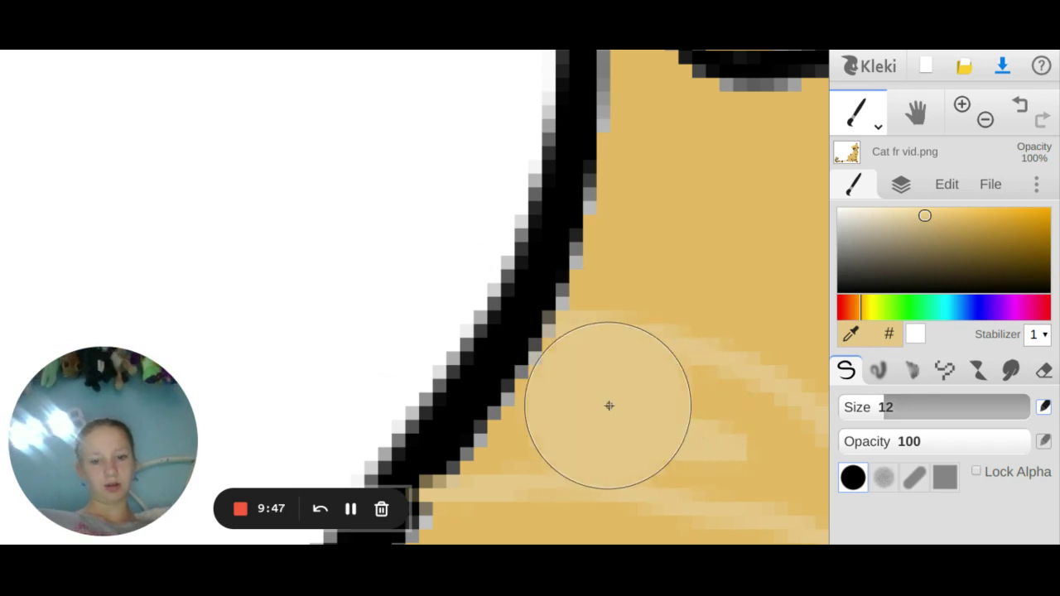
drag(893, 417, 883, 407)
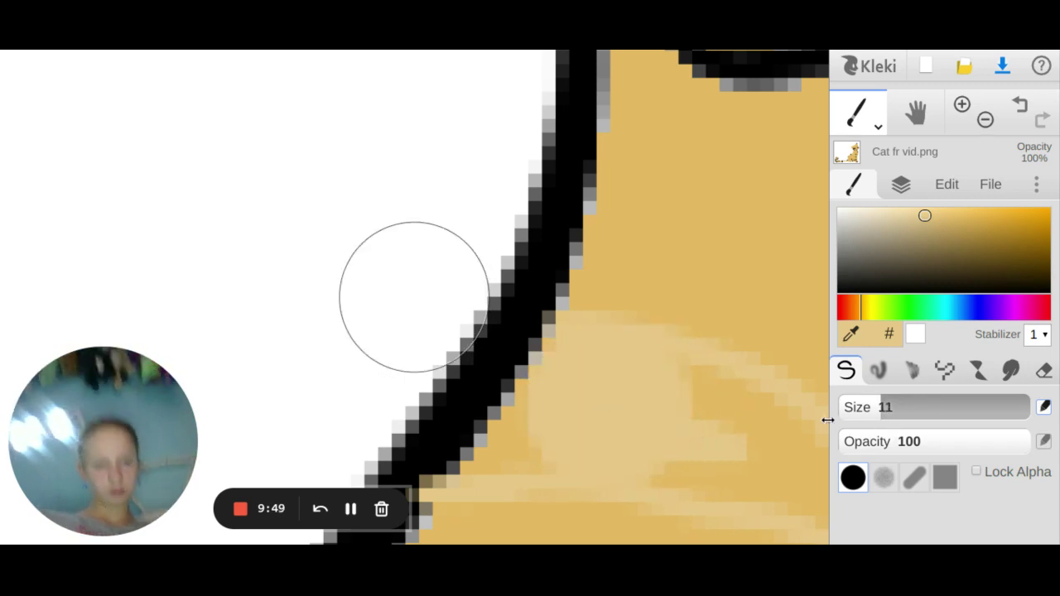
mouse_move(646, 412)
mouse_down()
mouse_move(724, 438)
mouse_move(745, 414)
mouse_up()
- Set the brush size to 3.7 and paint the first stripe's remaining gaps out to its pointed tip
drag(859, 412, 849, 410)
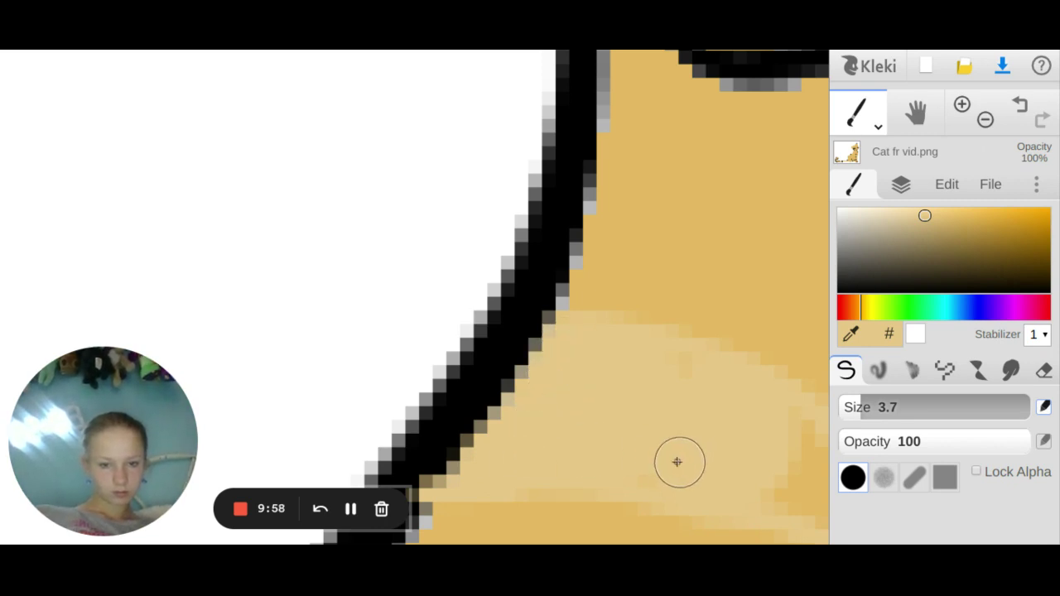
drag(778, 440, 805, 464)
key(Down)
key(Down)
key(Right)
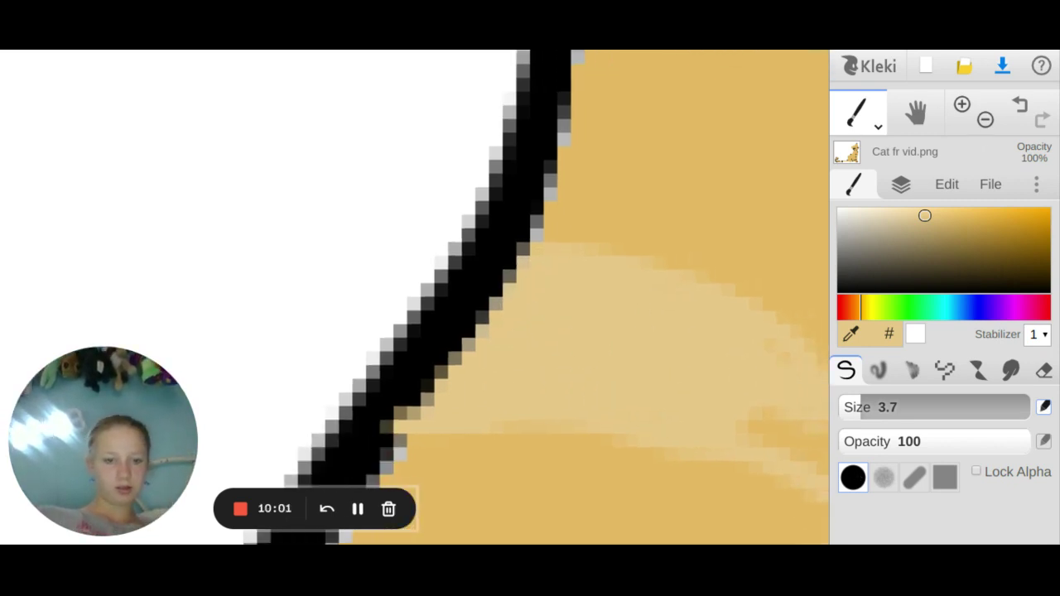
key(Right)
key(Right)
key(Right)
key(Right)
key(Right)
key(Right)
key(Right)
key(Down)
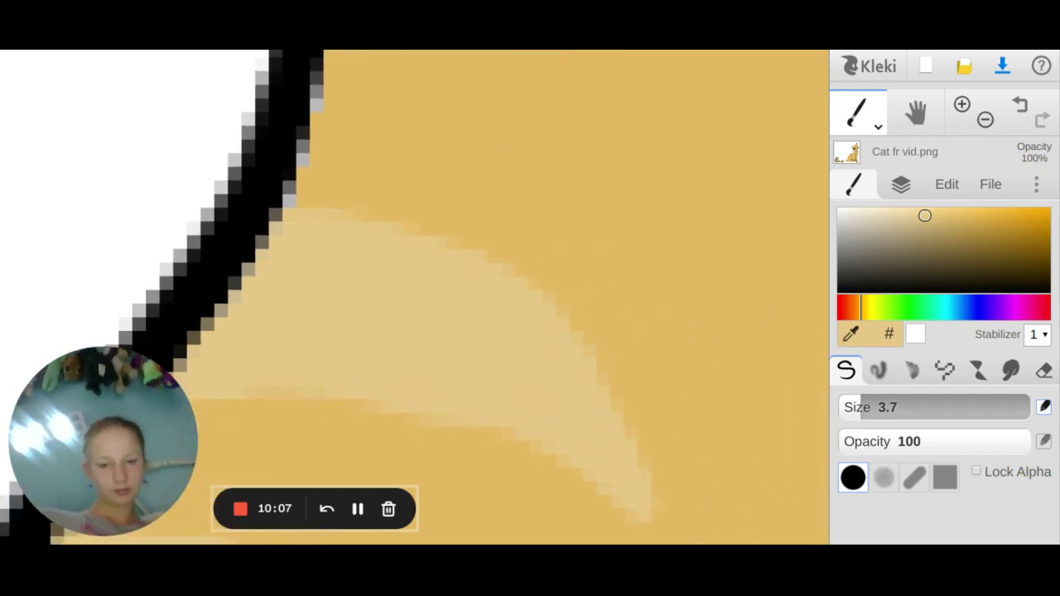
- Paint the inside of the second back stripe solid light tan from the back outline to its tip
key(Left)
key(Down)
key(Down)
key(Down)
key(Down)
key(Down)
key(Down)
key(Down)
key(Down)
key(Down)
key(Down)
key(Down)
key(Left)
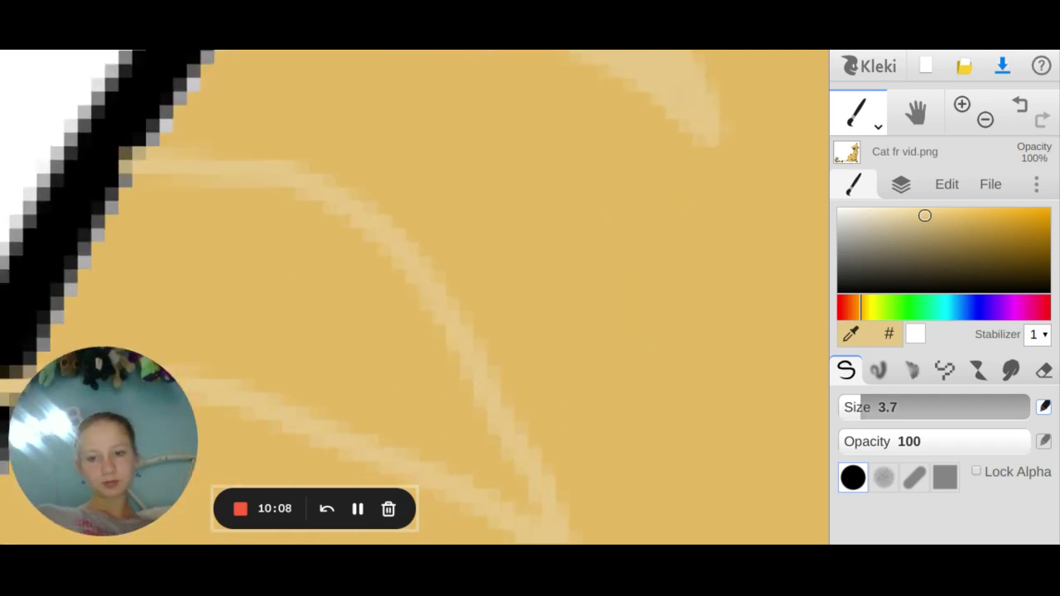
key(Down)
key(Left)
key(Left)
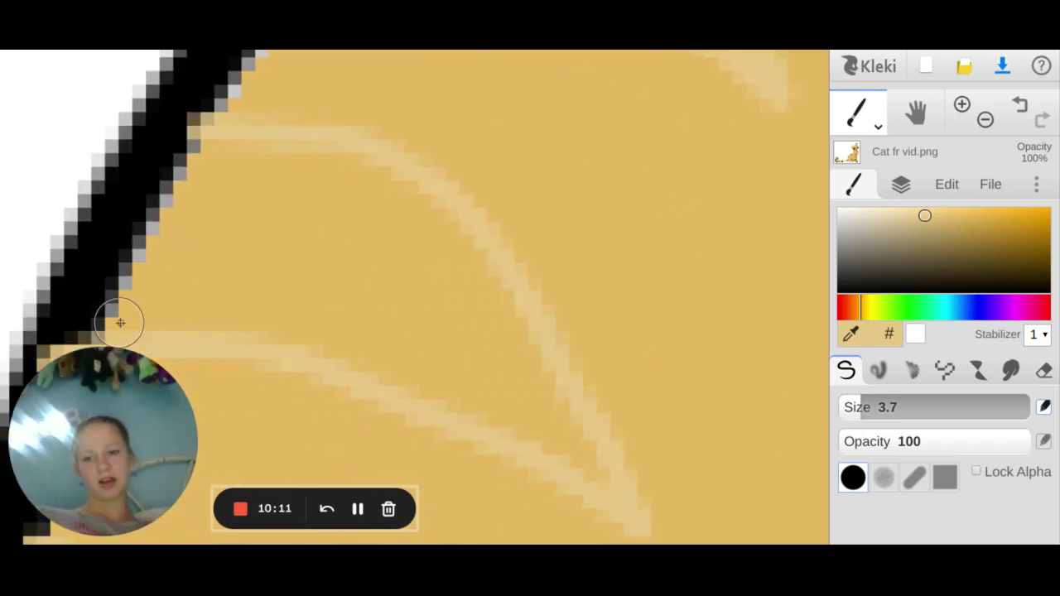
mouse_move(120, 322)
mouse_down()
mouse_move(177, 250)
mouse_move(156, 255)
mouse_move(206, 160)
mouse_move(289, 167)
mouse_move(319, 208)
mouse_move(384, 193)
mouse_move(329, 171)
mouse_move(236, 200)
mouse_move(179, 312)
mouse_move(299, 323)
mouse_move(149, 289)
mouse_move(245, 307)
mouse_move(312, 339)
mouse_move(254, 247)
mouse_move(274, 230)
mouse_move(280, 251)
mouse_move(248, 261)
mouse_up()
mouse_move(335, 222)
mouse_down()
mouse_move(432, 211)
mouse_move(506, 277)
mouse_move(529, 328)
mouse_move(587, 391)
mouse_move(621, 458)
mouse_move(631, 518)
mouse_move(481, 428)
mouse_move(318, 353)
mouse_move(317, 306)
mouse_move(386, 259)
mouse_move(258, 261)
mouse_move(398, 285)
mouse_move(322, 331)
mouse_move(437, 331)
mouse_up()
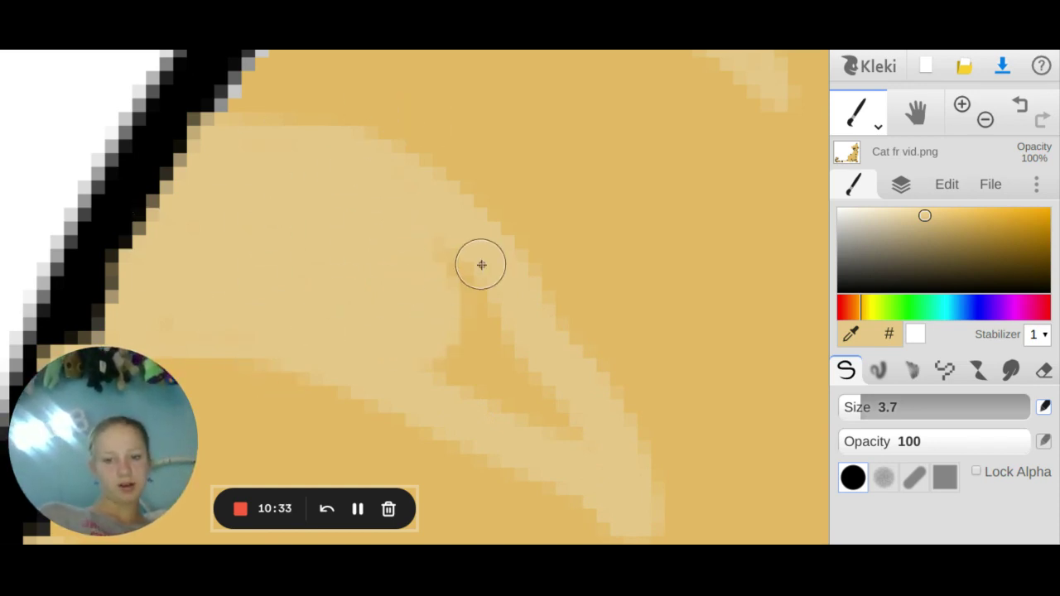
mouse_move(457, 259)
mouse_down()
mouse_move(575, 423)
mouse_move(410, 344)
mouse_move(584, 414)
mouse_up()
- Paint the third back stripe solid light tan, covering the gap along its lower edge and its tip
key(Down)
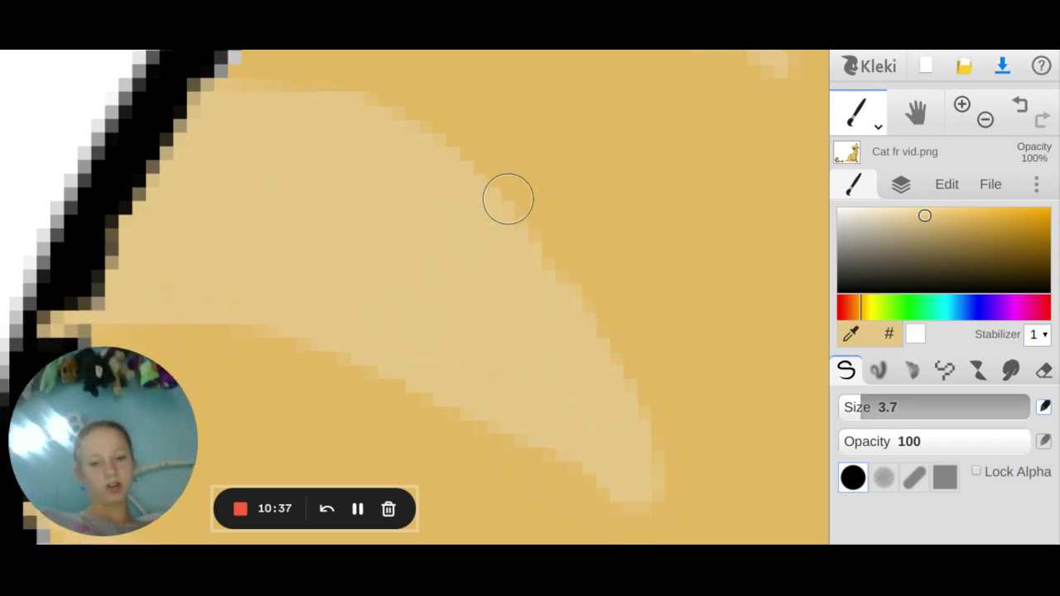
key(Left)
key(Down)
scroll(508, 199, down, 5)
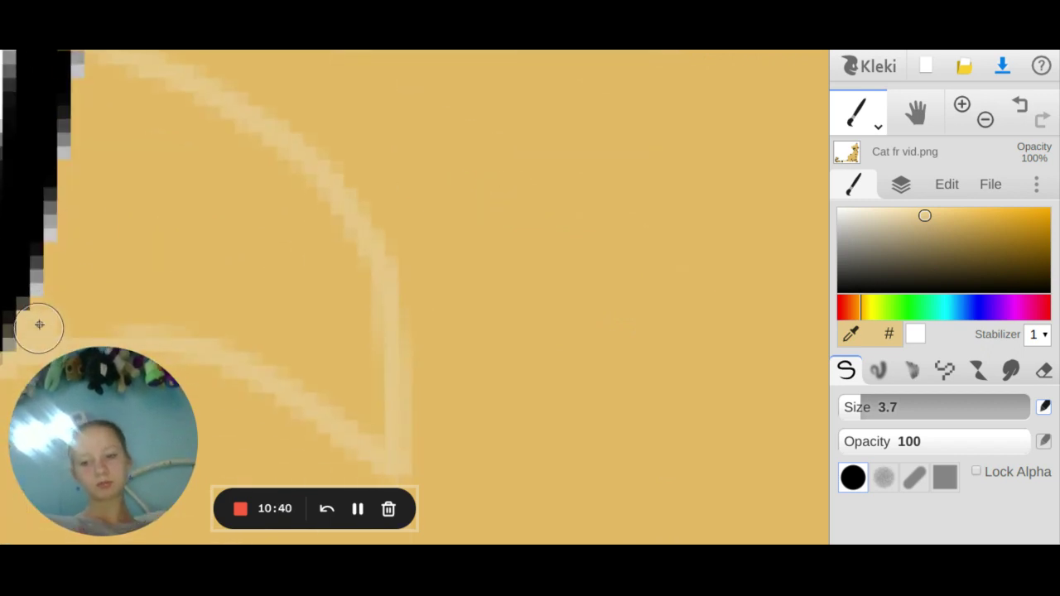
mouse_move(44, 313)
mouse_down()
mouse_move(88, 68)
mouse_move(241, 155)
mouse_move(337, 275)
mouse_move(264, 137)
mouse_move(346, 249)
mouse_move(221, 156)
mouse_move(153, 154)
mouse_move(132, 140)
mouse_move(89, 319)
mouse_move(89, 291)
mouse_up()
mouse_move(125, 128)
mouse_down()
mouse_move(144, 298)
mouse_move(237, 309)
mouse_move(210, 246)
mouse_move(227, 290)
mouse_move(284, 241)
mouse_move(339, 347)
mouse_up()
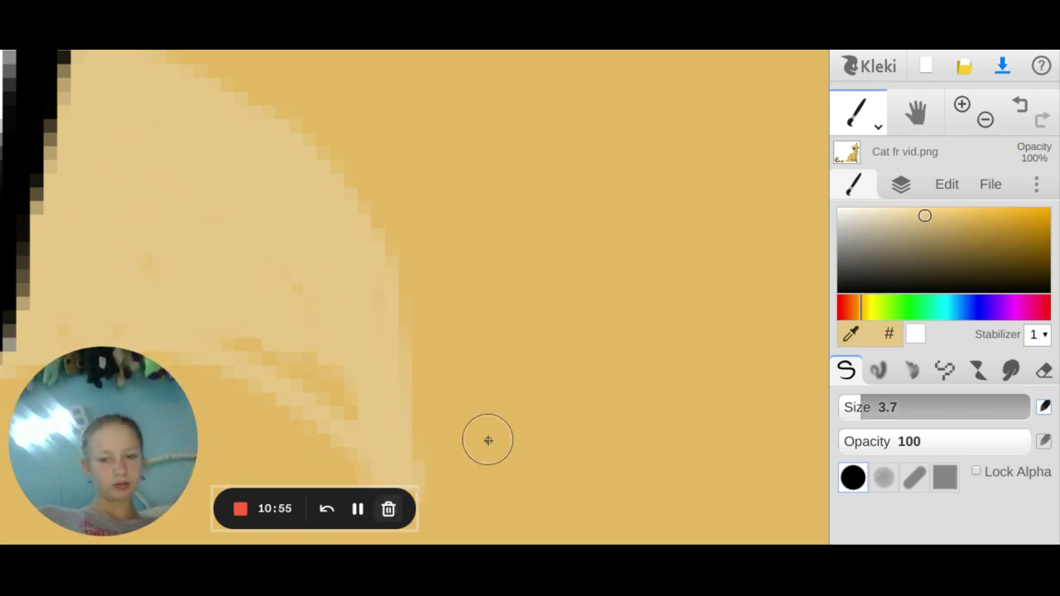
scroll(488, 439, down, 5)
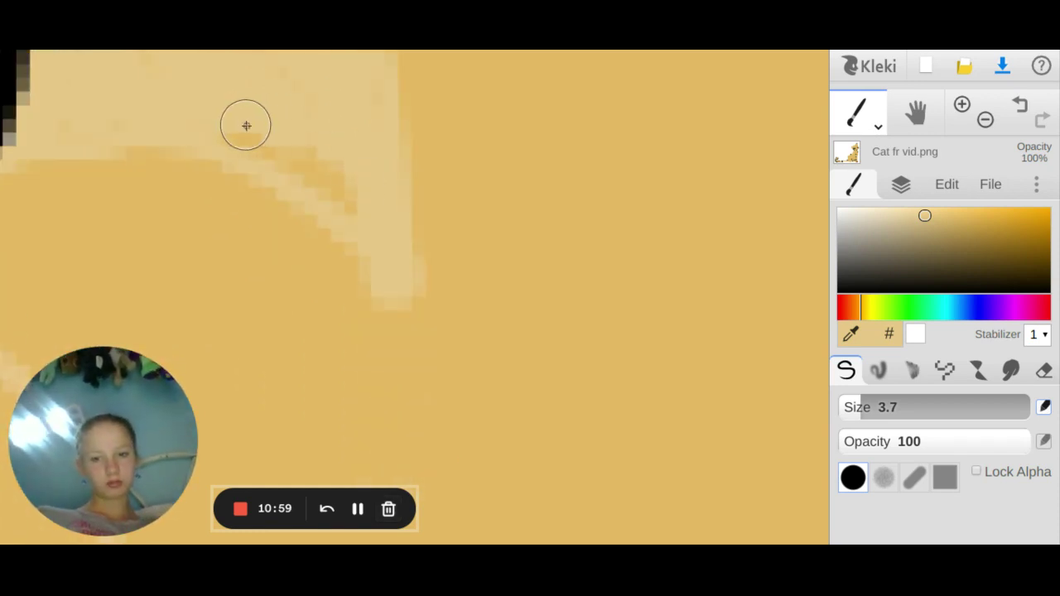
mouse_move(246, 126)
mouse_down()
mouse_move(332, 185)
mouse_move(376, 272)
mouse_up()
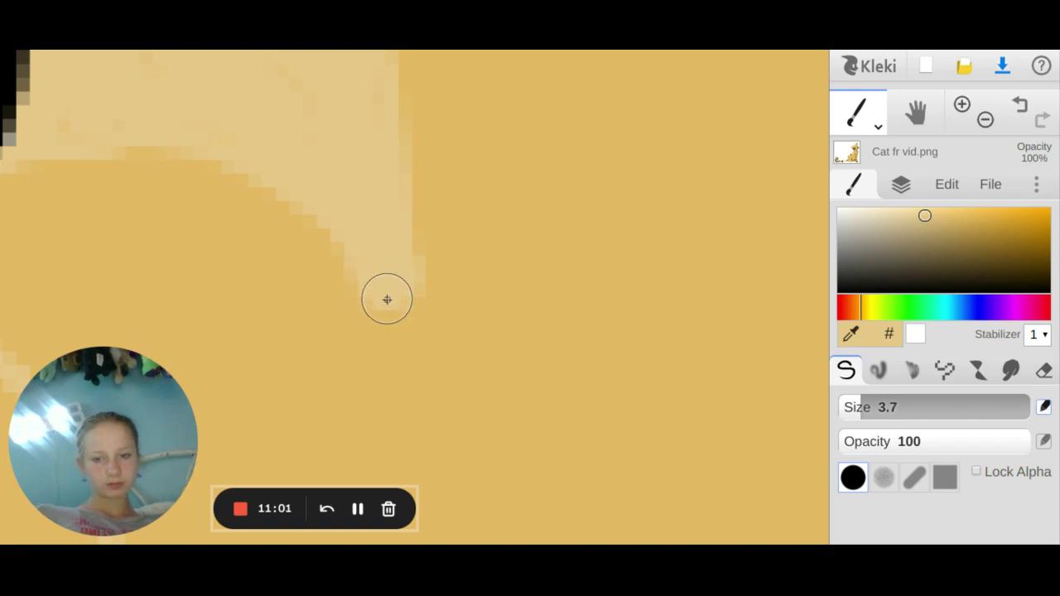
- Paint the inside of the fourth back stripe solid light tan, from the back outline down to its tip
key(Left)
scroll(387, 298, left, 5)
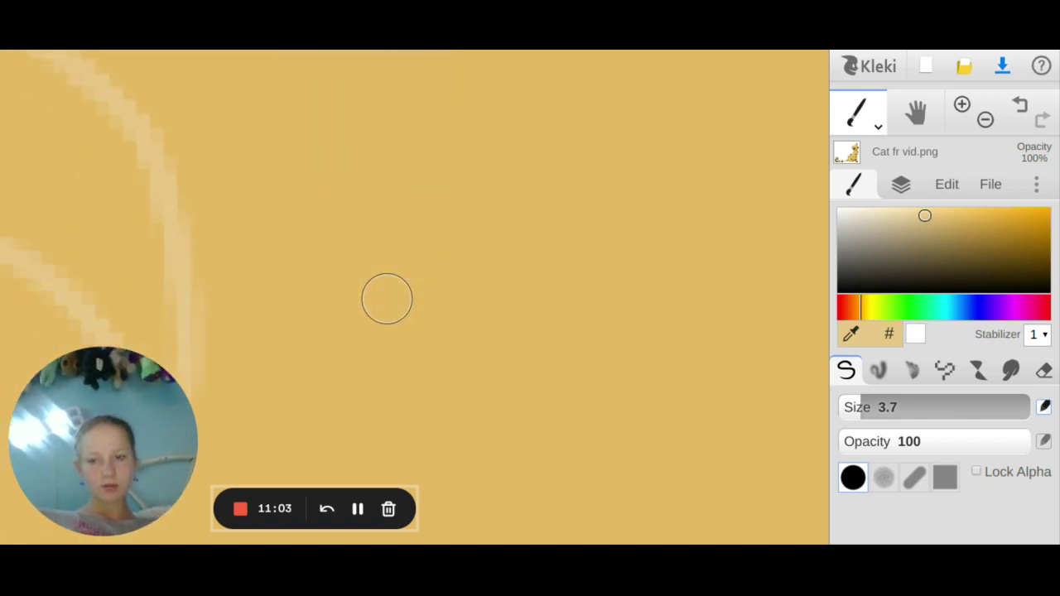
scroll(386, 298, left, 6)
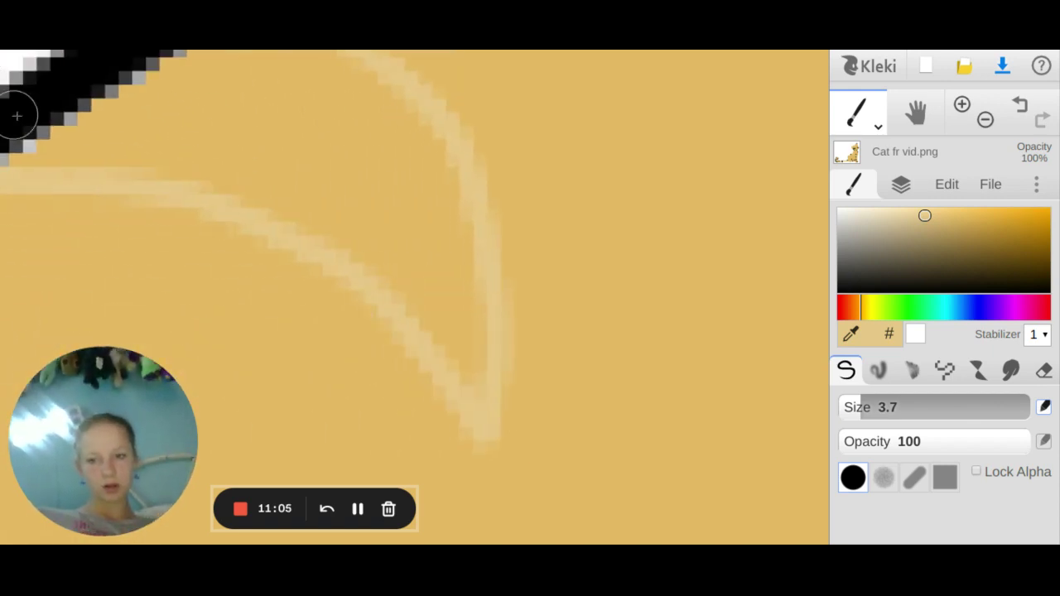
mouse_move(26, 155)
mouse_down()
mouse_move(179, 106)
mouse_move(190, 101)
mouse_move(106, 122)
mouse_move(216, 66)
mouse_up()
scroll(216, 66, up, 1)
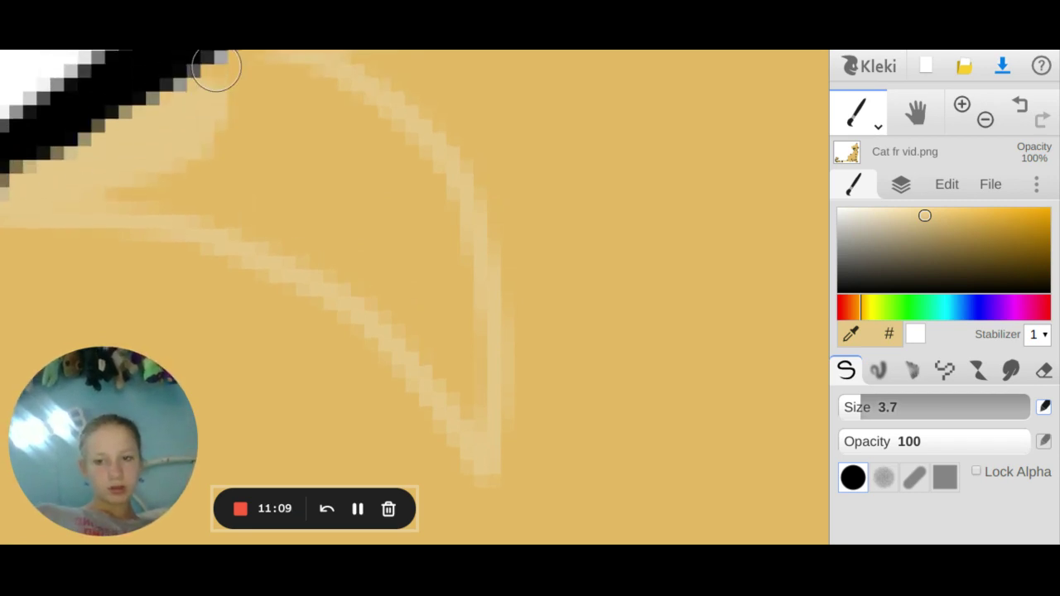
scroll(216, 66, up, 2)
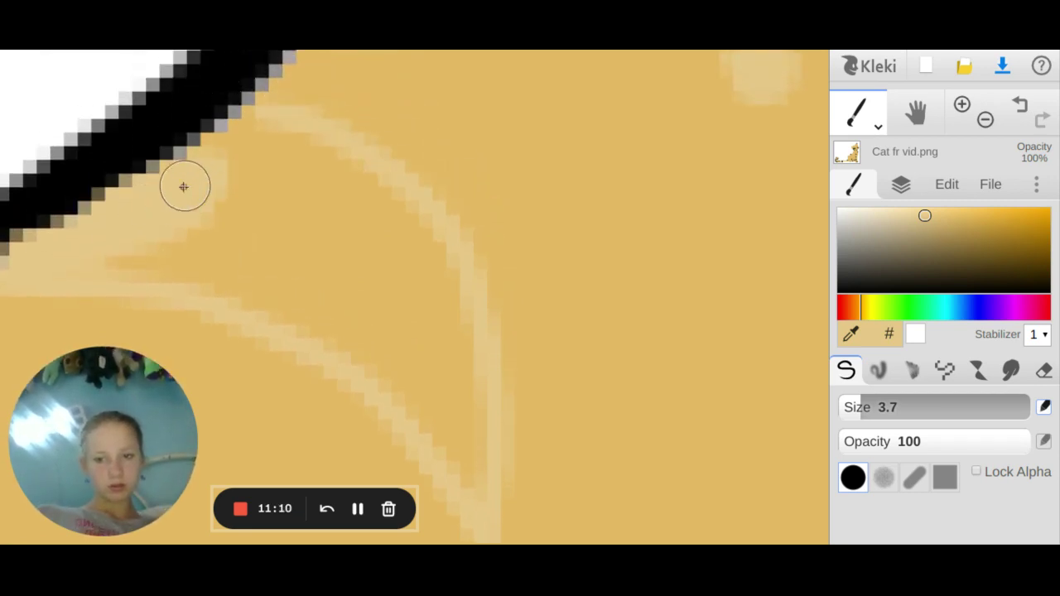
mouse_move(181, 187)
mouse_down()
mouse_move(256, 122)
mouse_move(246, 127)
mouse_move(378, 194)
mouse_move(417, 254)
mouse_move(418, 302)
mouse_move(338, 341)
mouse_move(177, 235)
mouse_move(126, 232)
mouse_move(118, 248)
mouse_move(215, 270)
mouse_move(276, 181)
mouse_move(203, 187)
mouse_move(350, 204)
mouse_move(297, 203)
mouse_move(360, 289)
mouse_move(315, 264)
mouse_move(352, 237)
mouse_move(395, 260)
mouse_move(440, 364)
mouse_move(359, 310)
mouse_up()
mouse_move(294, 244)
mouse_down()
mouse_move(334, 313)
mouse_move(397, 365)
mouse_move(471, 476)
mouse_move(438, 271)
mouse_move(235, 284)
mouse_up()
scroll(234, 284, down, 3)
scroll(234, 284, left, 3)
- Paint the wide upper part of the fifth back stripe solid light tan, just below the back outline
key(Left)
key(Left)
key(Left)
key(Left)
key(Left)
key(Left)
key(Left)
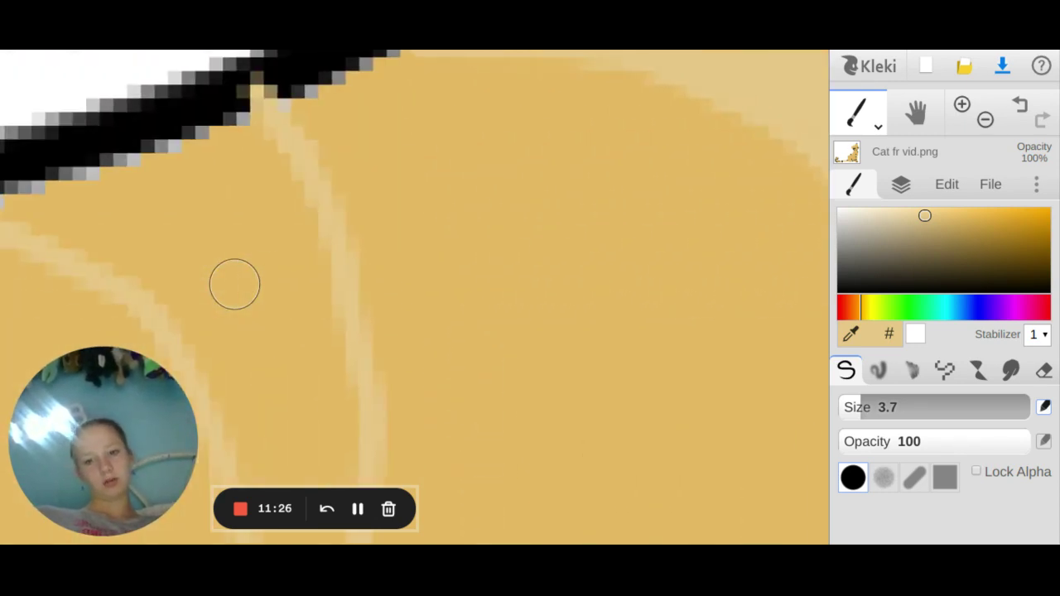
key(Down)
key(Down)
key(Down)
mouse_move(74, 102)
mouse_down()
mouse_move(318, 40)
mouse_move(339, 52)
mouse_move(364, 161)
mouse_move(332, 122)
mouse_move(182, 114)
mouse_up()
key(Up)
key(Up)
scroll(319, 96, up, 3)
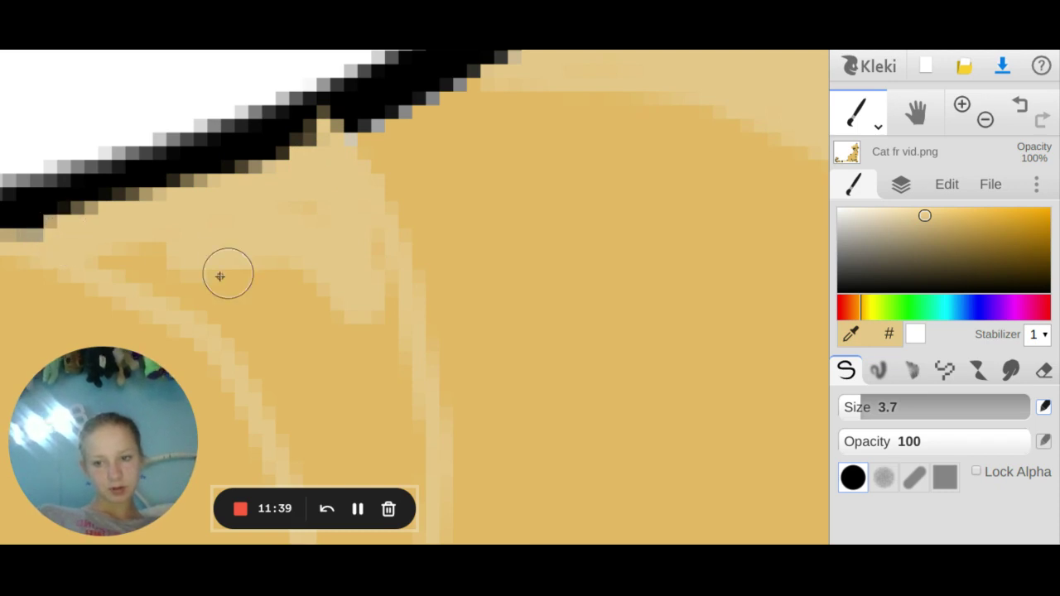
mouse_move(102, 253)
mouse_down()
mouse_move(173, 290)
mouse_move(240, 350)
mouse_move(245, 381)
mouse_move(187, 265)
mouse_move(218, 249)
mouse_move(326, 389)
mouse_move(233, 234)
mouse_move(413, 346)
mouse_move(327, 227)
mouse_move(340, 384)
mouse_move(268, 254)
mouse_up()
drag(365, 299, 409, 423)
- Paint the narrow lower part of the fifth back stripe solid light tan down to its pointed tip
scroll(409, 423, down, 3)
scroll(409, 423, down, 5)
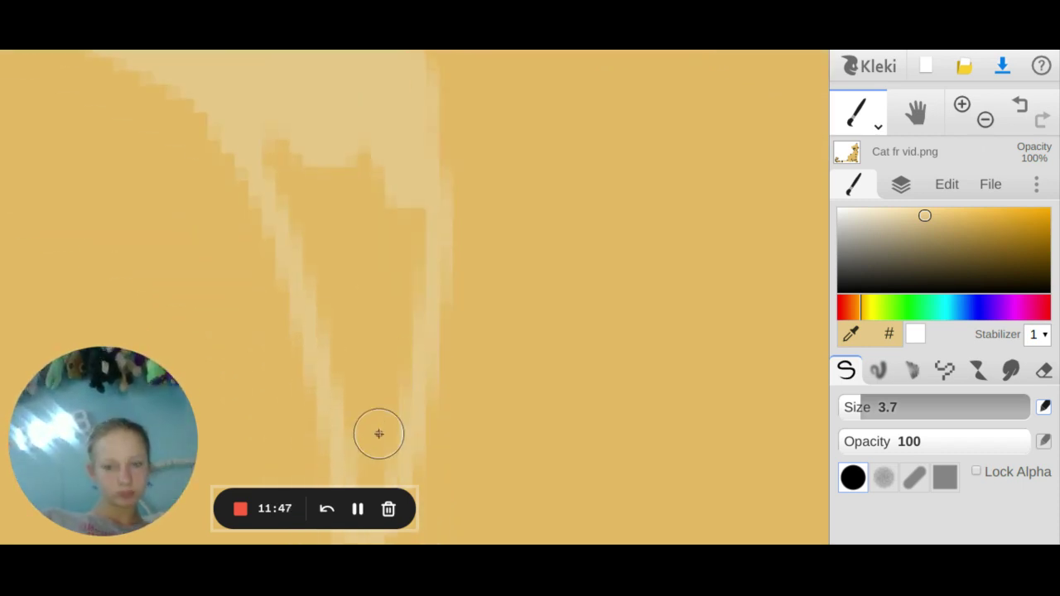
mouse_move(269, 140)
mouse_down()
mouse_move(326, 251)
mouse_move(340, 366)
mouse_move(329, 159)
mouse_move(370, 305)
mouse_move(382, 154)
mouse_move(393, 300)
mouse_move(400, 207)
mouse_up()
scroll(401, 208, down, 1)
scroll(401, 208, down, 3)
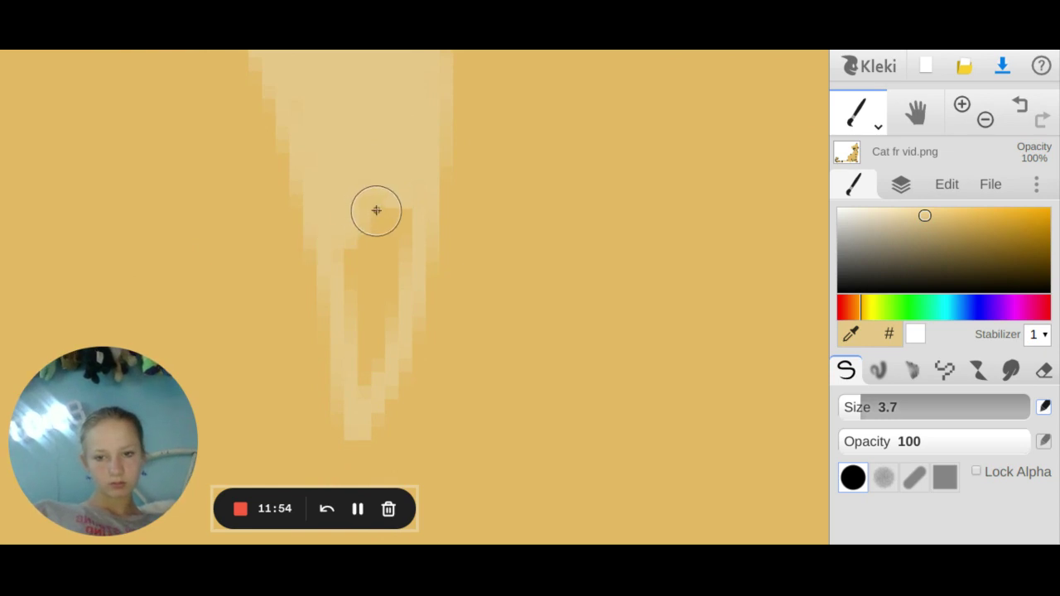
drag(383, 229, 371, 378)
mouse_move(373, 325)
mouse_down()
mouse_move(369, 266)
mouse_move(387, 230)
mouse_move(396, 252)
mouse_up()
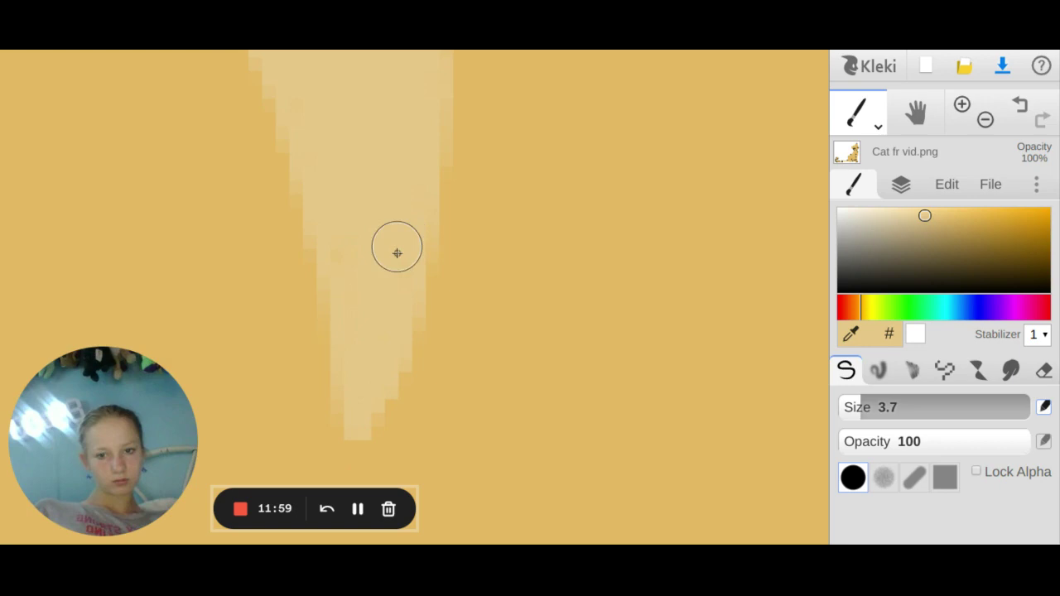
- Change the drawing color to white
click(987, 119)
click(987, 118)
click(987, 119)
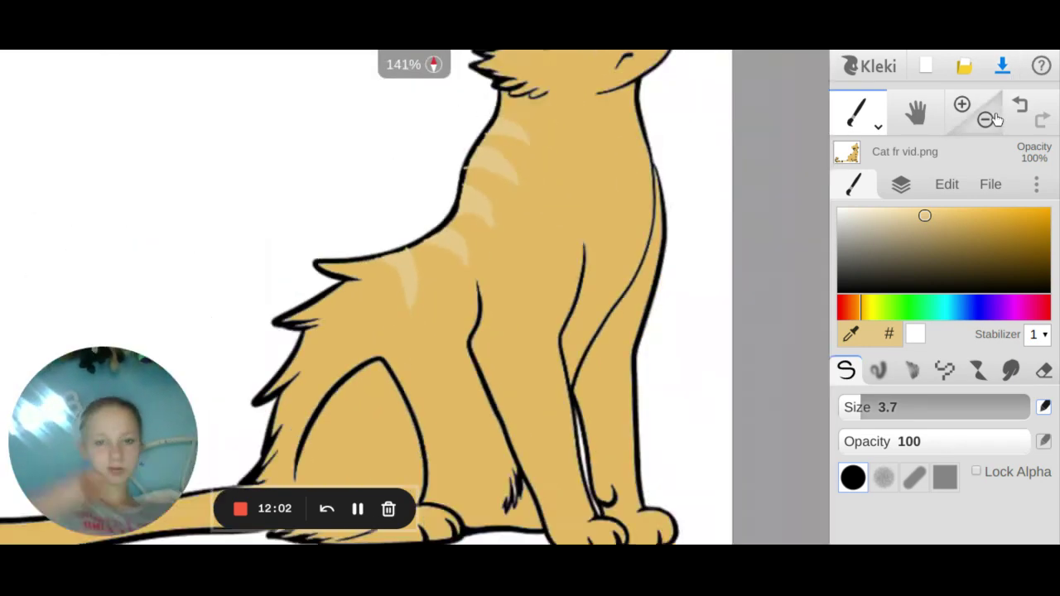
click(987, 119)
click(987, 118)
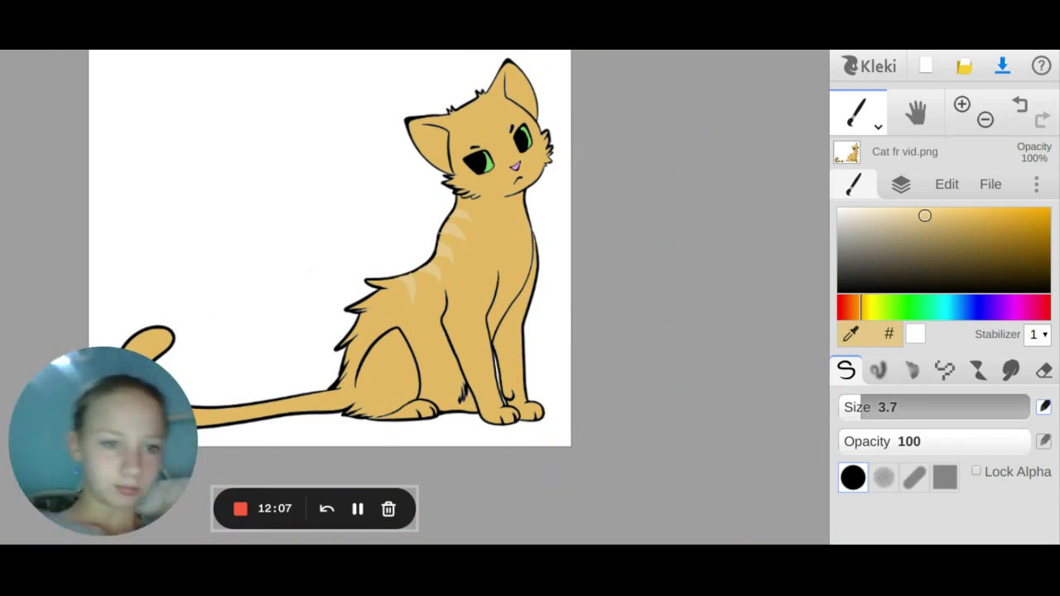
click(961, 104)
click(961, 104)
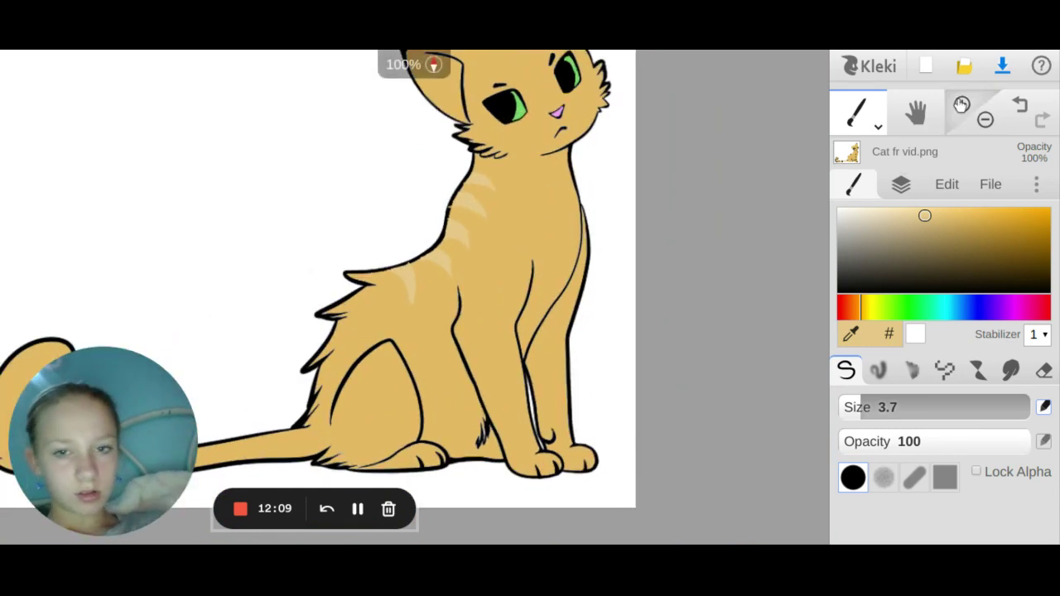
click(961, 105)
key(Right)
key(Right)
key(Right)
key(Right)
key(Right)
key(Right)
key(Right)
key(Right)
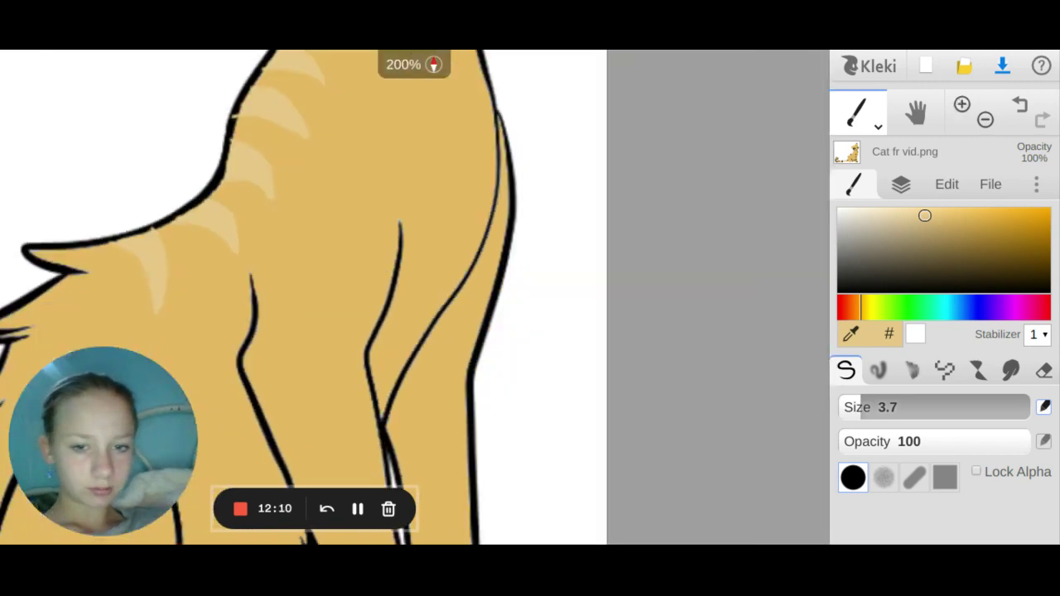
key(Up)
key(Up)
key(Up)
key(Up)
key(Up)
key(Up)
key(Up)
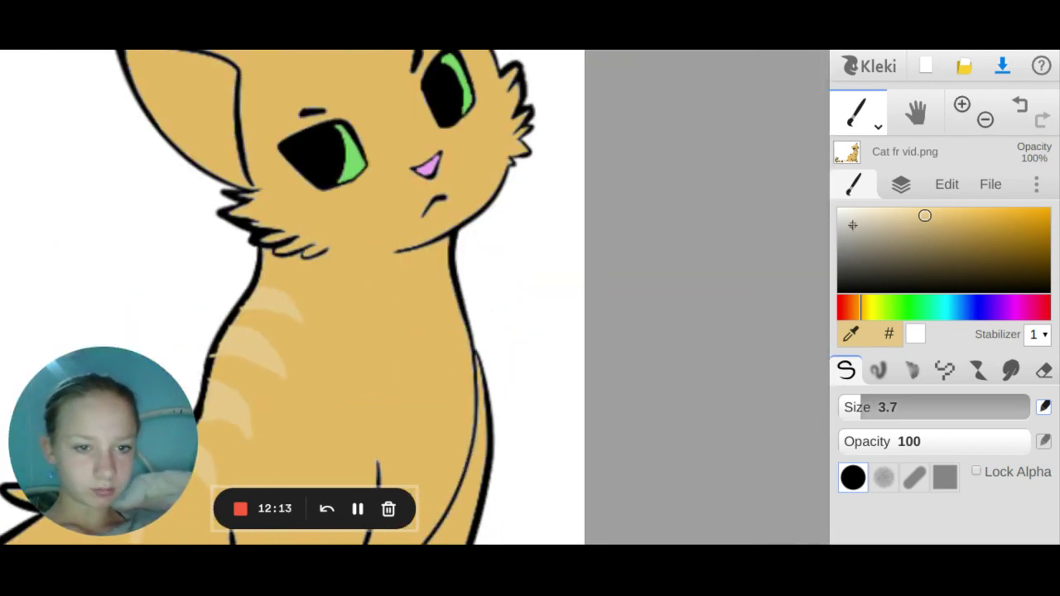
drag(853, 225, 832, 204)
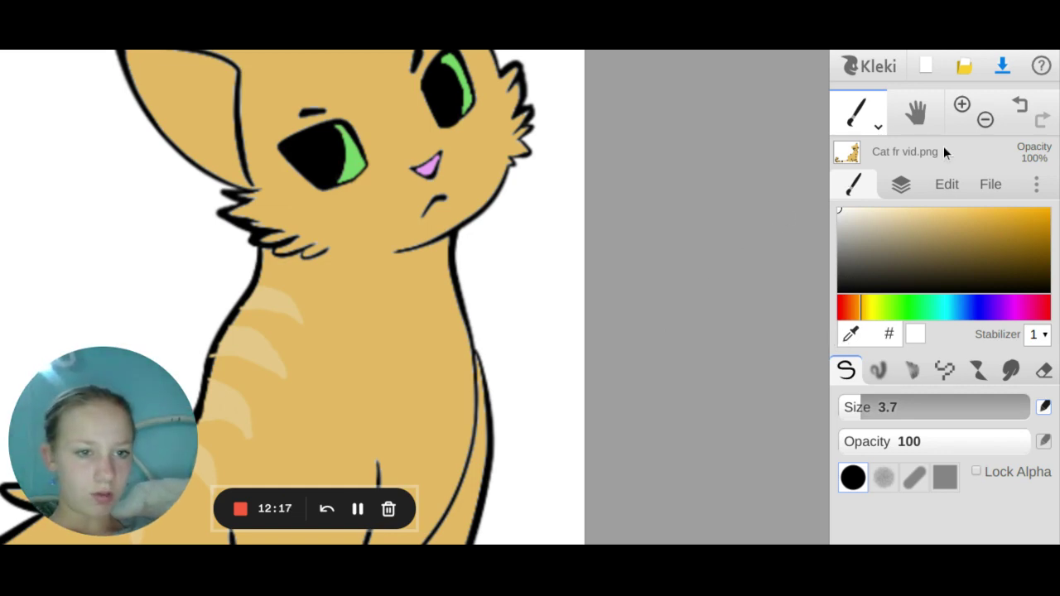
- Draw a continuous white edge for a chest patch with the size 3.7 brush, from the chin line down to the front leg line
click(960, 106)
click(958, 109)
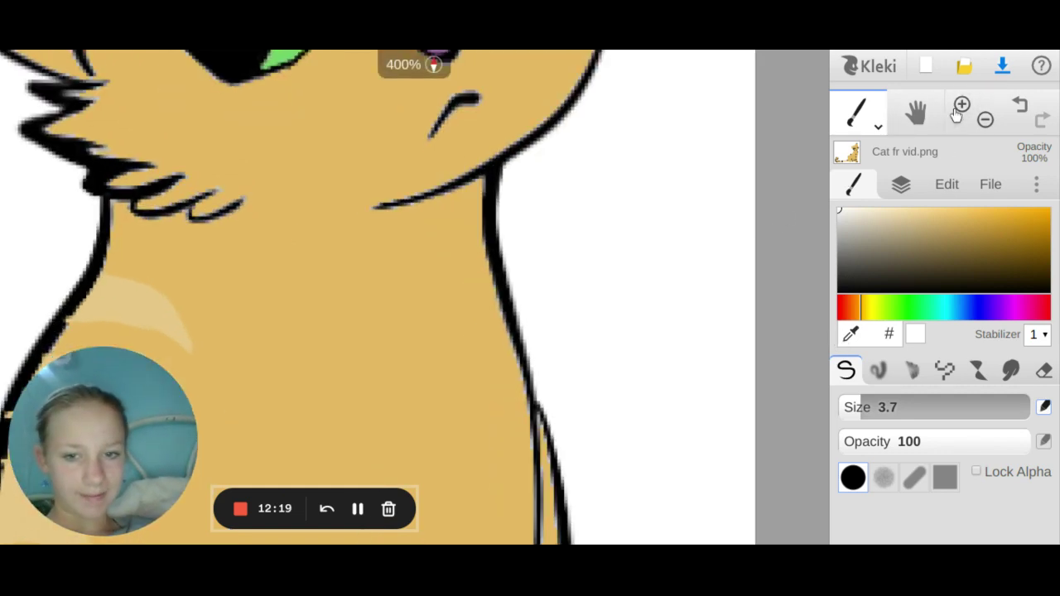
click(958, 109)
click(958, 110)
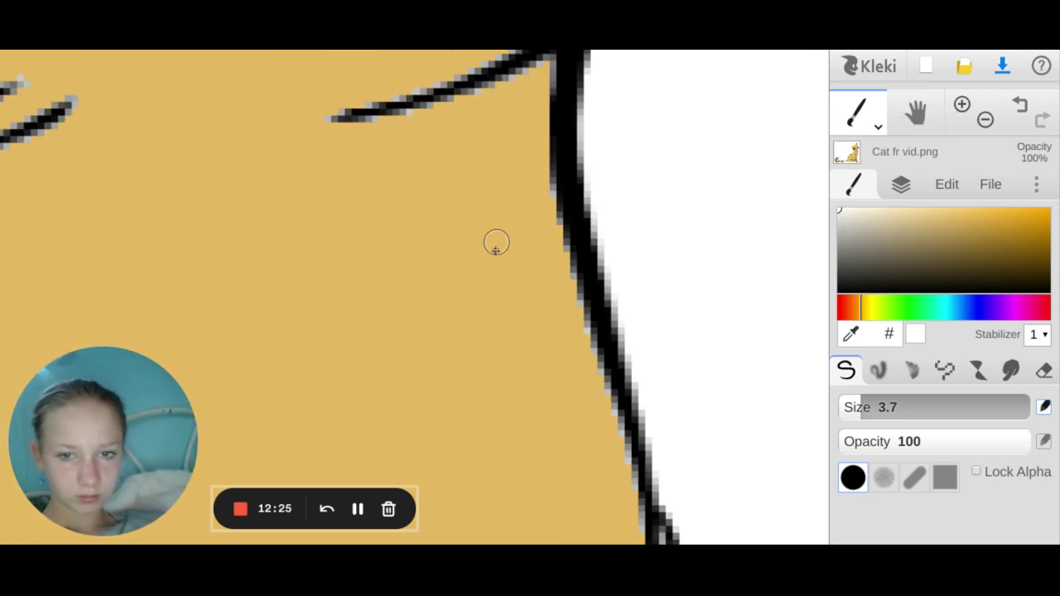
key(Down)
key(Down)
key(Down)
key(Down)
key(Down)
key(Down)
key(Down)
key(Down)
key(Down)
key(Down)
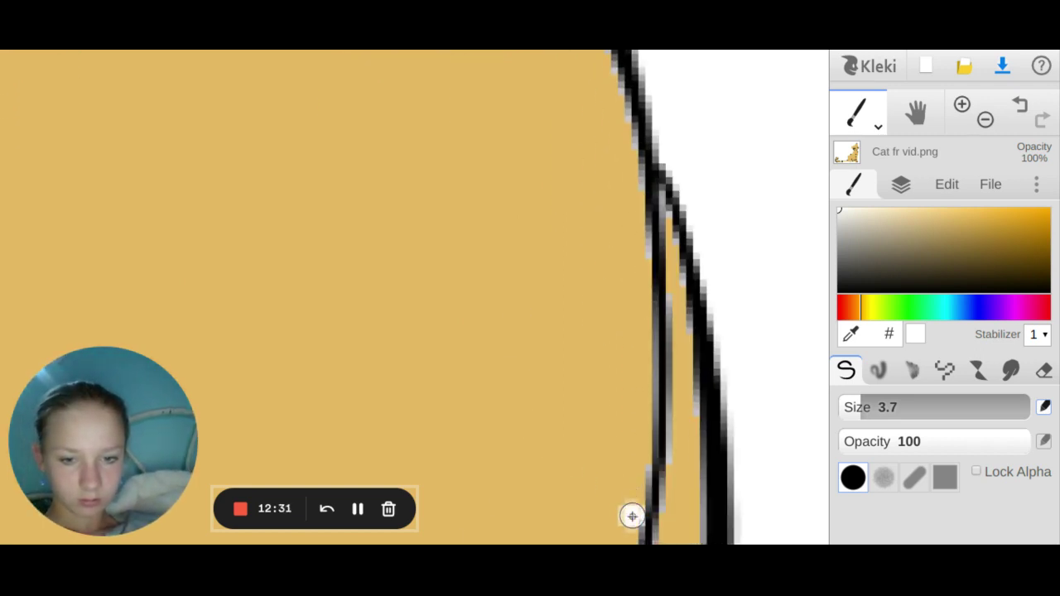
mouse_move(613, 494)
mouse_down()
mouse_move(558, 364)
mouse_move(530, 241)
mouse_up()
scroll(530, 240, up, 3)
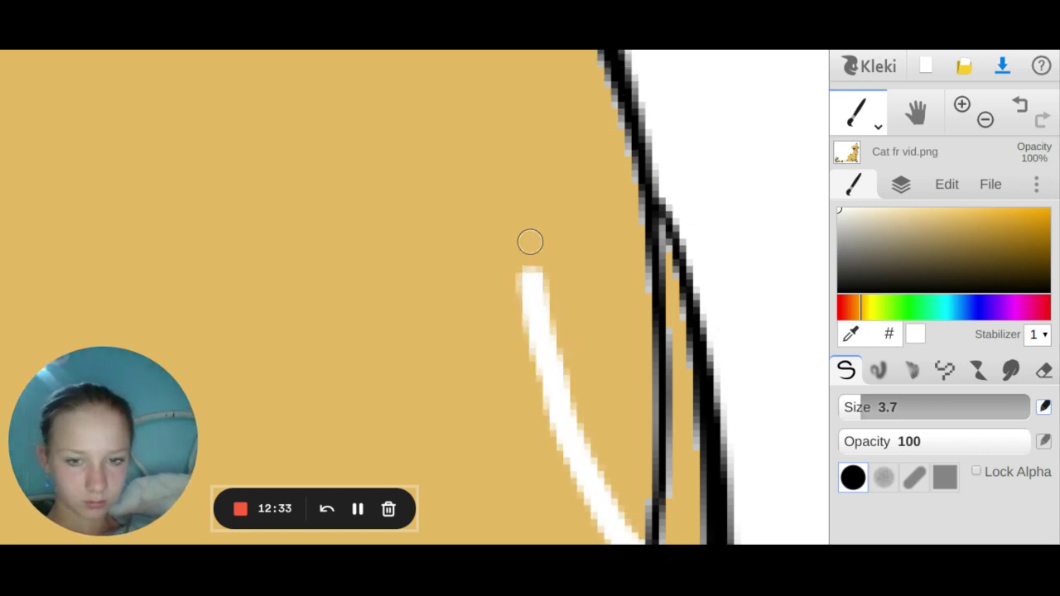
scroll(530, 241, up, 5)
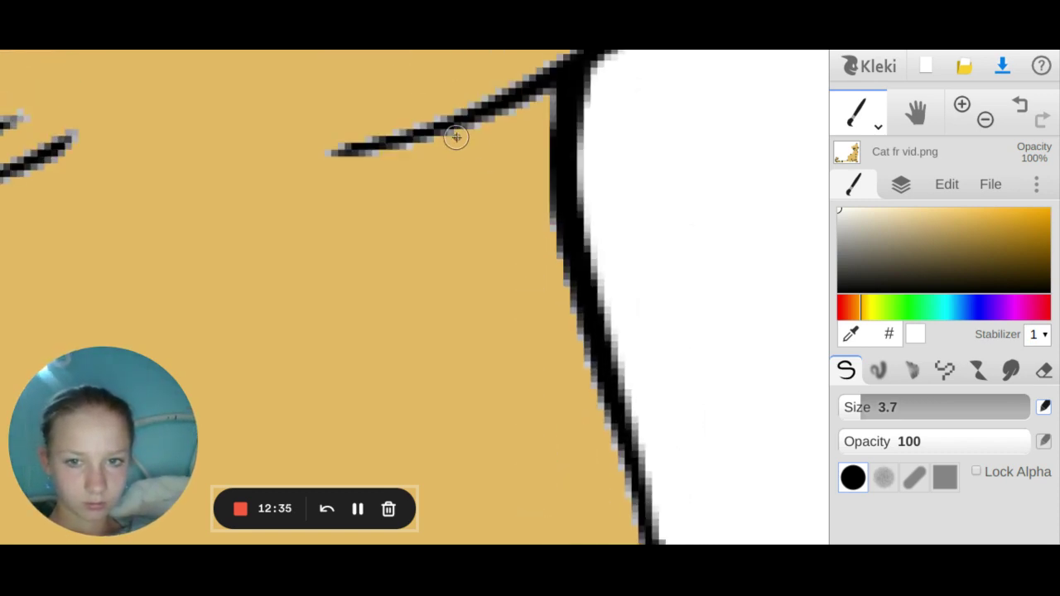
drag(456, 135, 475, 372)
scroll(475, 371, down, 4)
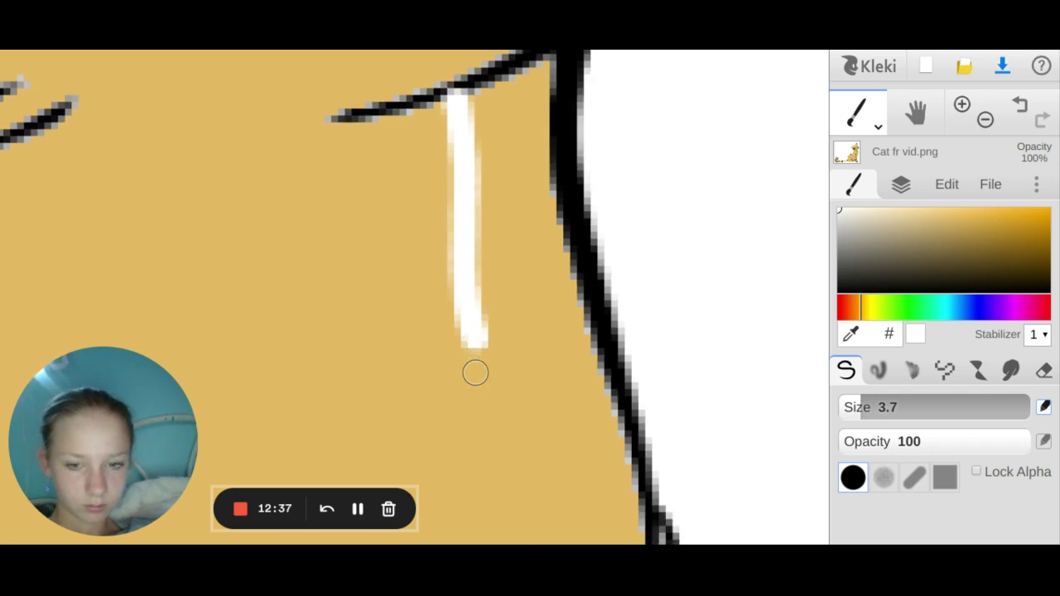
scroll(475, 371, down, 2)
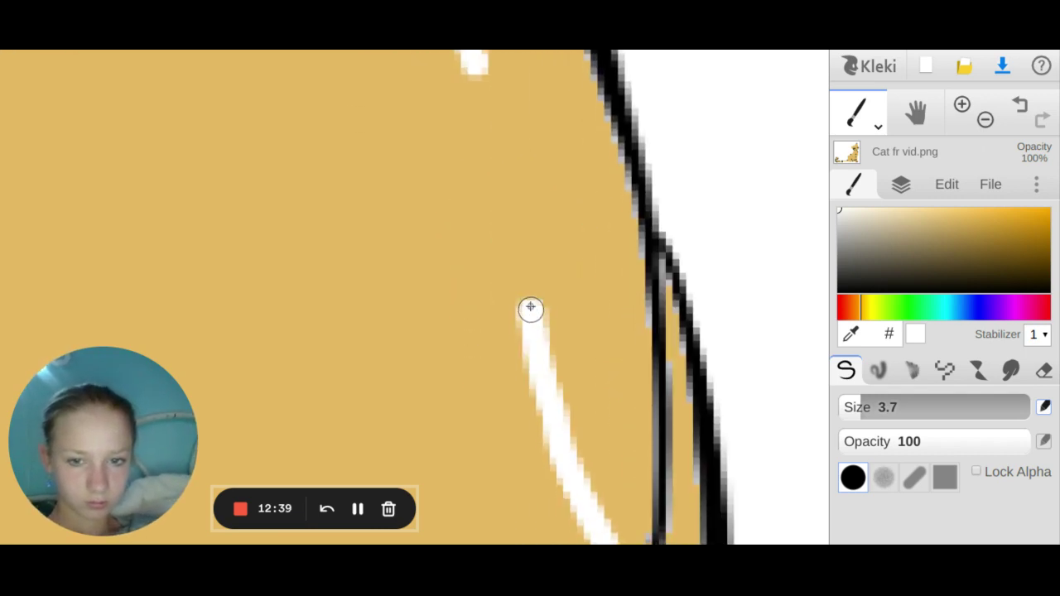
drag(527, 265, 468, 53)
- Fill the chest area between the white line and the front neck outline with white using the Paint Bucket
click(834, 133)
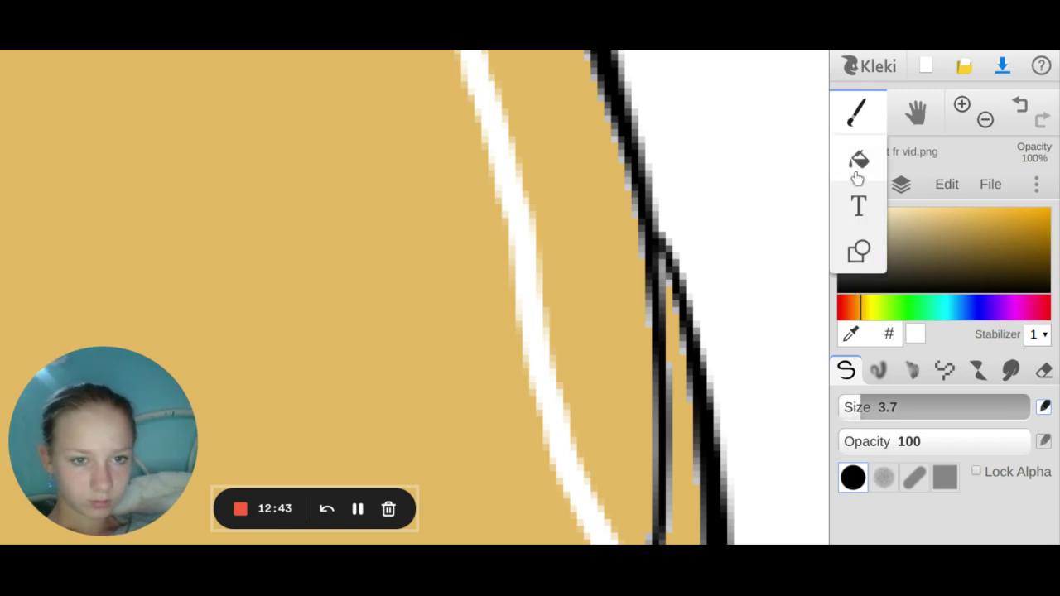
click(856, 174)
click(608, 277)
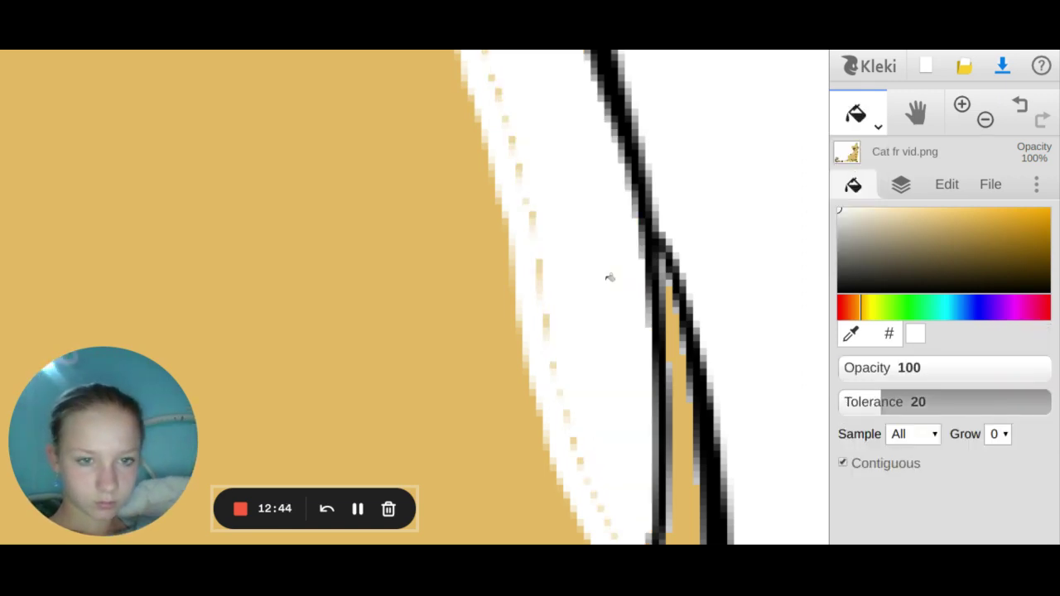
- Switch back to the brush and paint over the tan specks along the chest patch's edge in white
click(986, 121)
click(986, 120)
click(986, 120)
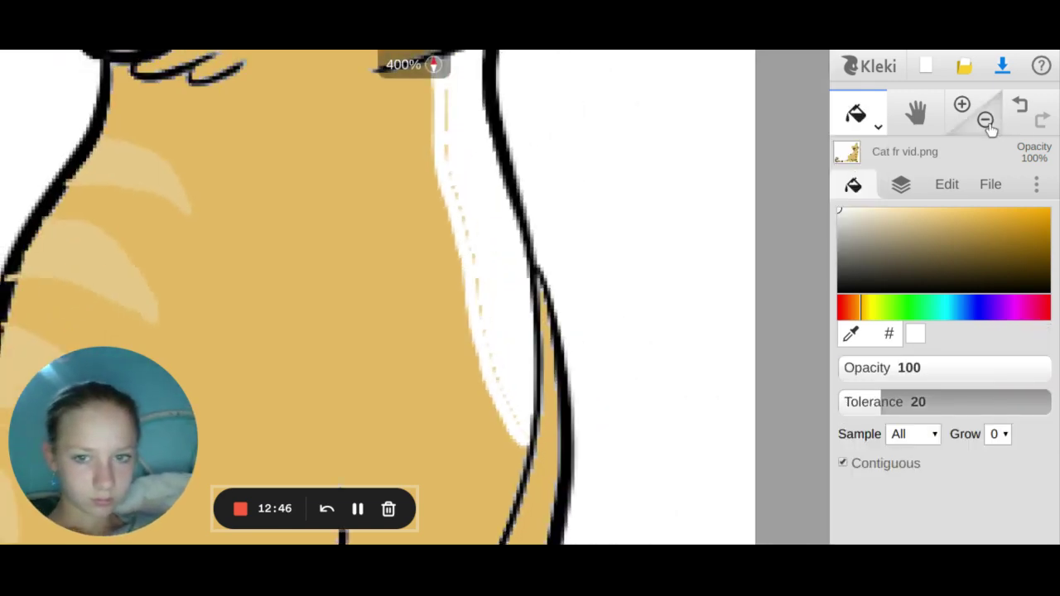
click(986, 121)
click(878, 126)
click(856, 161)
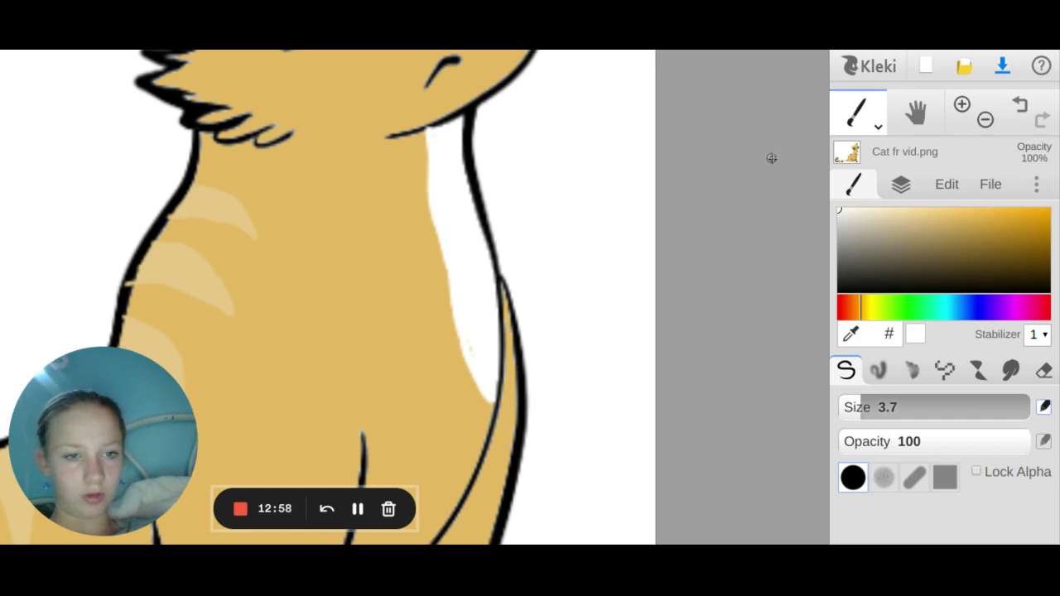
- Draw a curved white line across the tail below its tip and fill the tail tip with white
click(984, 124)
click(984, 124)
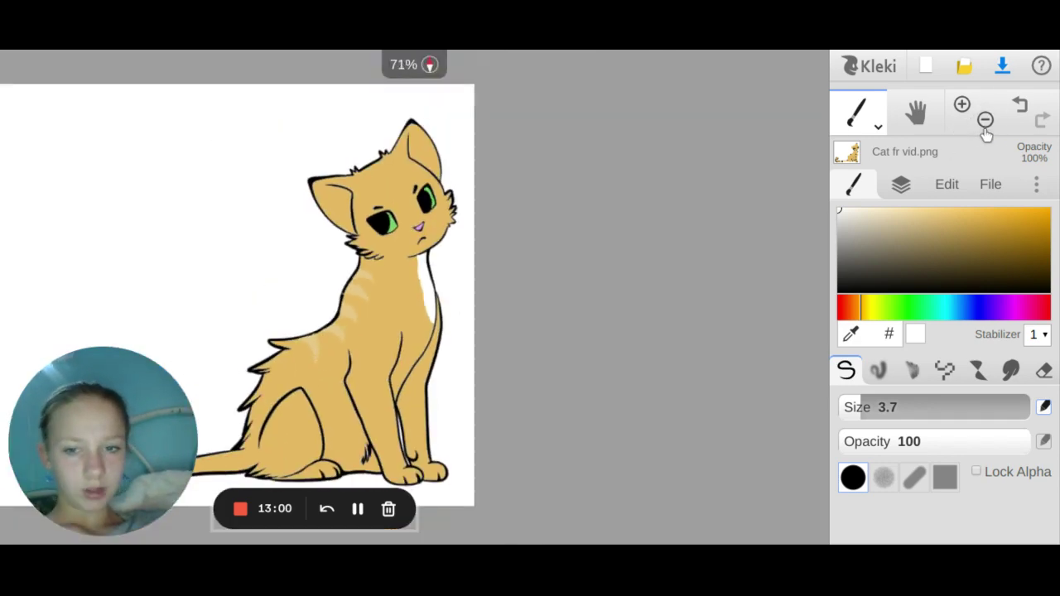
click(984, 124)
key(Left)
key(Down)
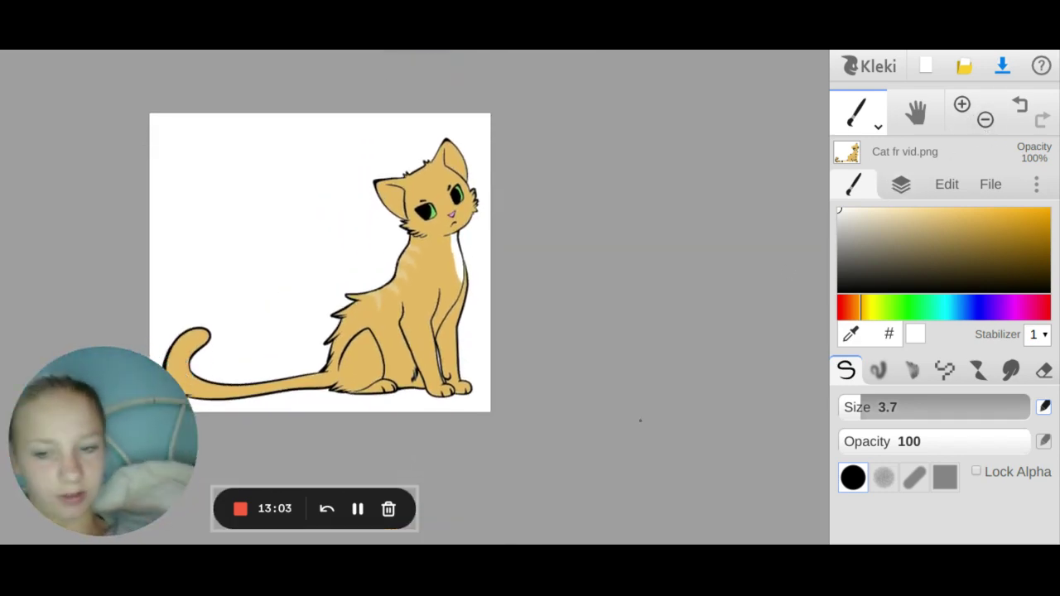
key(Left)
key(Left)
key(Left)
key(Left)
key(Left)
key(Left)
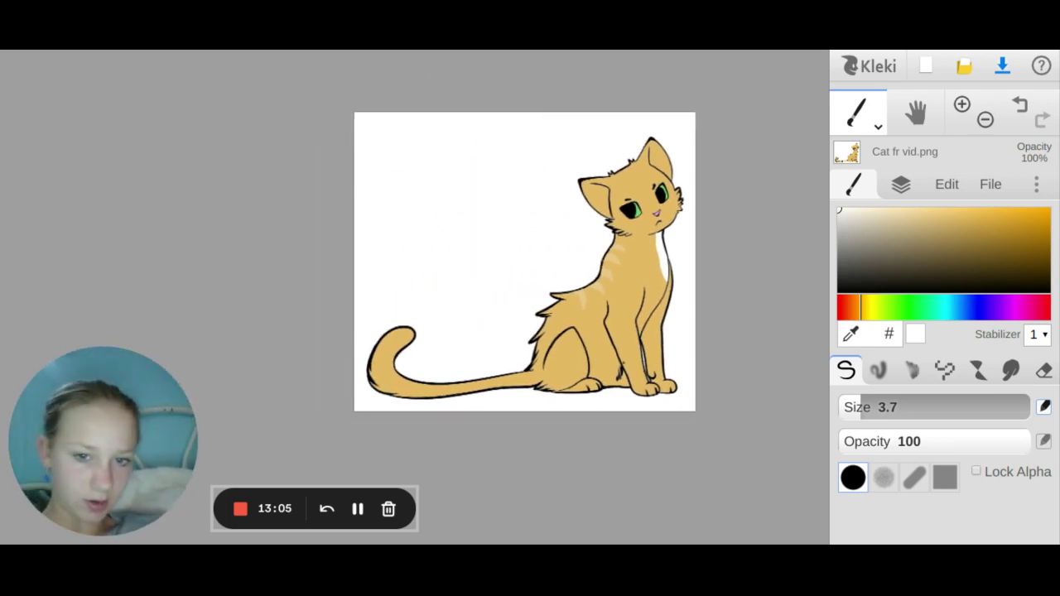
key(Left)
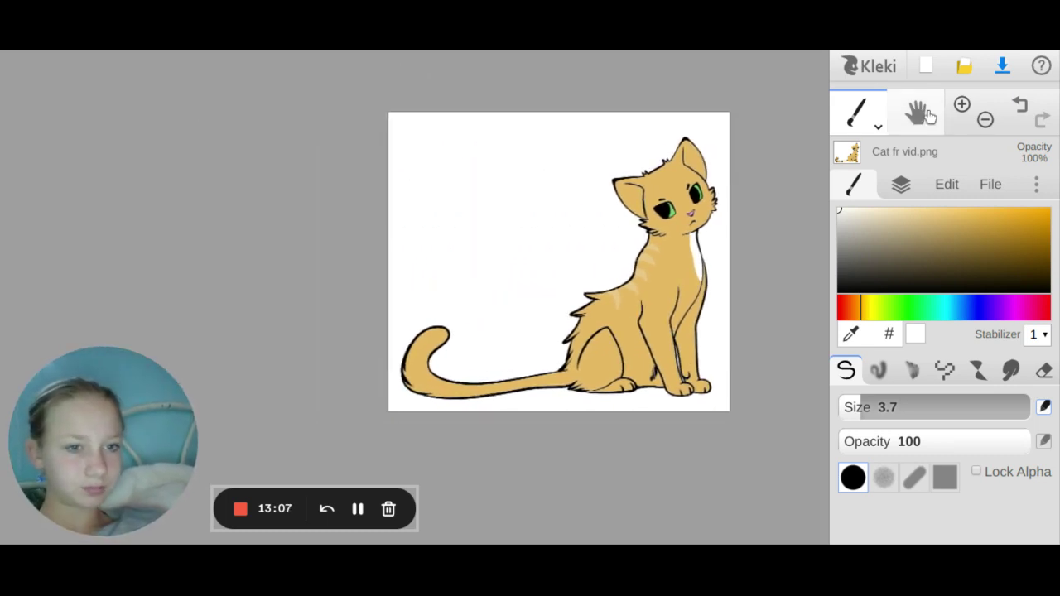
click(962, 108)
click(964, 112)
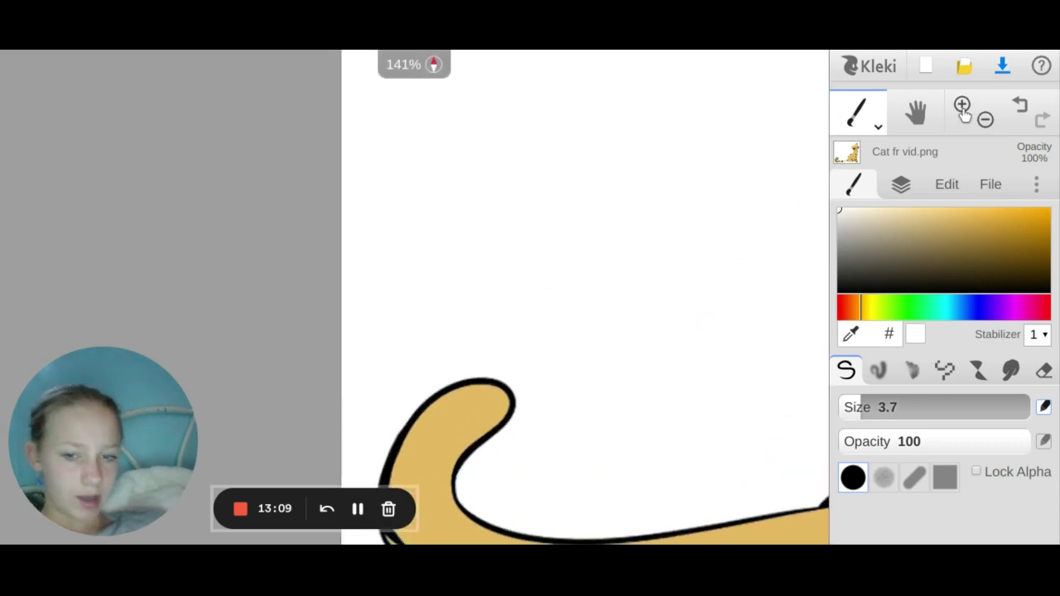
click(967, 103)
click(966, 104)
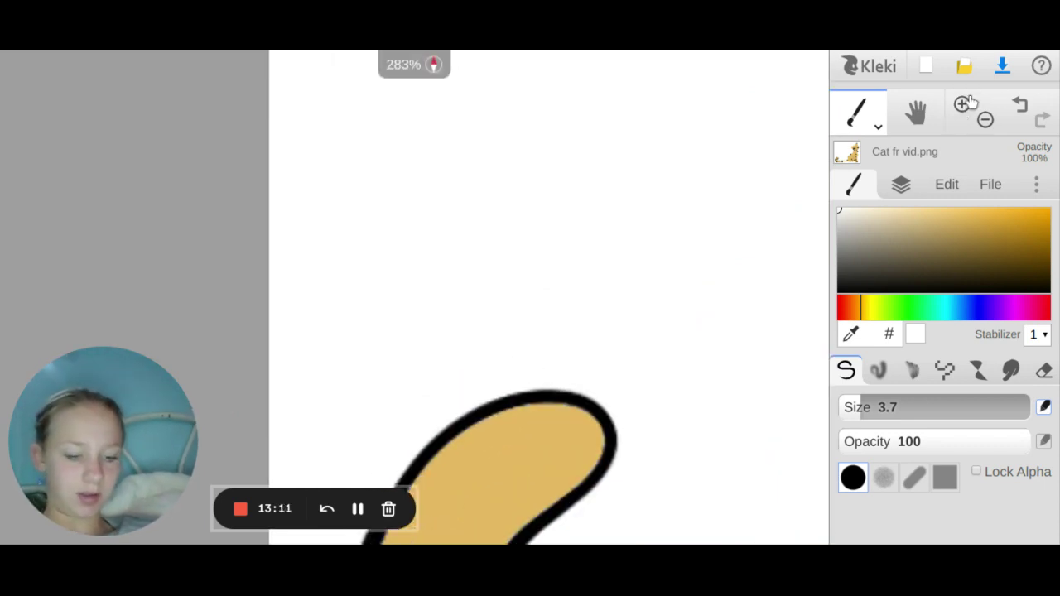
click(965, 105)
click(964, 106)
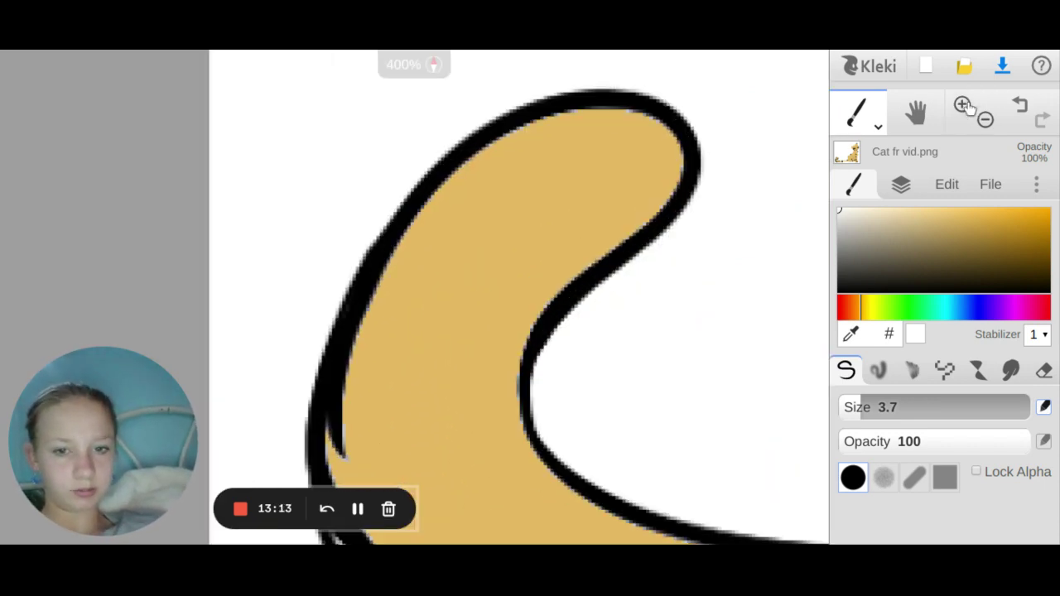
click(965, 107)
mouse_move(459, 133)
mouse_down()
mouse_move(506, 226)
mouse_move(566, 277)
mouse_move(614, 294)
mouse_up()
click(881, 116)
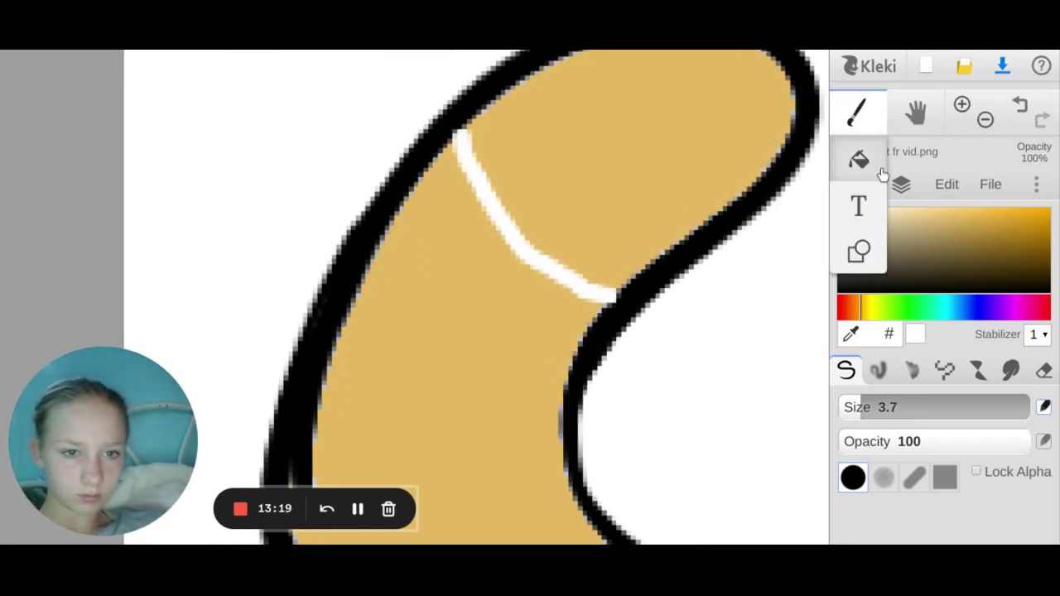
click(626, 124)
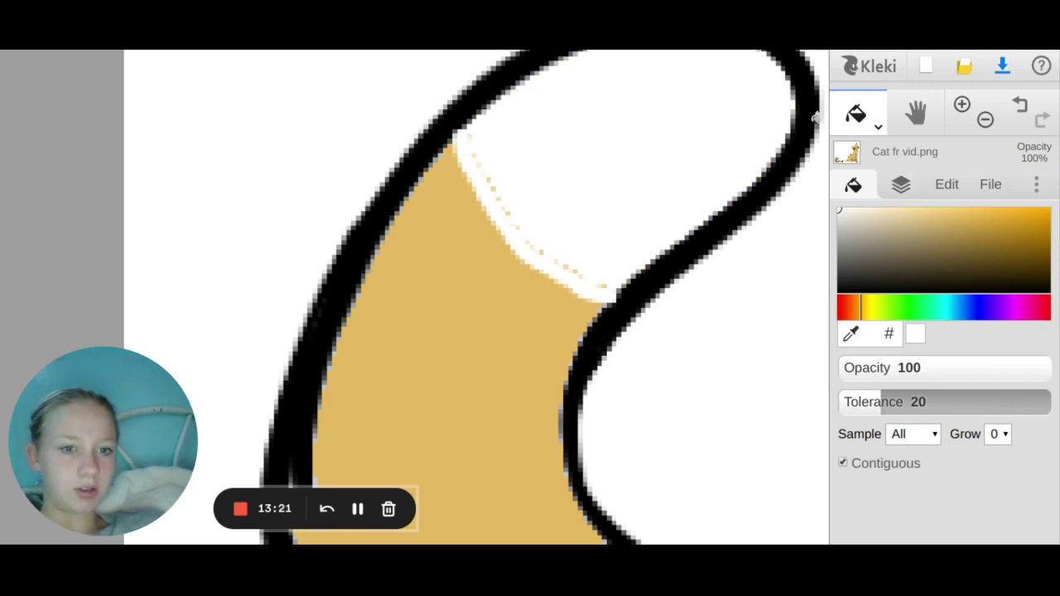
- Switch back to the brush and paint over the tan specks along the tail tip's lower edge in white
click(865, 116)
click(856, 158)
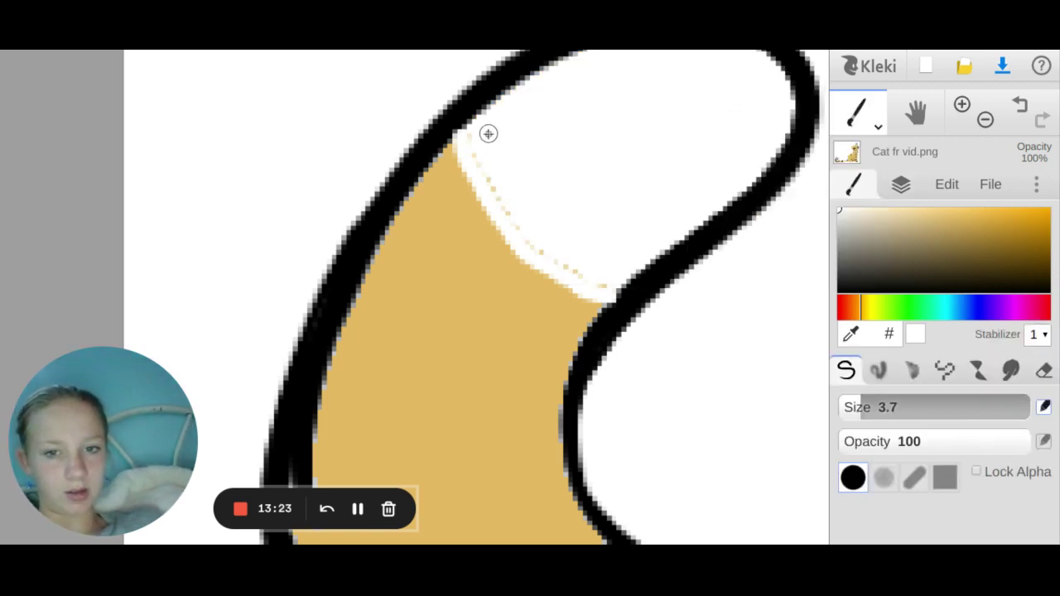
mouse_move(488, 133)
mouse_down()
mouse_move(473, 135)
mouse_move(516, 237)
mouse_move(611, 288)
mouse_up()
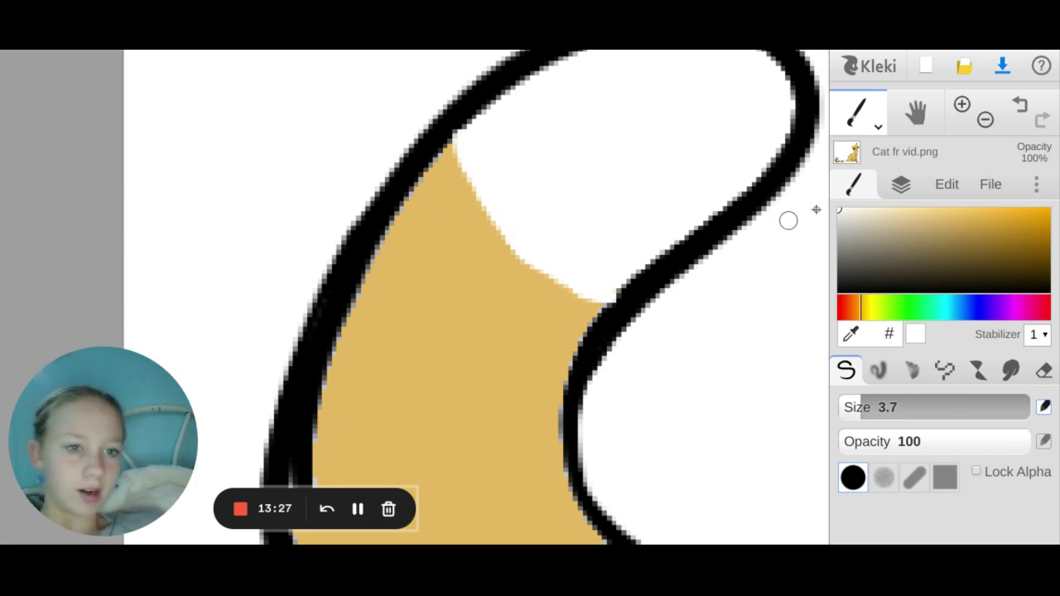
- Switch to the Text tool with the whole drawing in view and set the colour to black
click(979, 124)
click(978, 126)
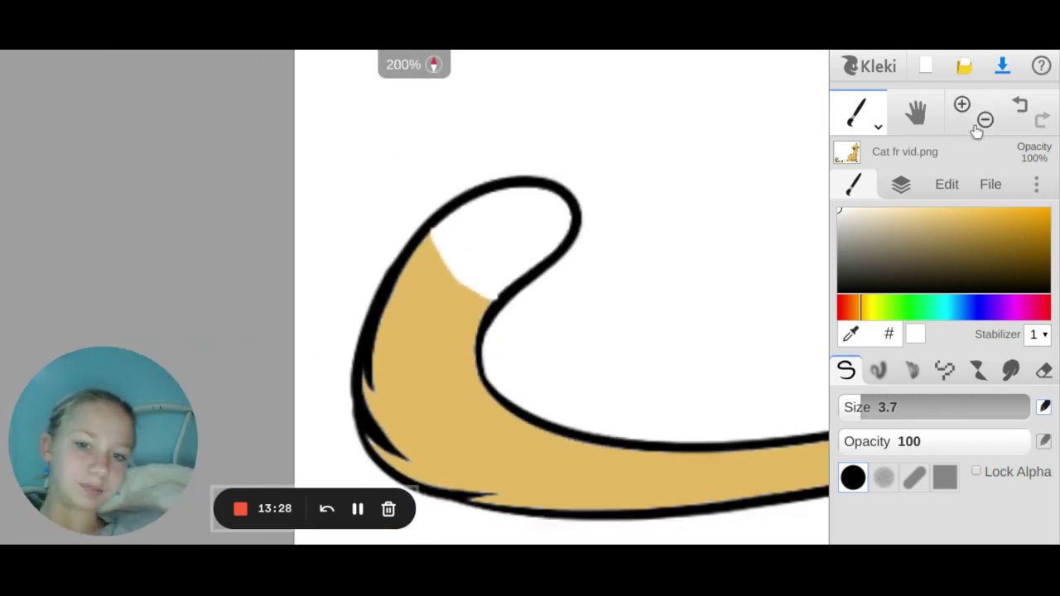
click(978, 124)
click(979, 124)
click(979, 124)
click(978, 124)
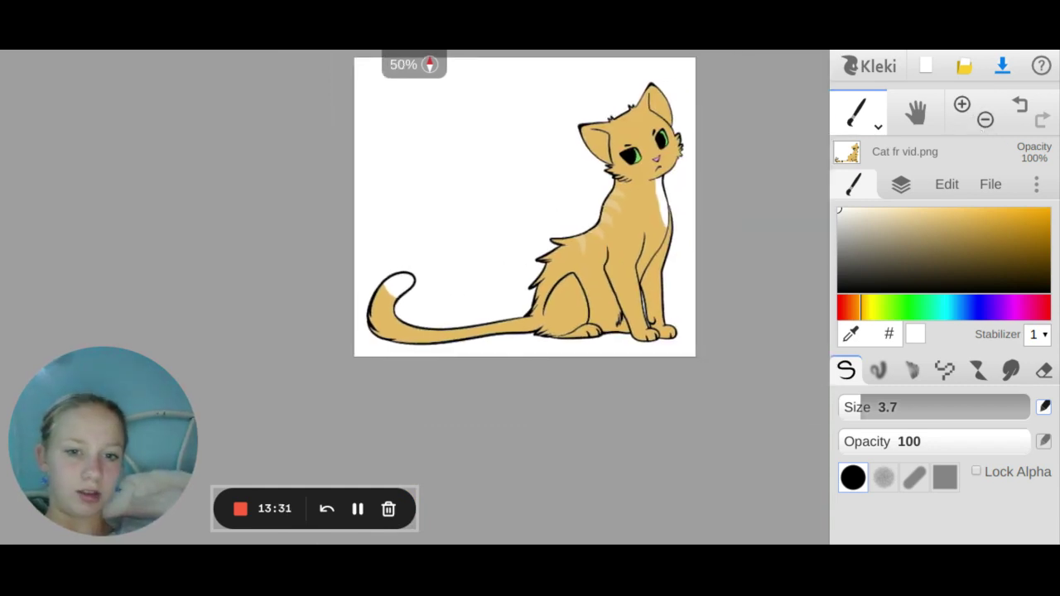
key(Right)
key(Right)
key(Right)
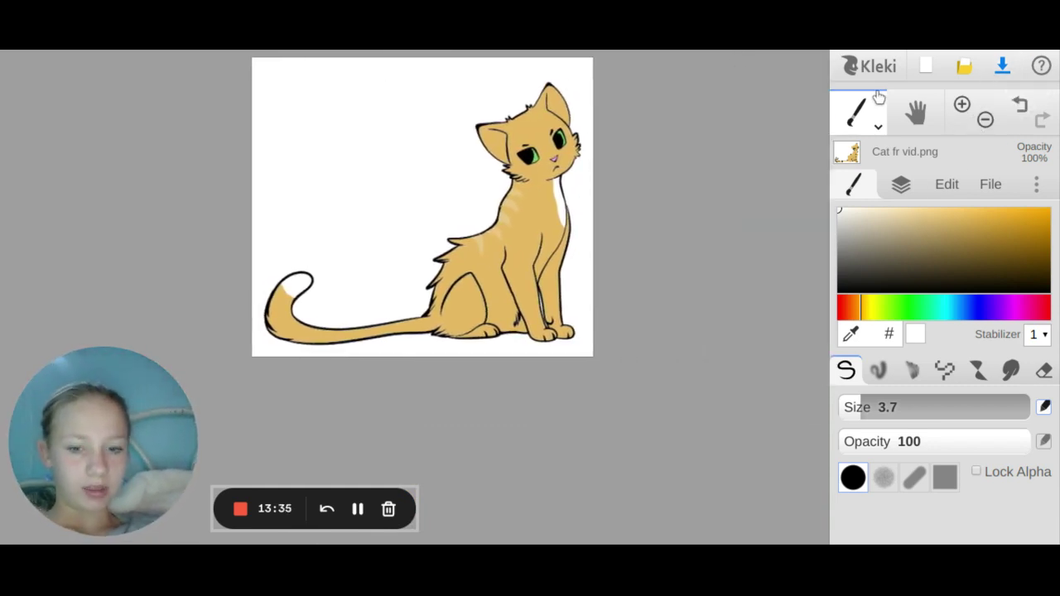
click(878, 124)
click(857, 221)
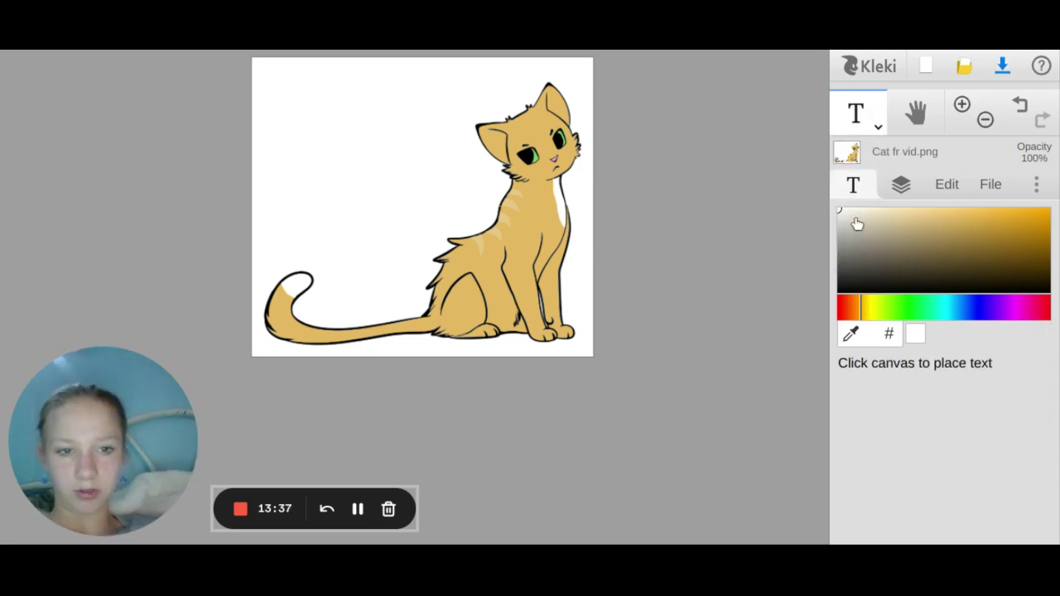
drag(999, 261, 963, 397)
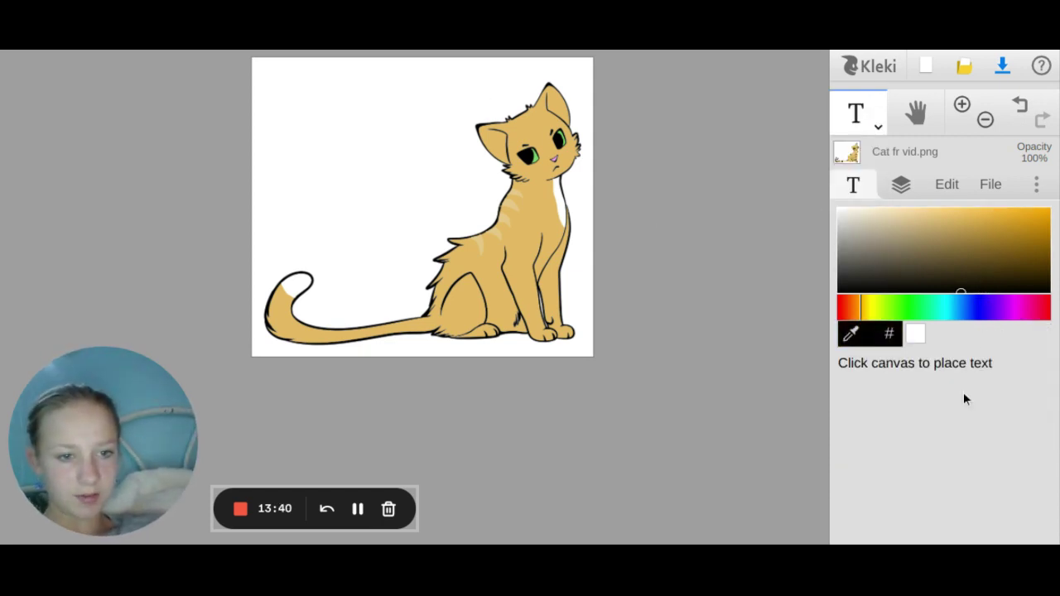
- Add the text "Sandstorm" in the canvas's upper-left corner in black Sans-serif at size 55
click(278, 89)
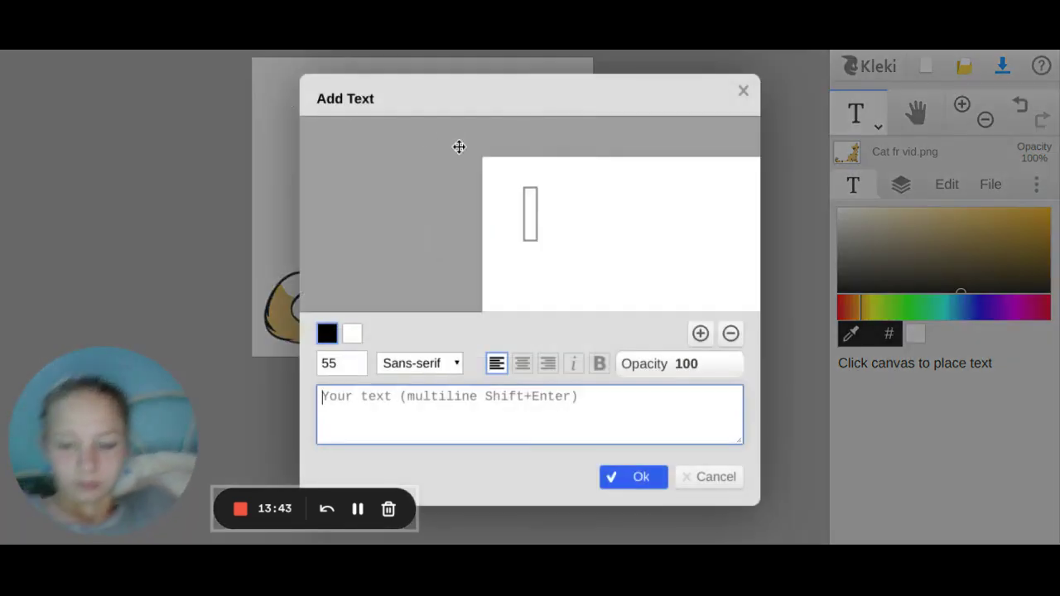
text(Sand)
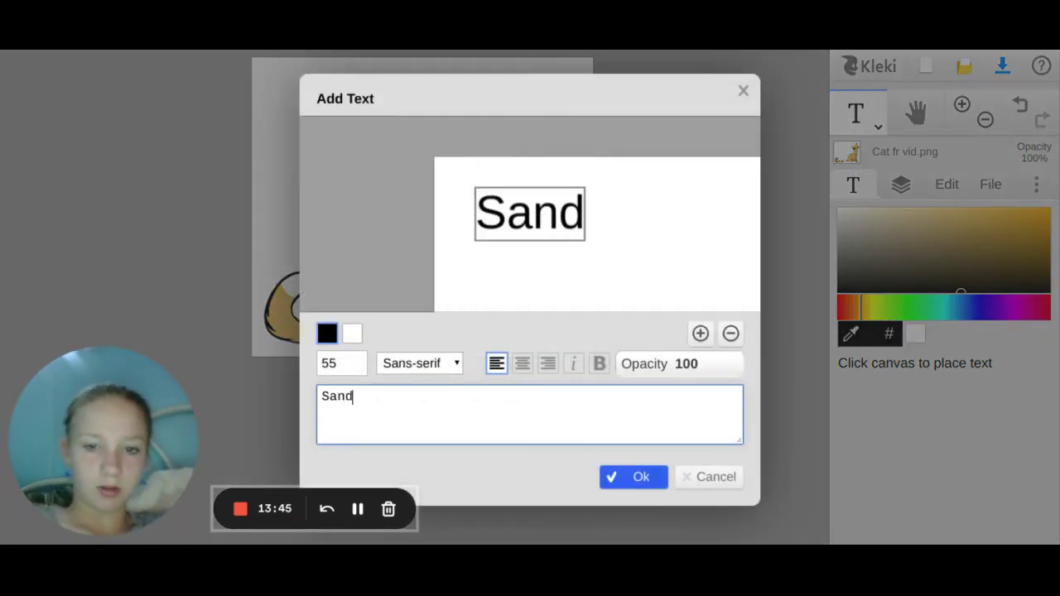
text(Storm)
key(BackSpace)
key(BackSpace)
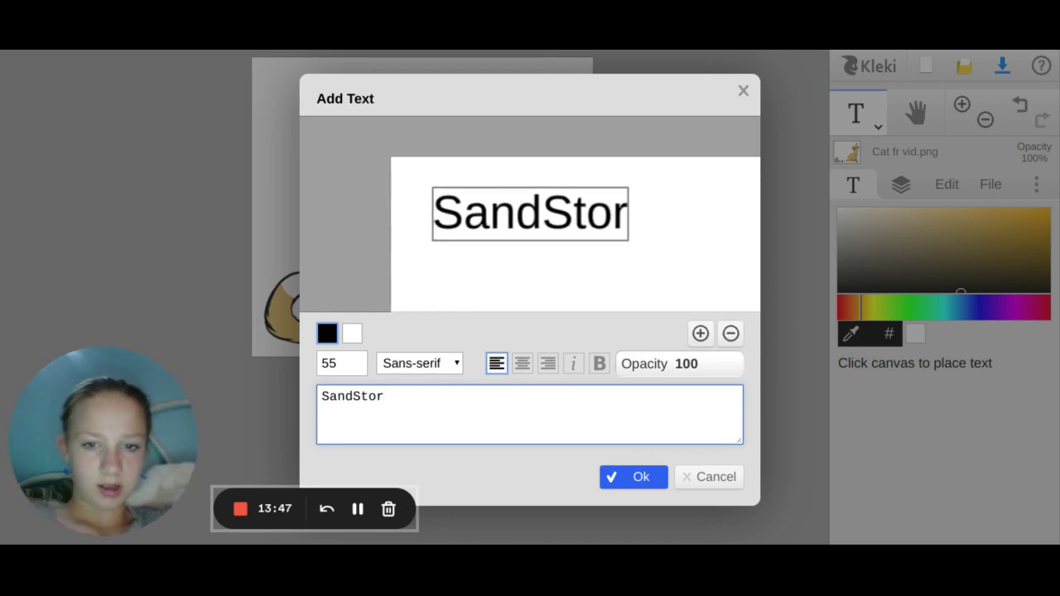
key(BackSpace)
key(BackSpace)
key(BackSpace)
text(storm)
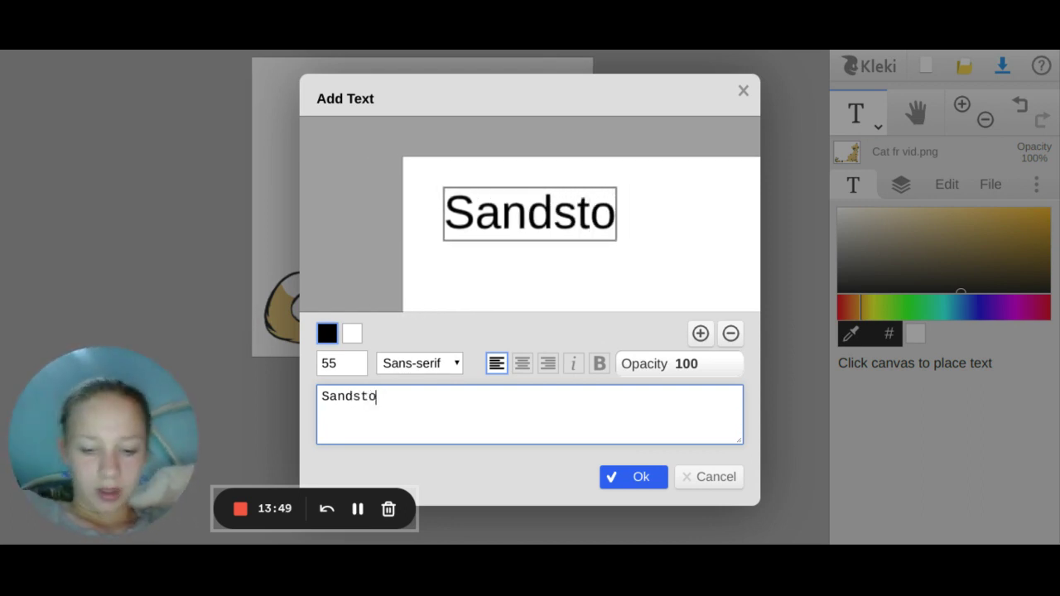
click(615, 478)
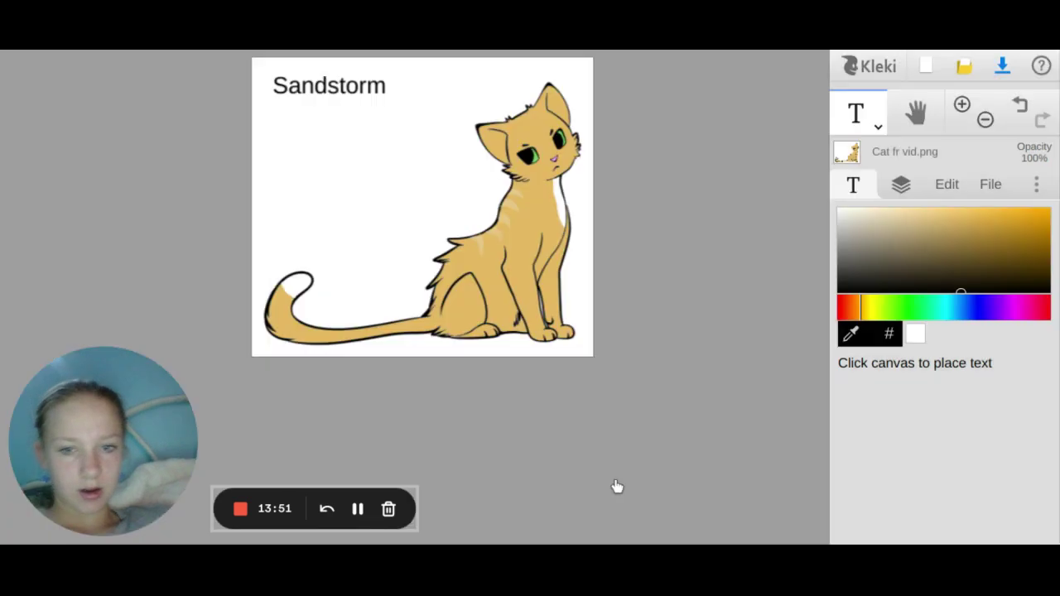
- Abandon the second text entry started below "Sandstorm" and undo the "Sandstorm" text
click(302, 121)
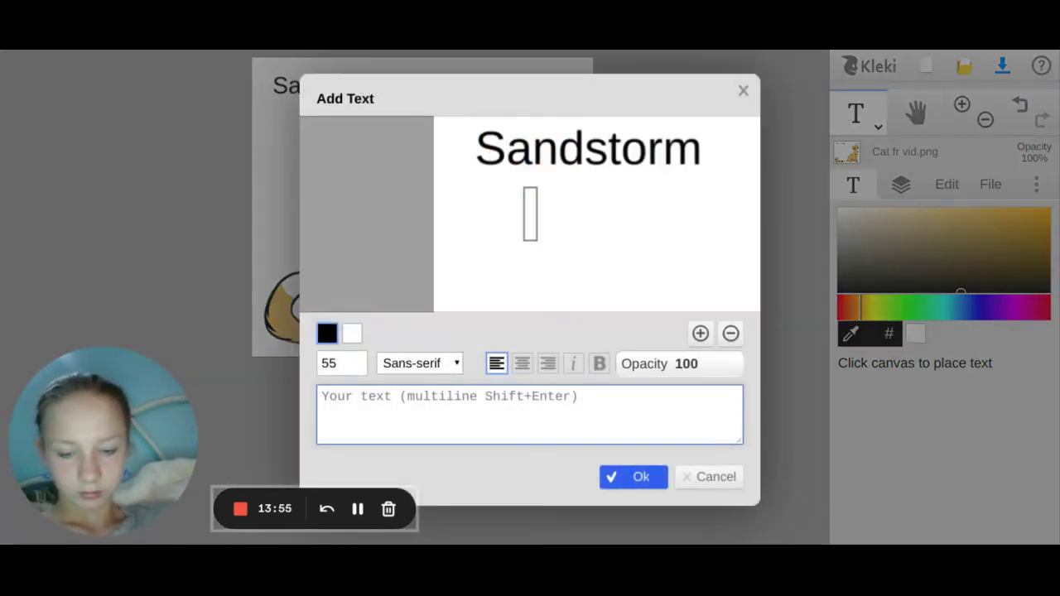
text(How I)
key(BackSpace)
key(BackSpace)
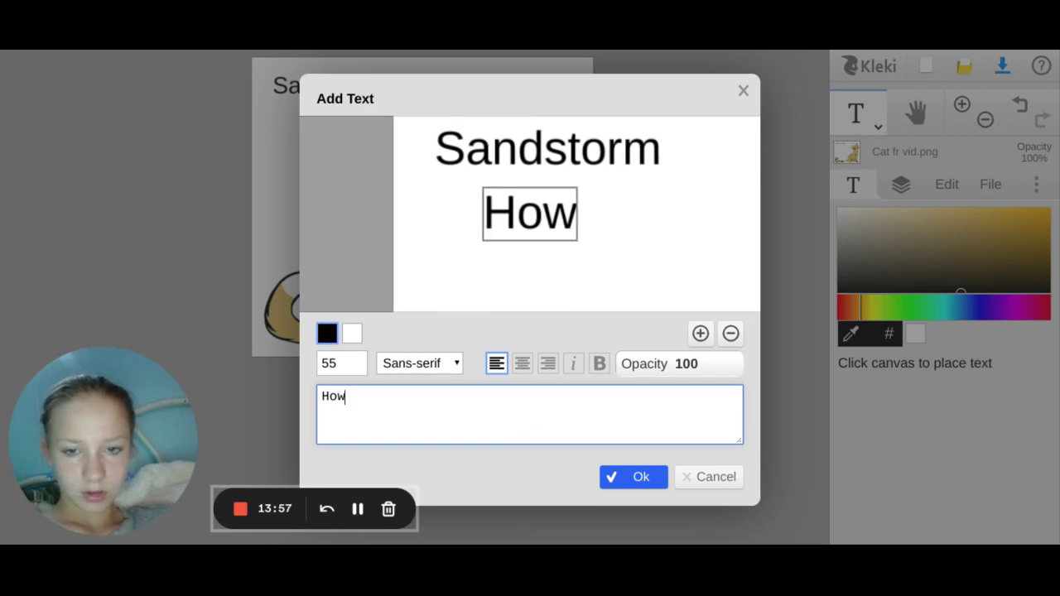
key(BackSpace)
key(BackSpace)
key(BackSpace)
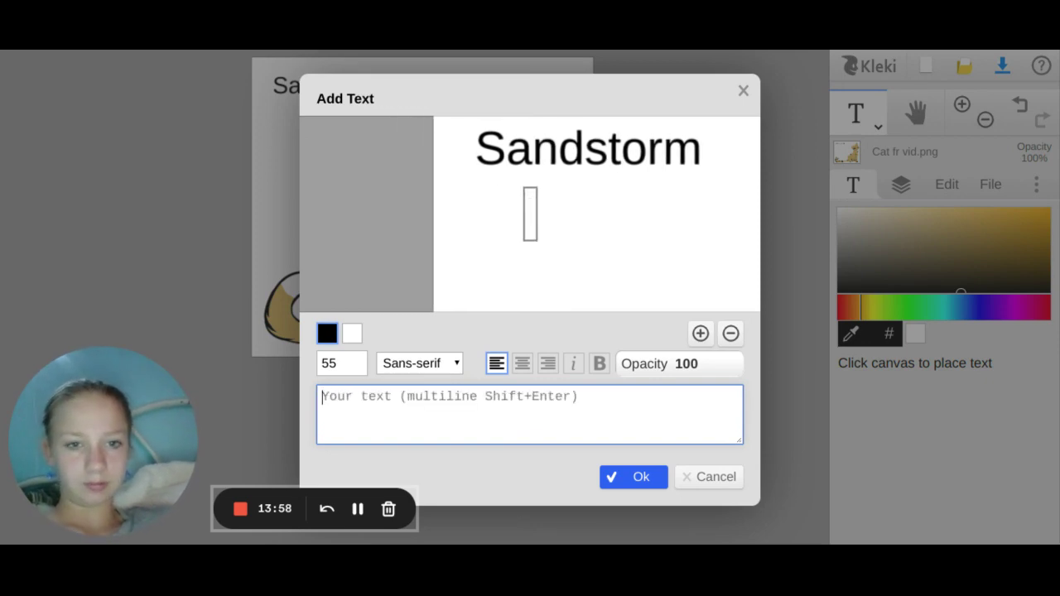
click(741, 96)
click(325, 85)
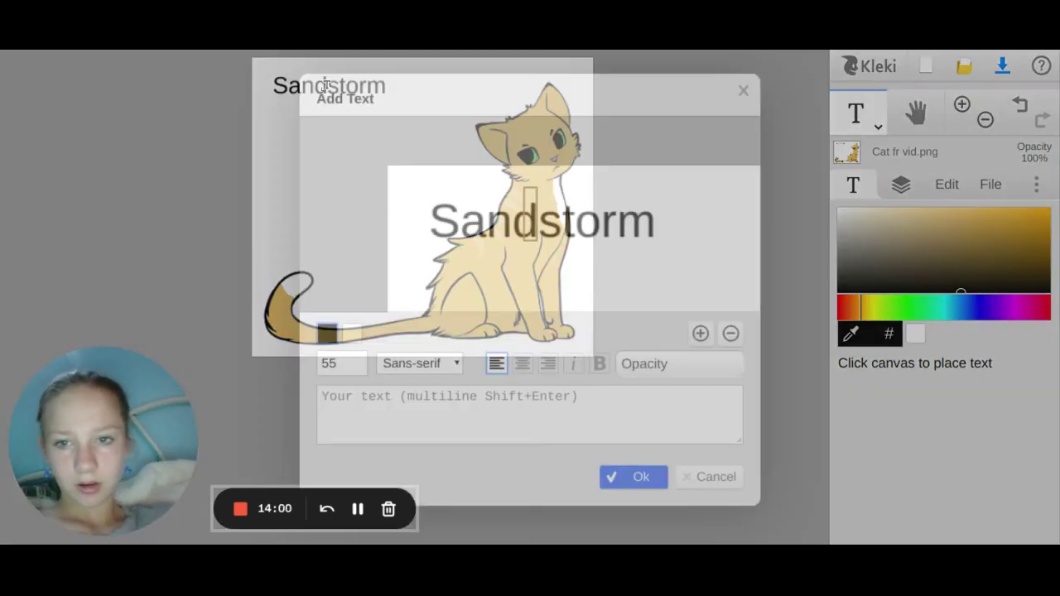
click(743, 92)
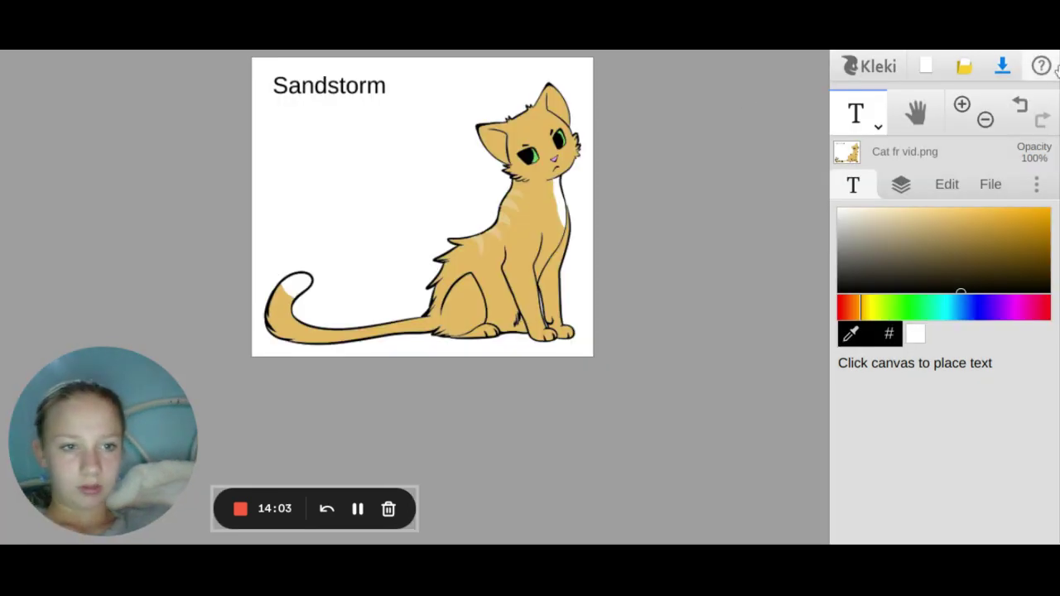
click(1017, 106)
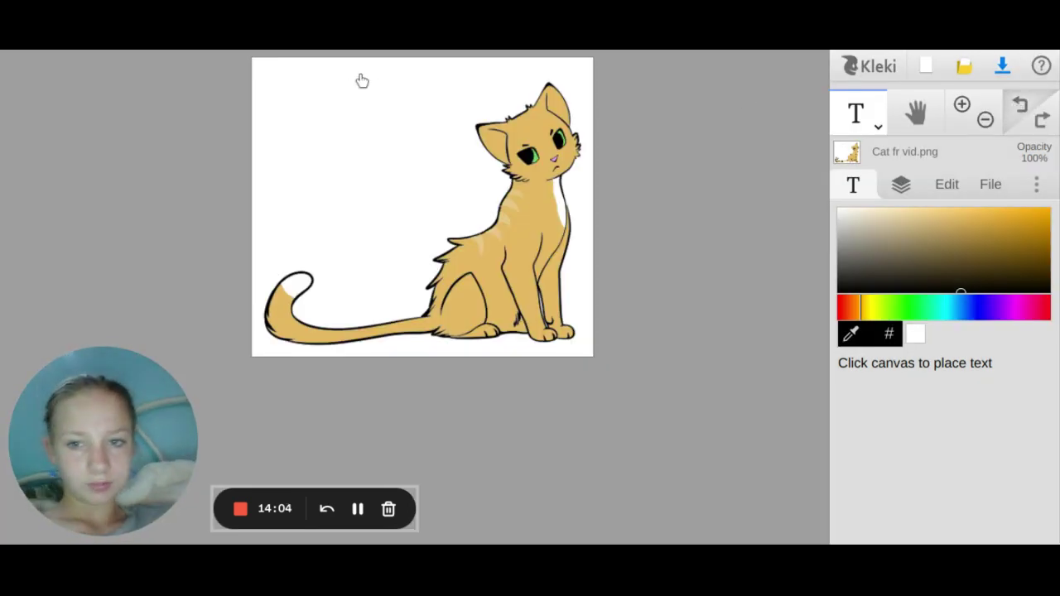
- Add the text "How I imagine Sandstorm" along the canvas's top edge, starting near the upper-left corner, in black Sans-serif at size 55
click(271, 78)
text(How I )
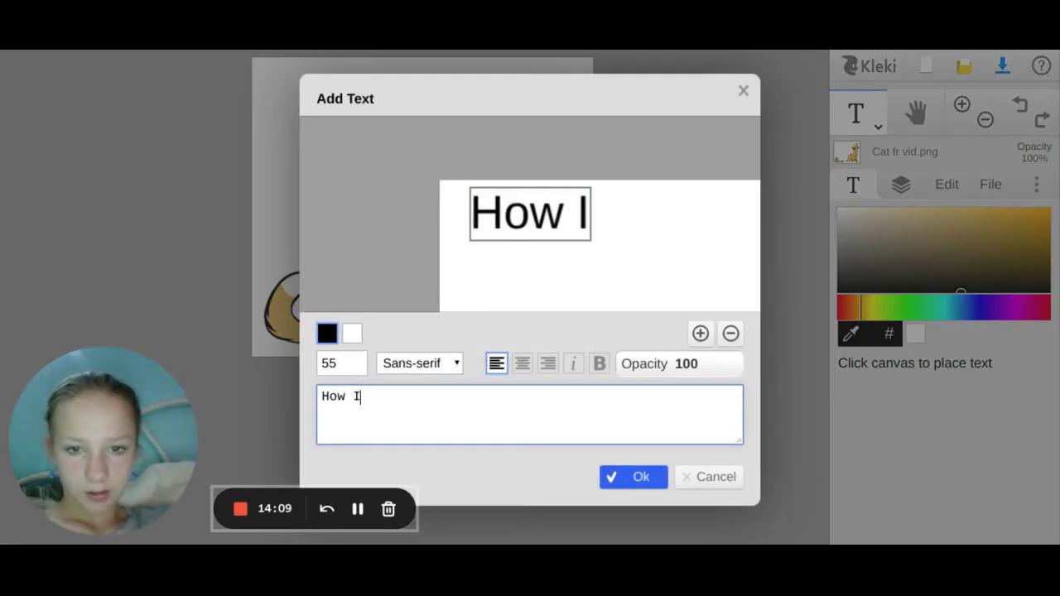
text(imagi)
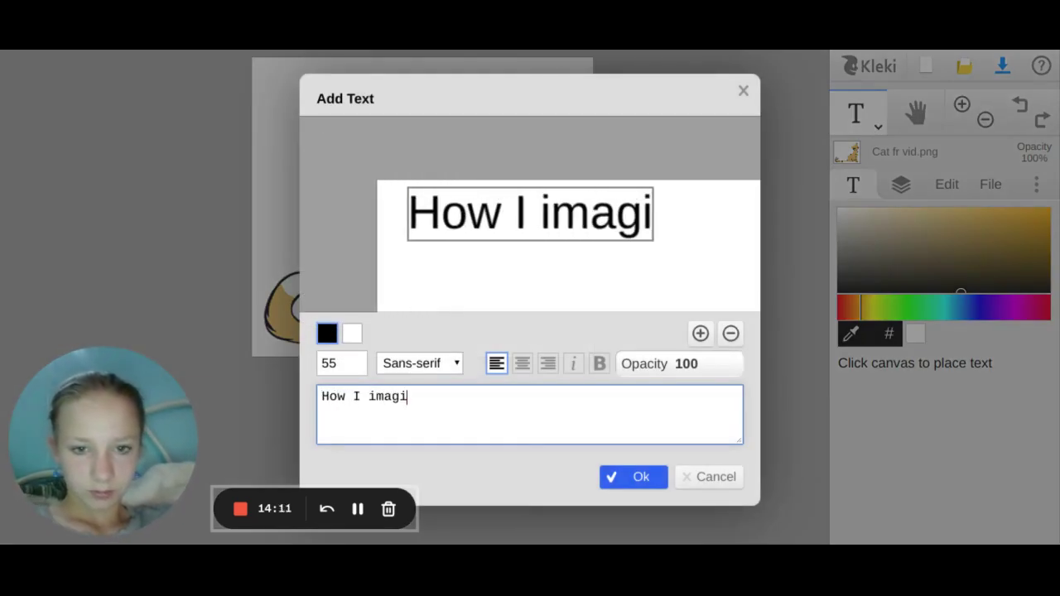
text(ne S)
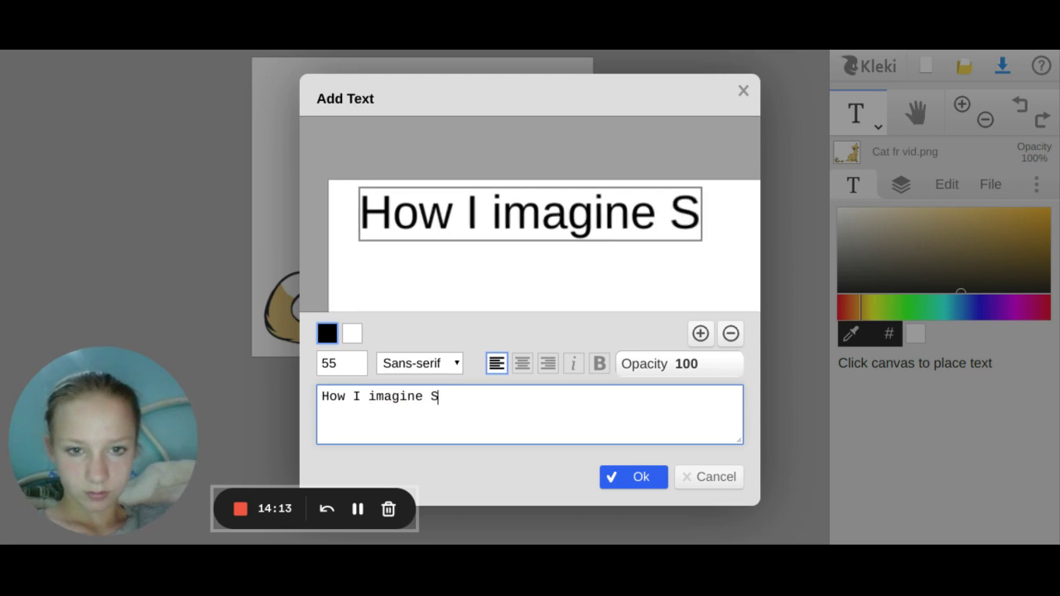
text(andstor)
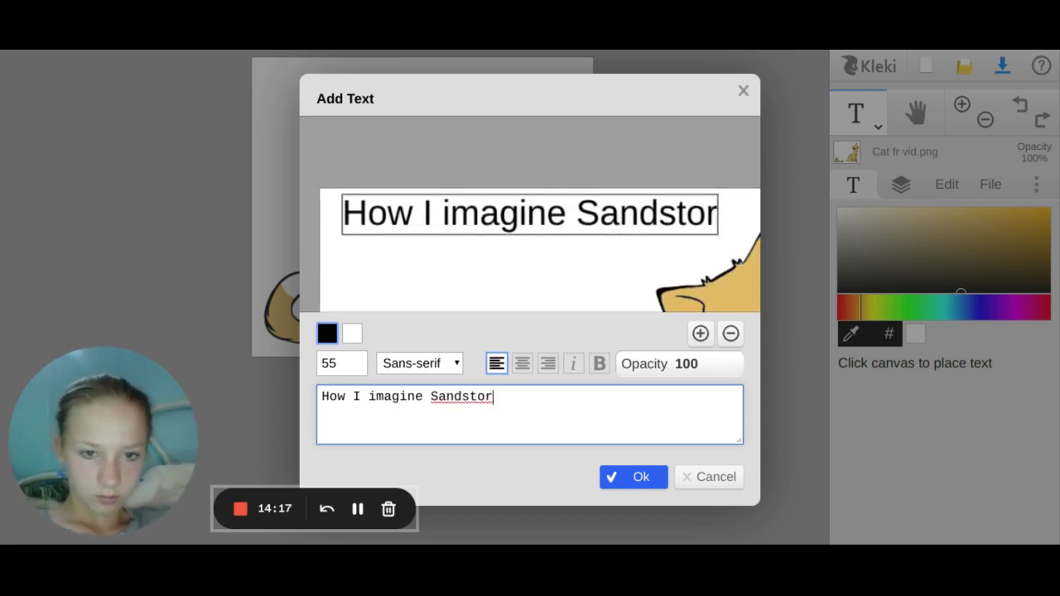
text(m)
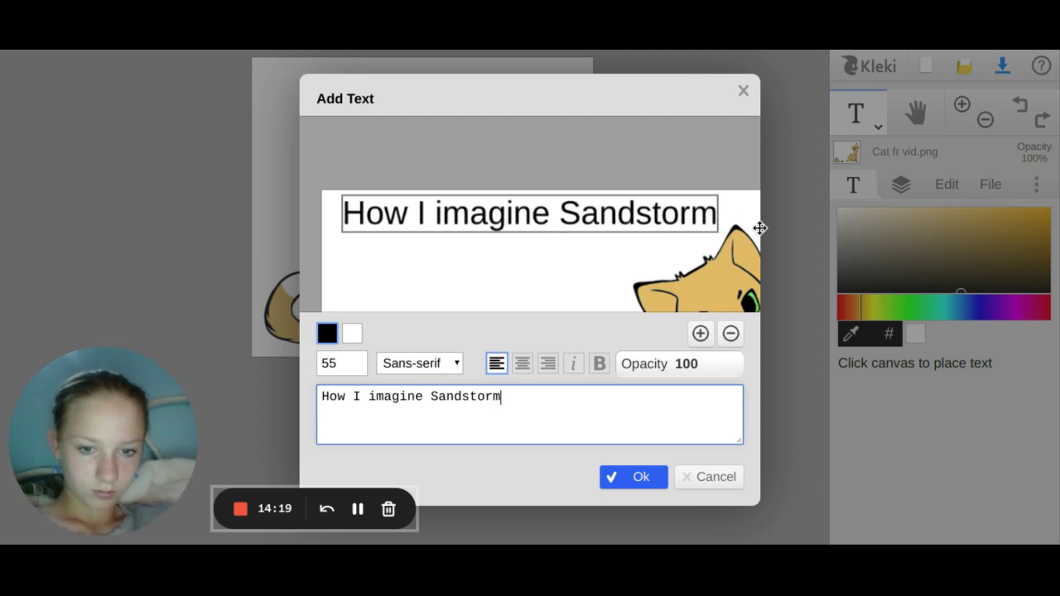
click(635, 484)
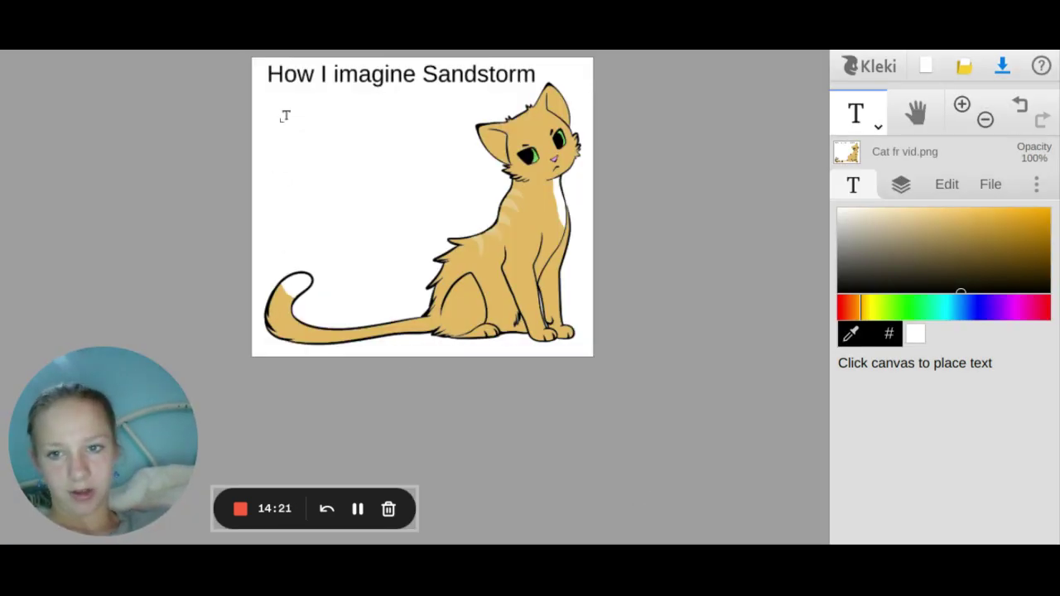
- Add a second text line reading "would look!" beneath the start of the first line, in black Sans-serif at size 55
click(282, 118)
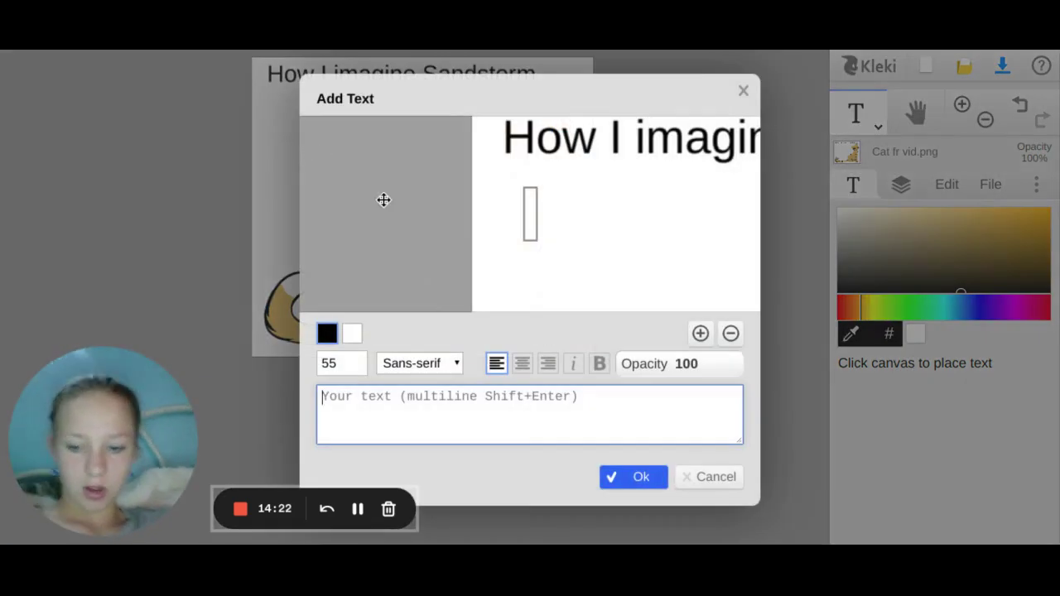
text(would look!)
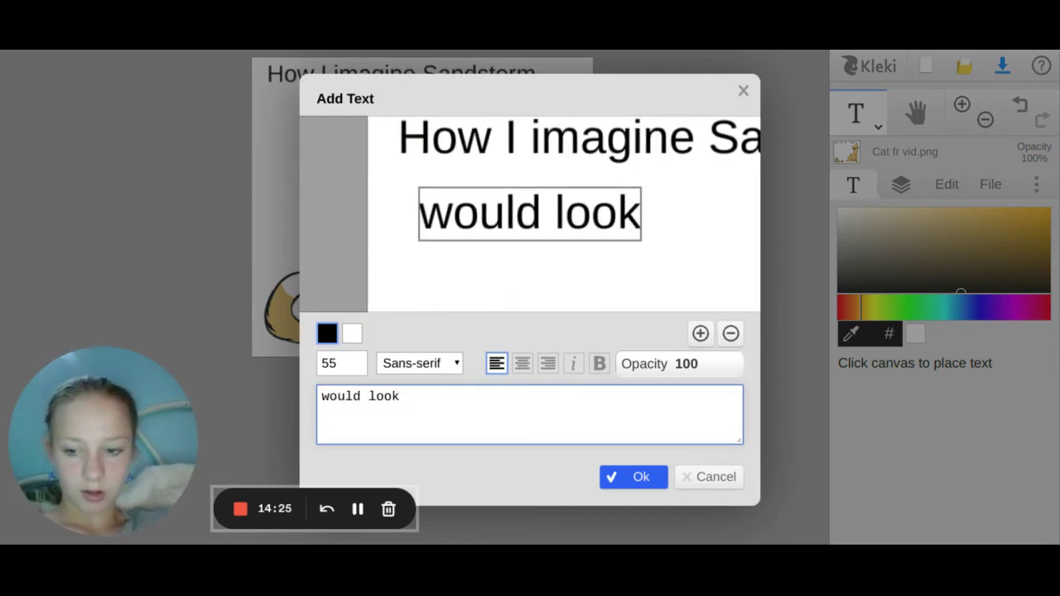
click(613, 470)
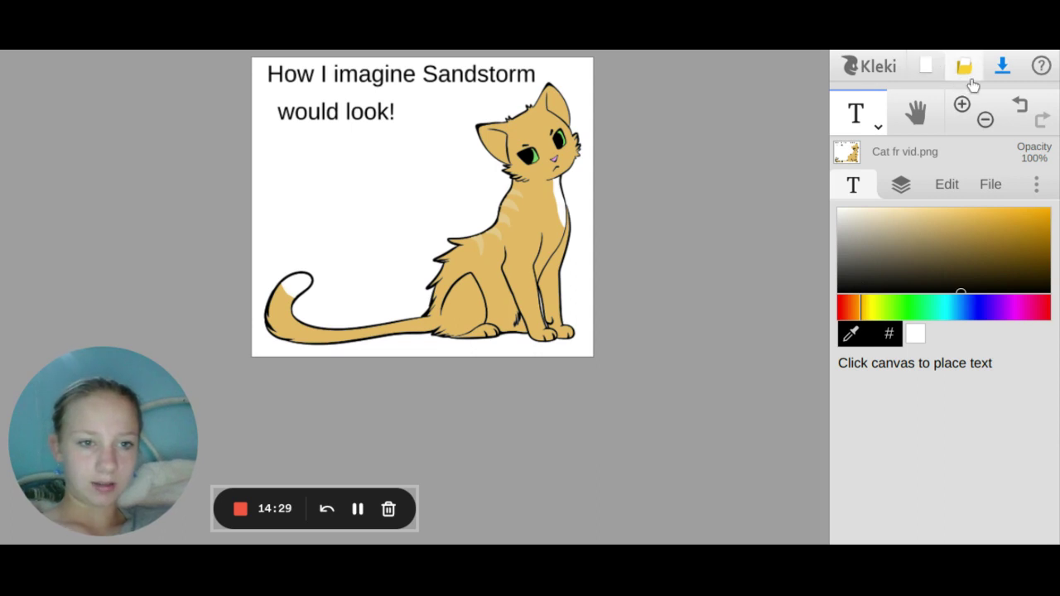